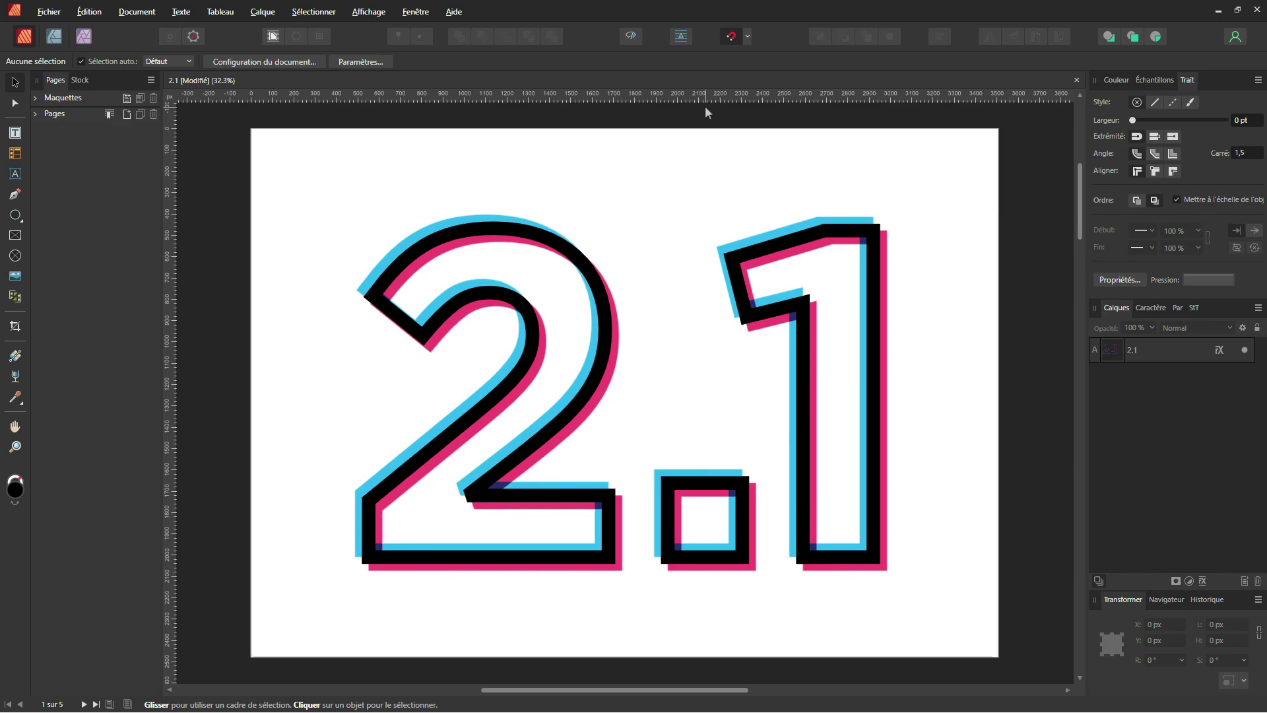
Place a horizontal guide across the middle of page 1 and a vertical guide between the 2 and the dot.
{"action": "key", "text": "ctrl"}
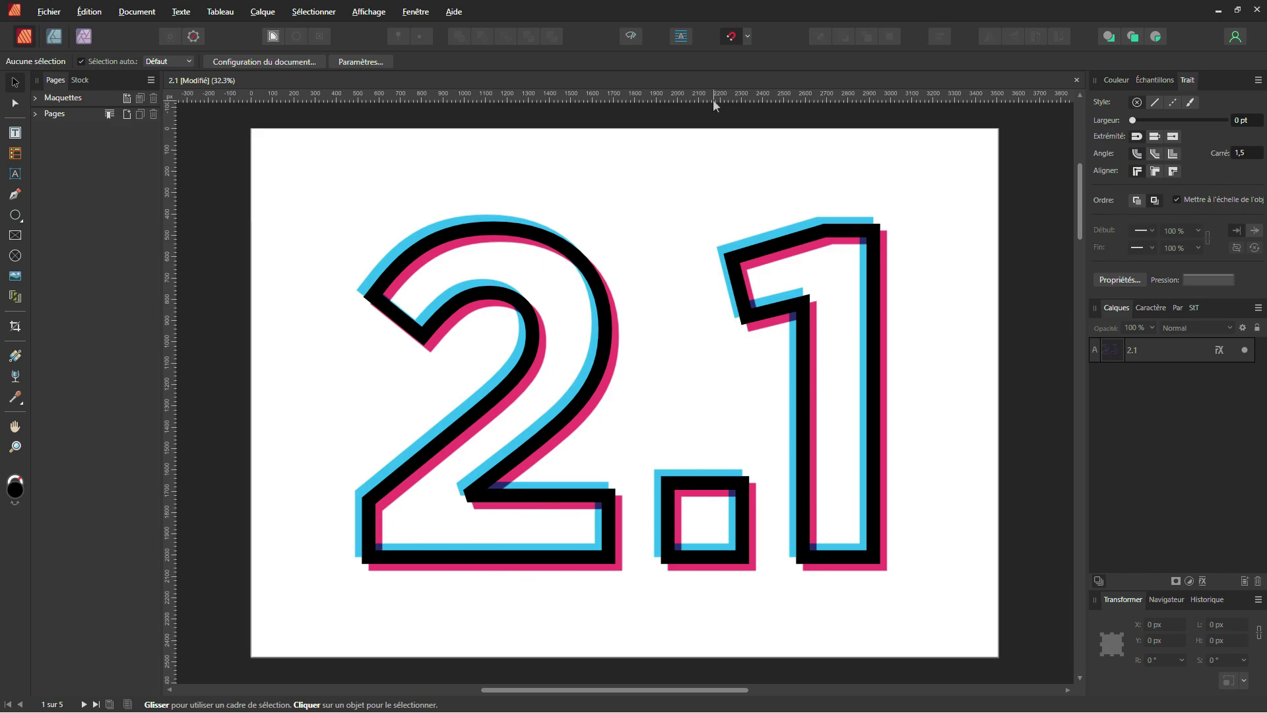
{"action": "left_click", "coordinate": [368, 12]}
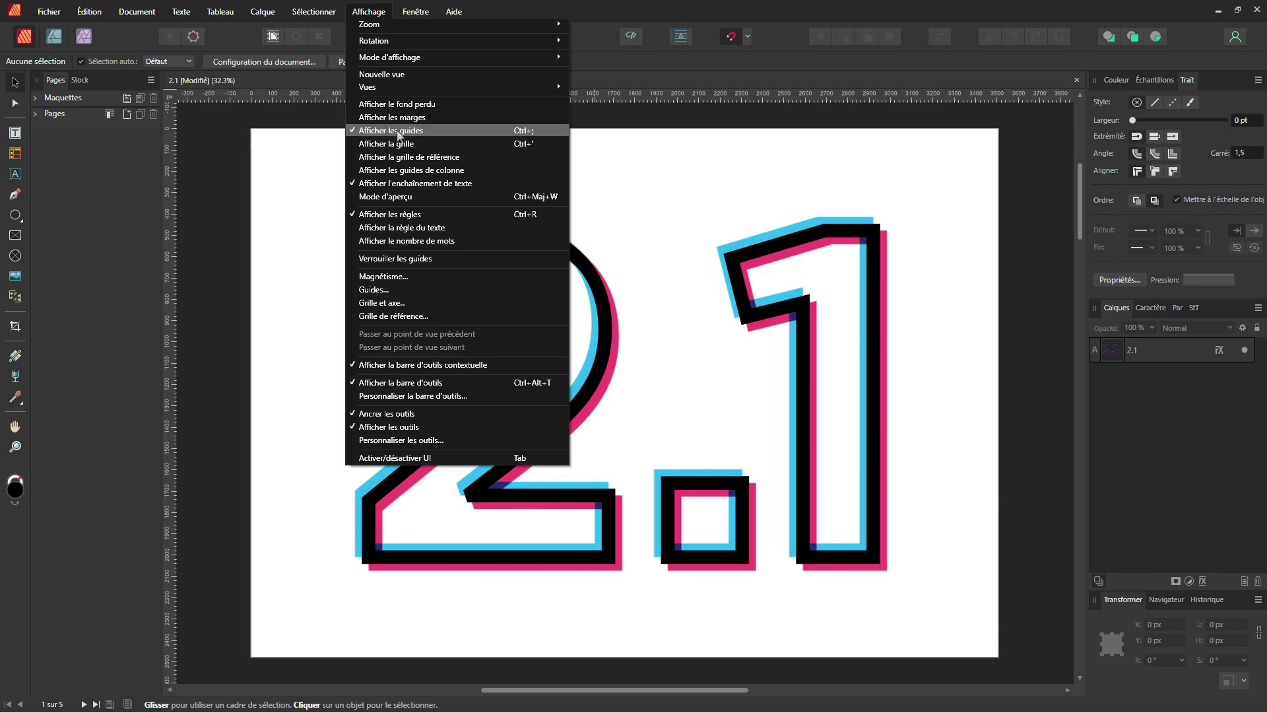
{"action": "left_click", "coordinate": [715, 96]}
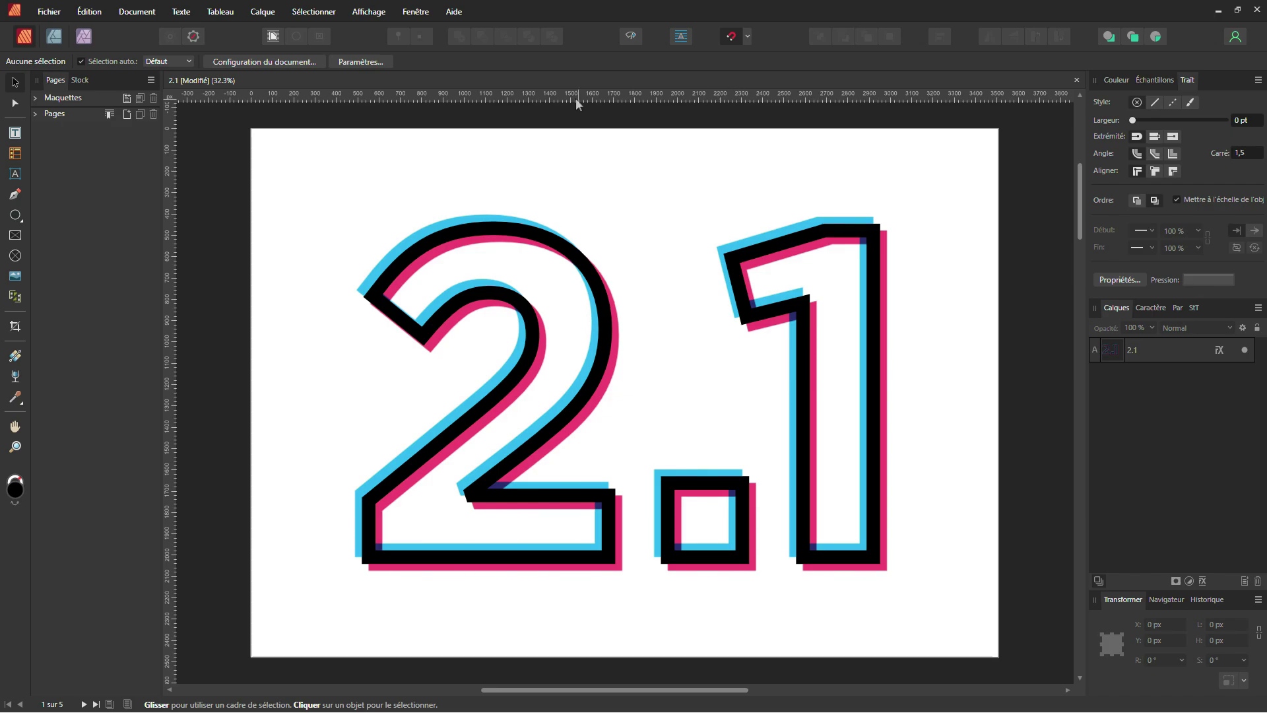
{"action": "left_click_drag", "start_coordinate": [606, 97], "coordinate": [651, 371]}
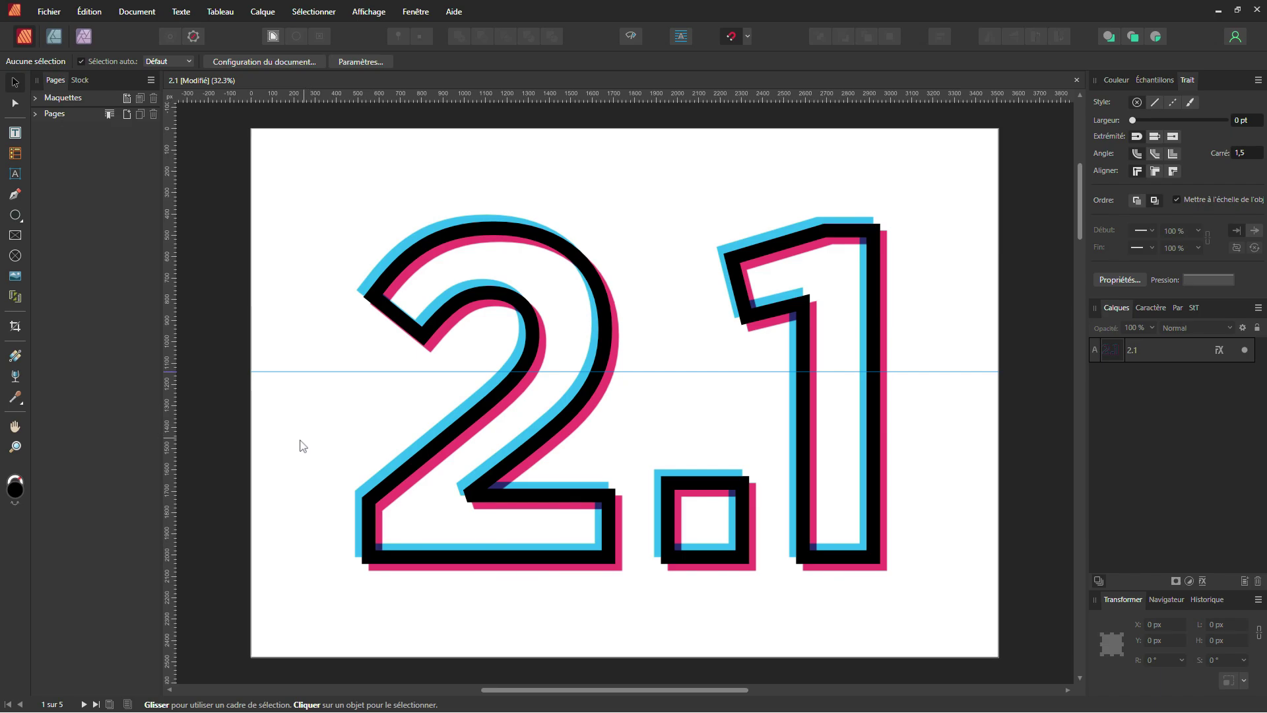
{"action": "left_click_drag", "start_coordinate": [172, 430], "coordinate": [635, 421]}
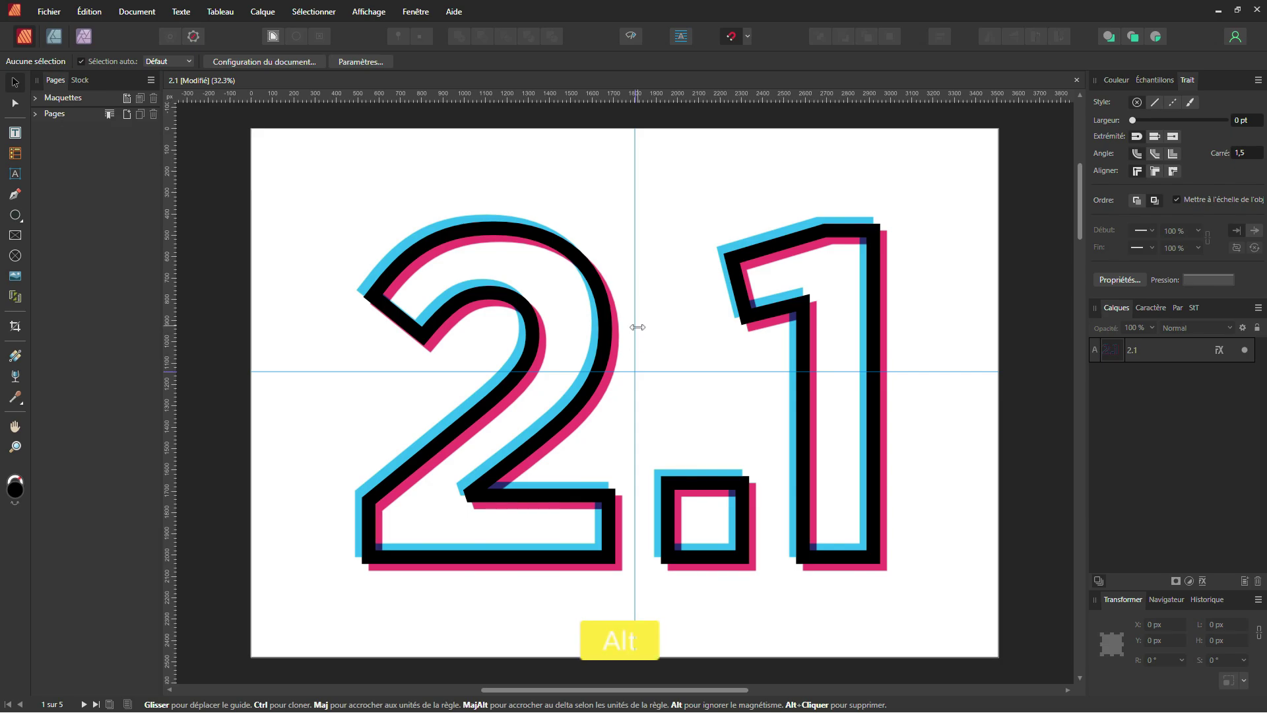
Clone the vertical guide to the 1's left edge, and again to the 2's left edge at about 525 px.
{"action": "left_click_drag", "start_coordinate": [636, 269], "coordinate": [722, 265]}
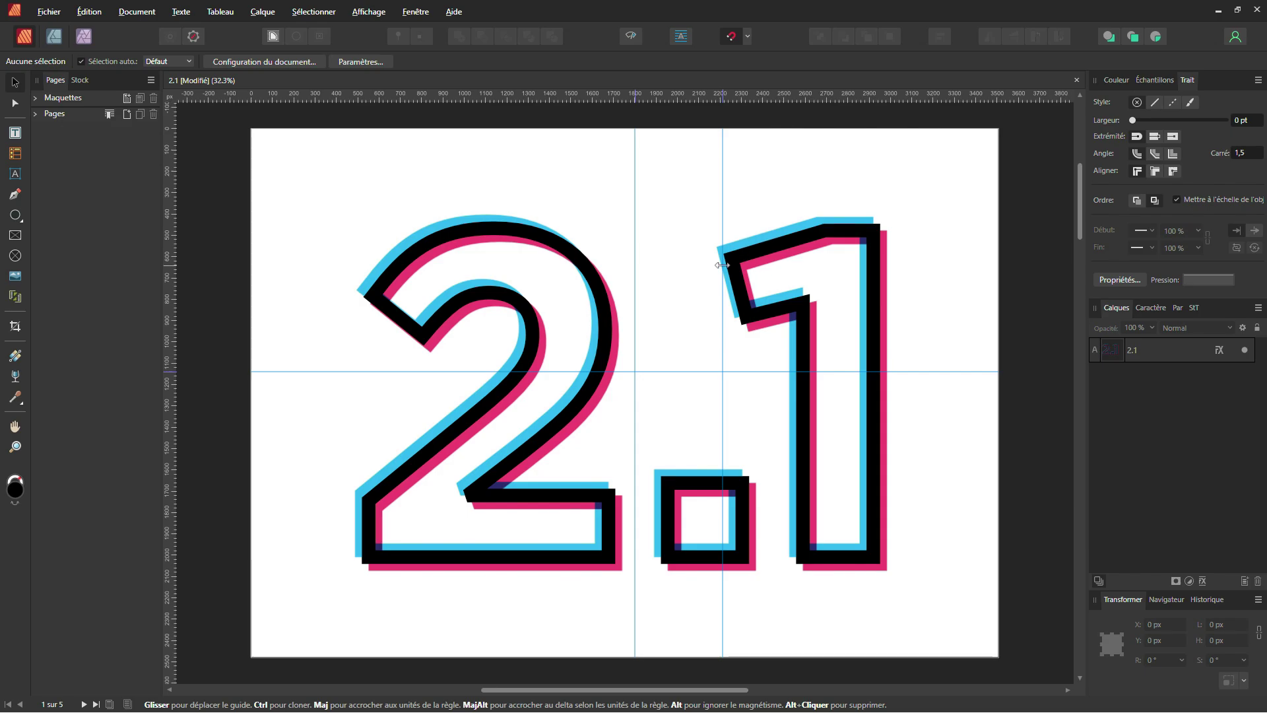
{"action": "left_click", "coordinate": [722, 274], "text": "alt"}
{"action": "left_click_drag", "start_coordinate": [635, 281], "coordinate": [704, 280]}
{"action": "left_click_drag", "start_coordinate": [704, 362], "coordinate": [727, 360]}
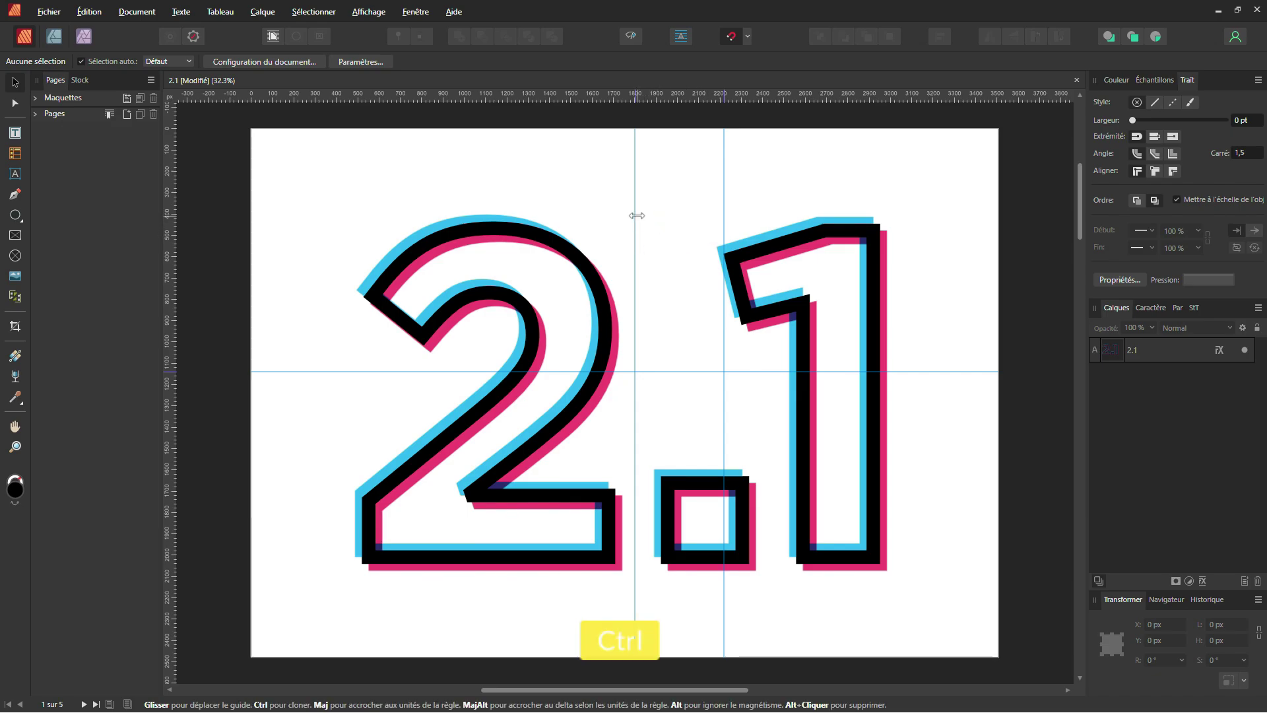
{"action": "left_click_drag", "start_coordinate": [636, 213], "coordinate": [363, 213]}
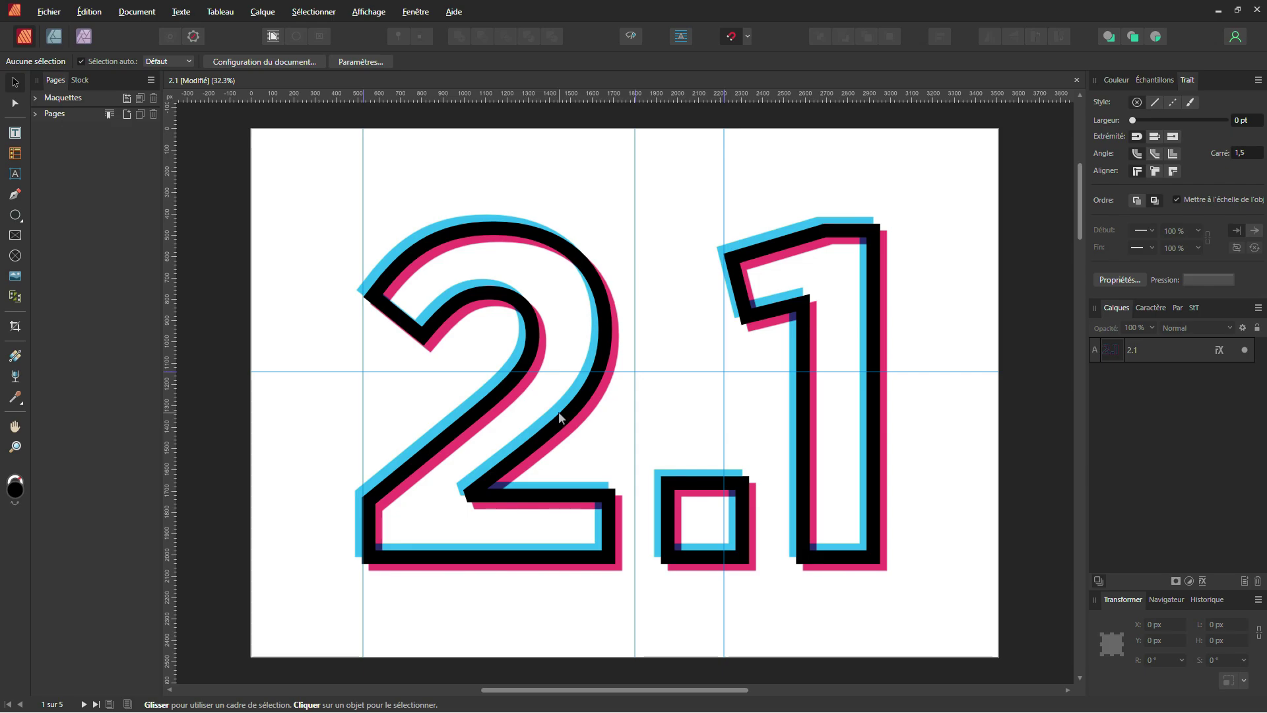
Delete the horizontal guide and the vertical guide at the 1's left edge.
{"action": "key", "text": "alt"}
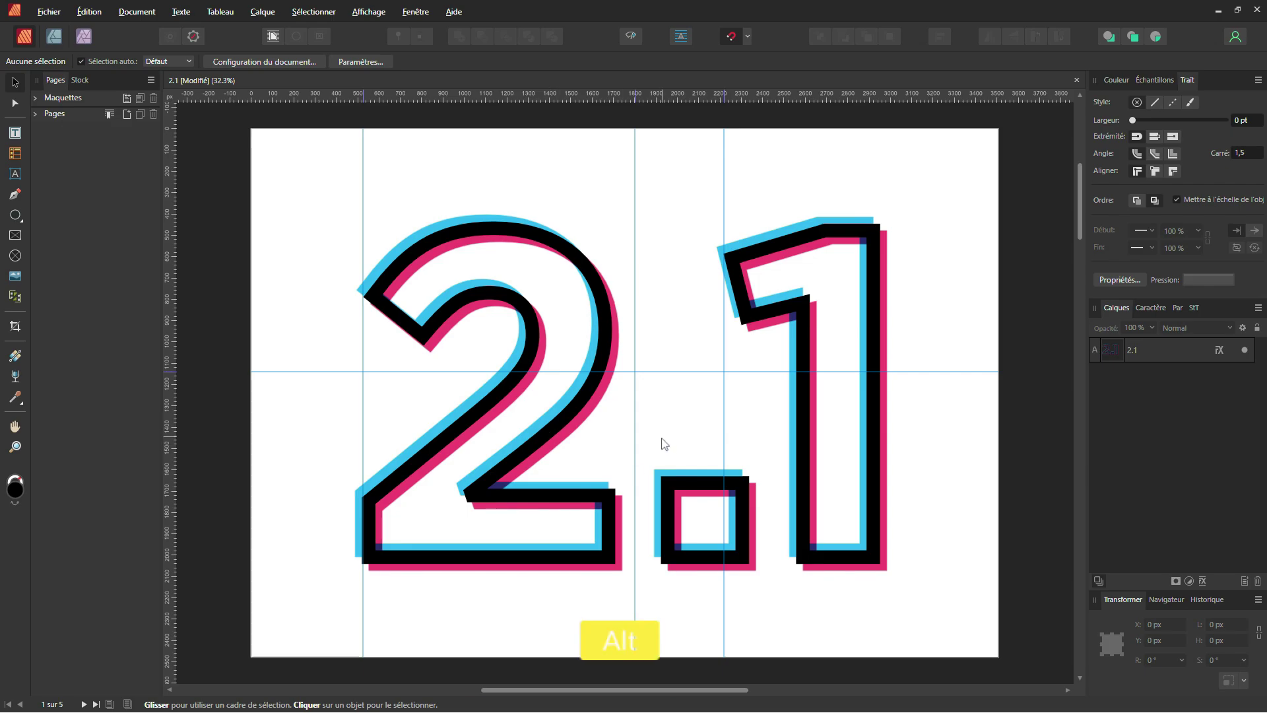
{"action": "left_click", "coordinate": [682, 371]}
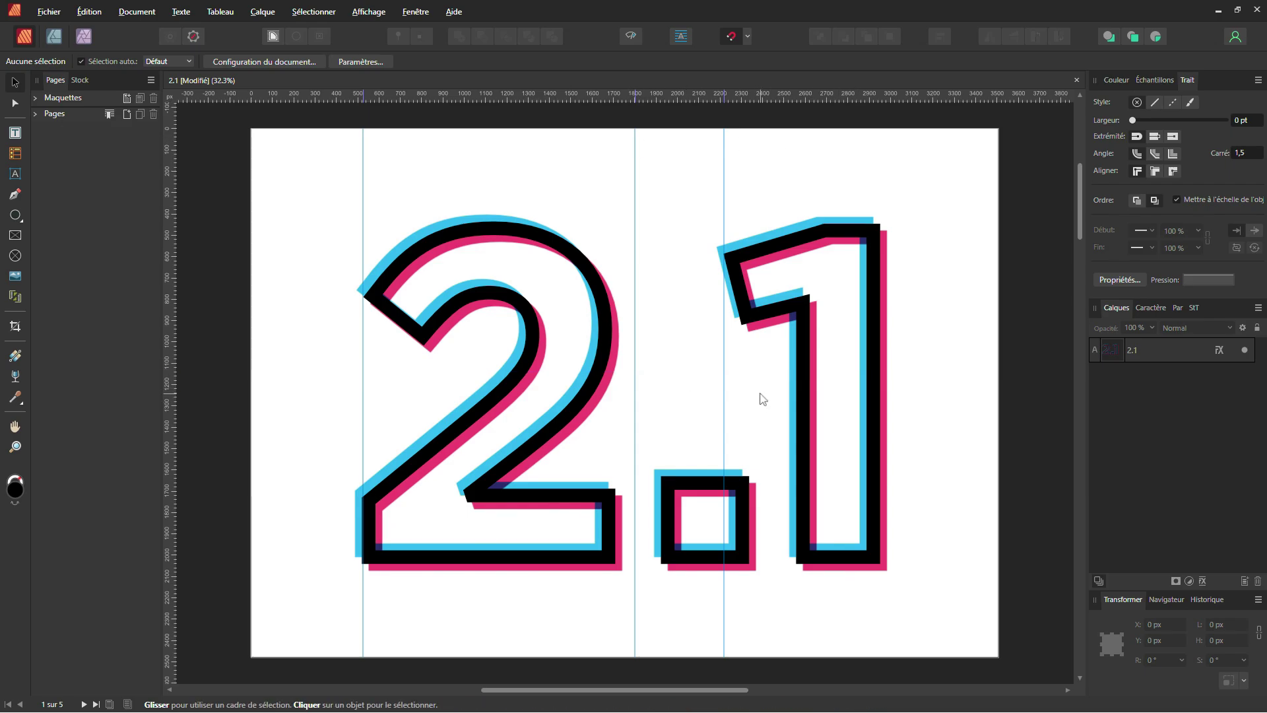
{"action": "key", "text": "alt"}
{"action": "left_click", "coordinate": [724, 399]}
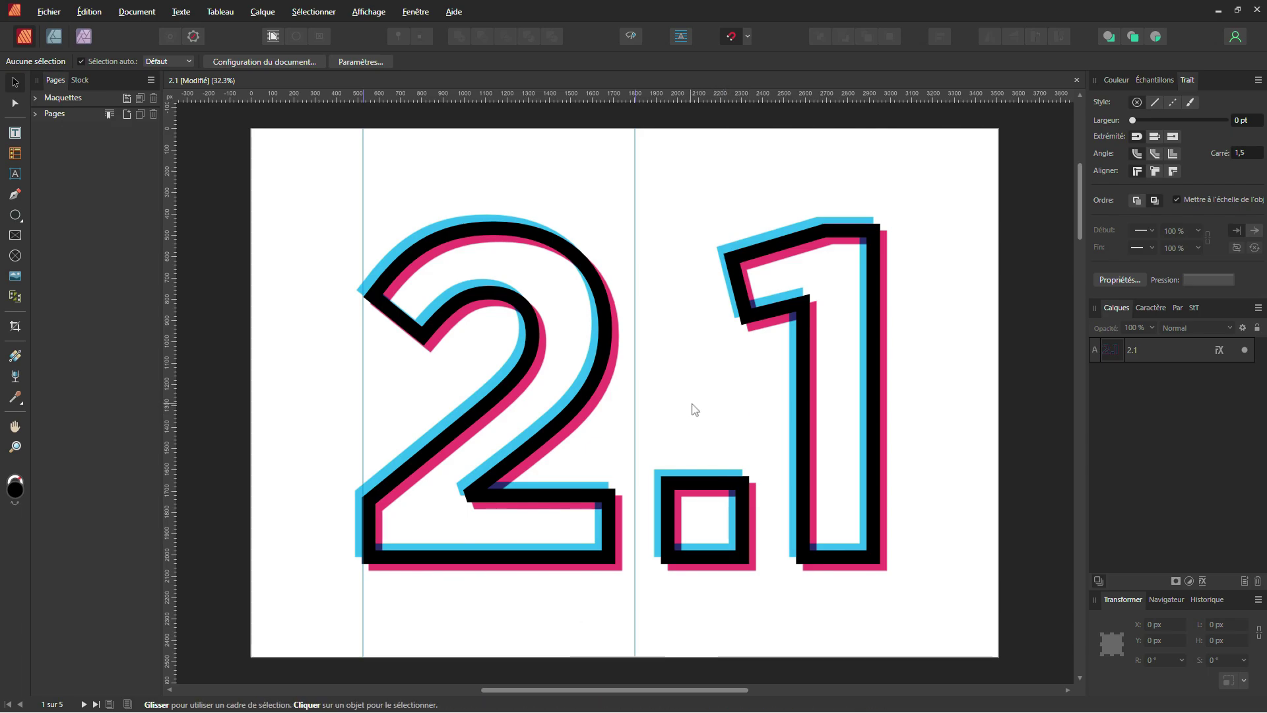
Move the vertical guide between the digits to the 2's right edge at about 1738 px and check it in the guide manager.
{"action": "left_click_drag", "start_coordinate": [635, 349], "coordinate": [622, 350]}
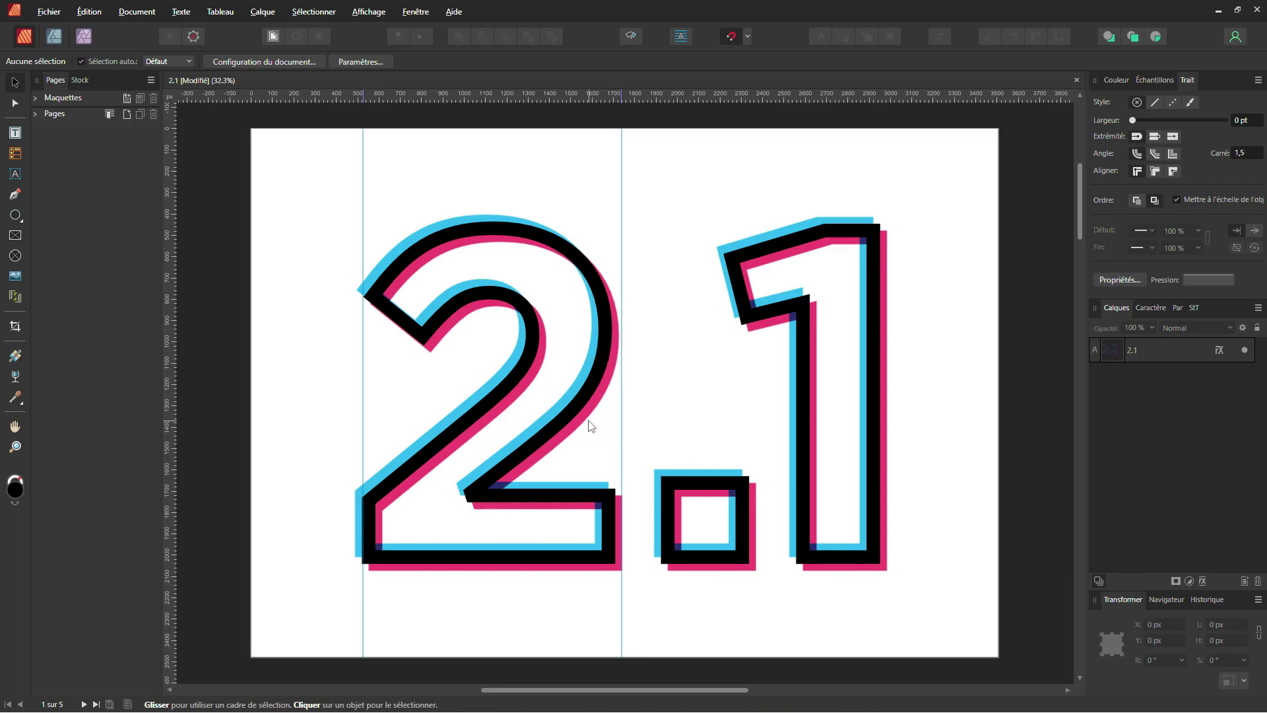
{"action": "left_click_drag", "start_coordinate": [622, 428], "coordinate": [622, 430]}
{"action": "double_click", "coordinate": [621, 432]}
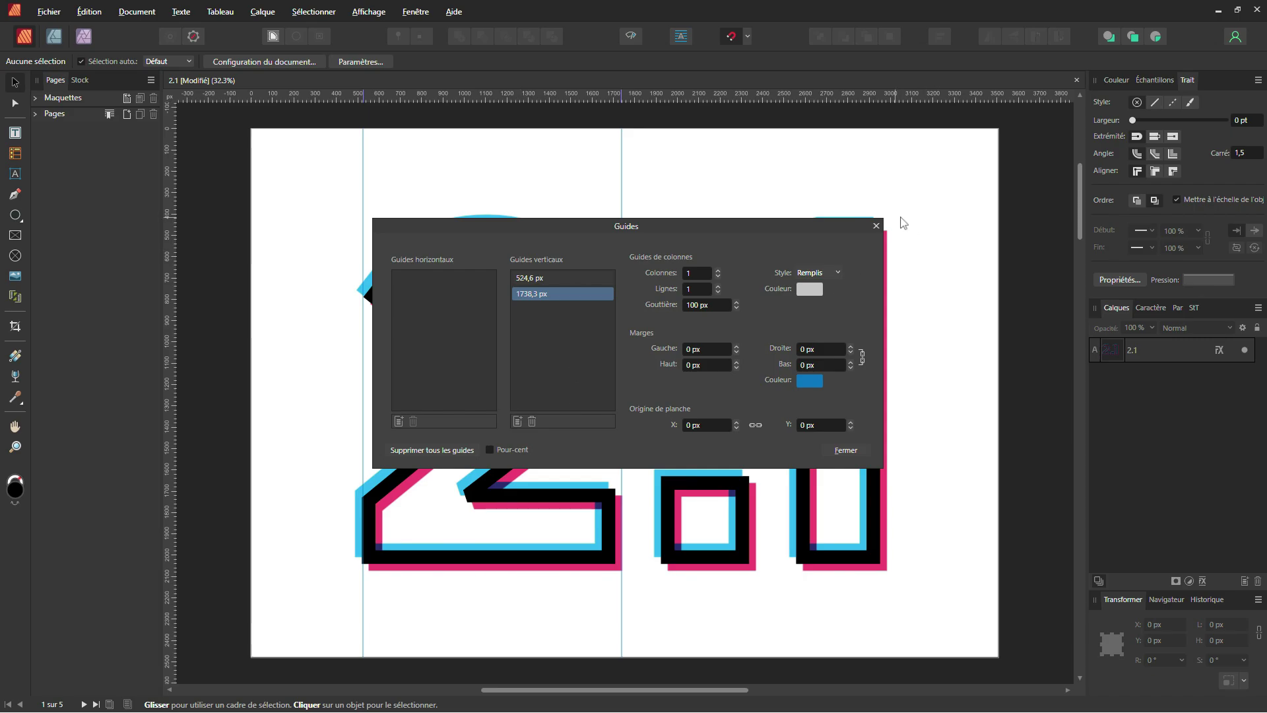
{"action": "left_click", "coordinate": [876, 228]}
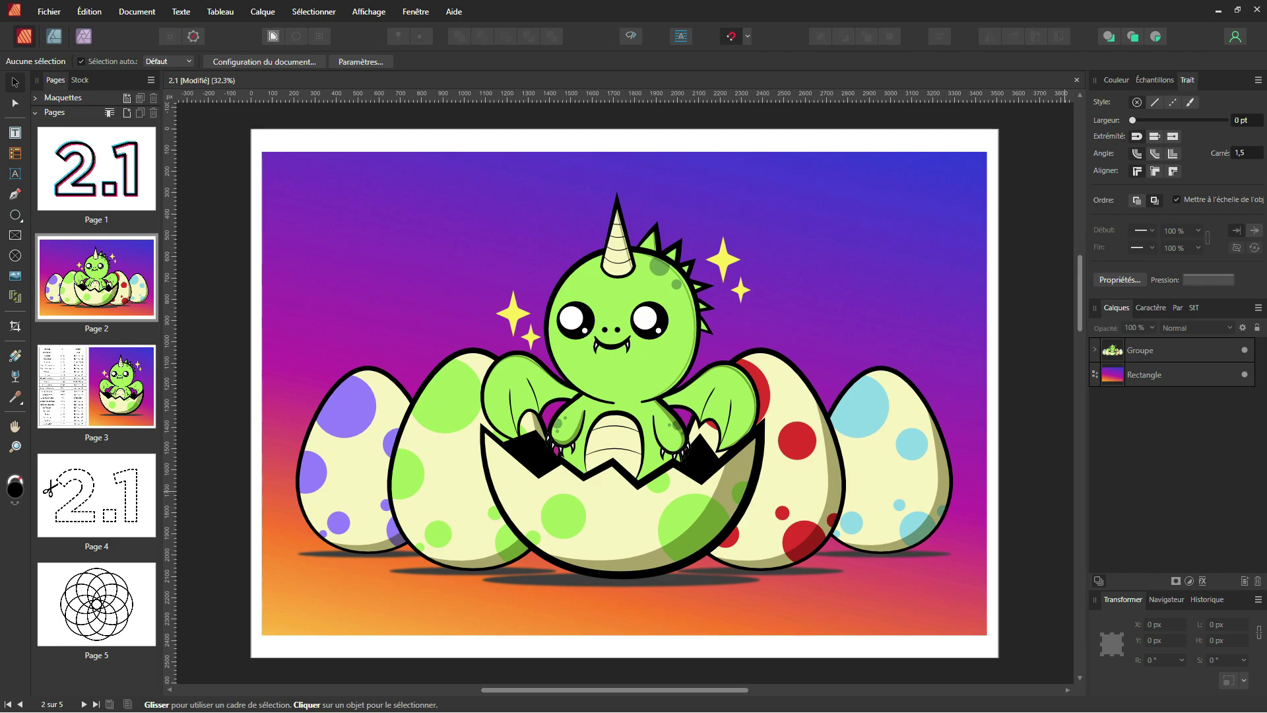
Fill the gradient background rectangle on page 2 with the image MOTIF SEIGAIHA 2.png from the file explorer.
{"action": "left_click", "coordinate": [1165, 79]}
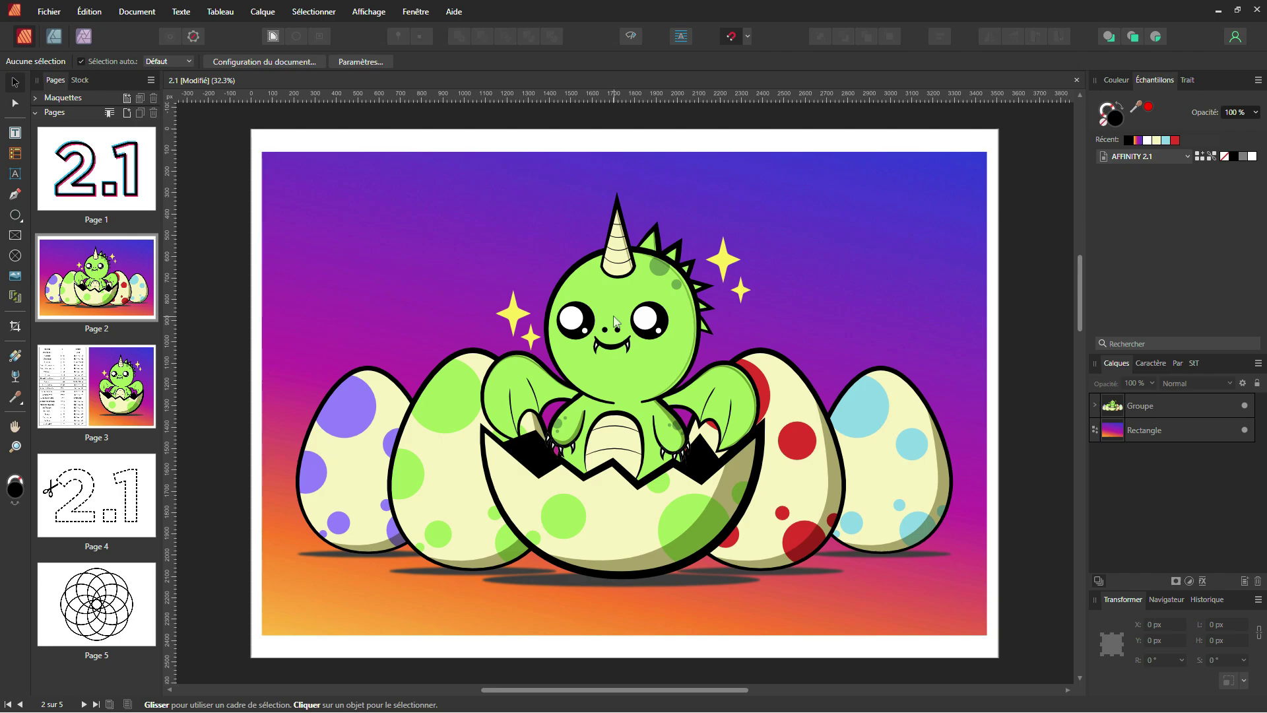
{"action": "left_click", "coordinate": [485, 274]}
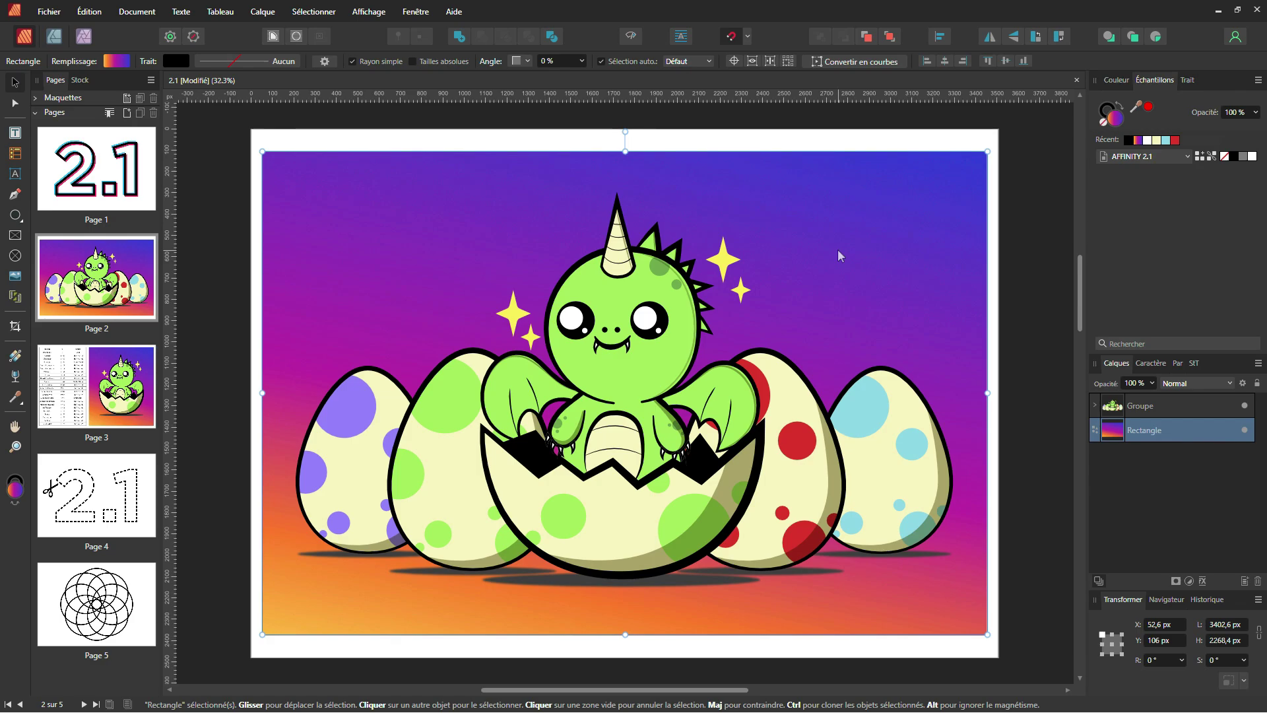
{"action": "key", "text": "alt+Tab"}
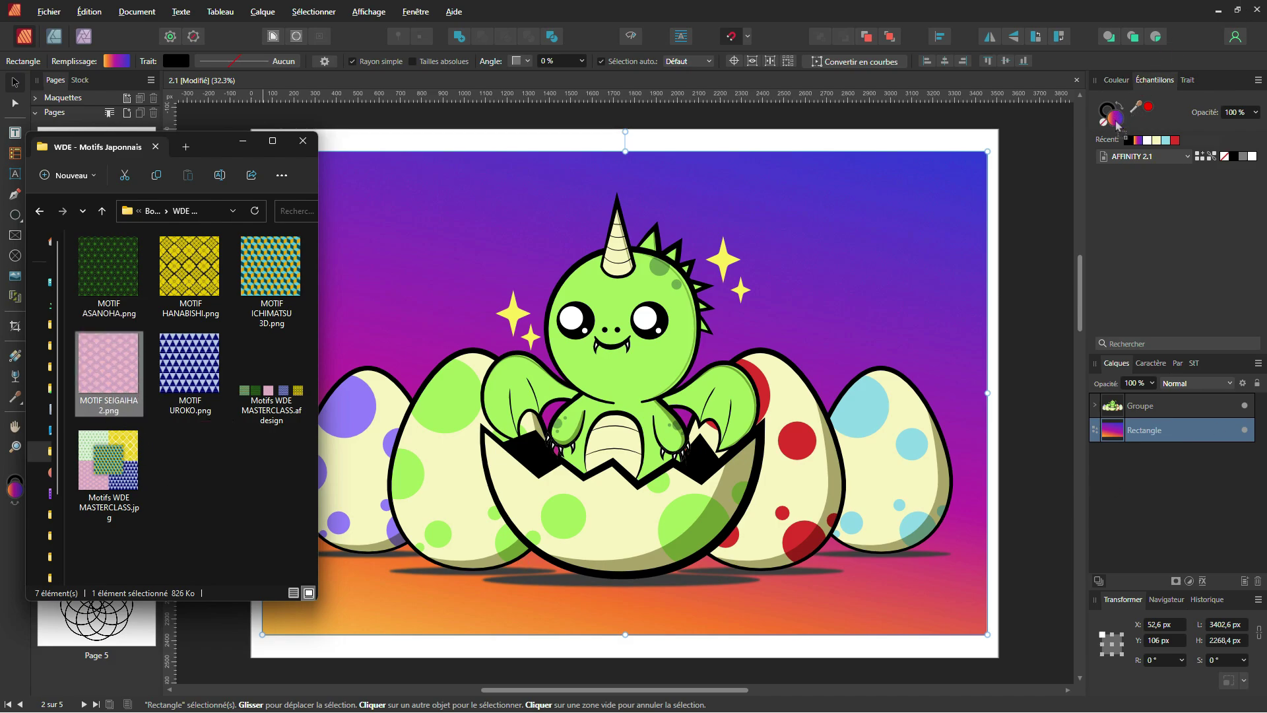
{"action": "left_click_drag", "start_coordinate": [1116, 124], "coordinate": [1117, 124]}
{"action": "scroll", "coordinate": [776, 316], "scroll_direction": "down", "scroll_amount": 2}
{"action": "left_click", "coordinate": [776, 315]}
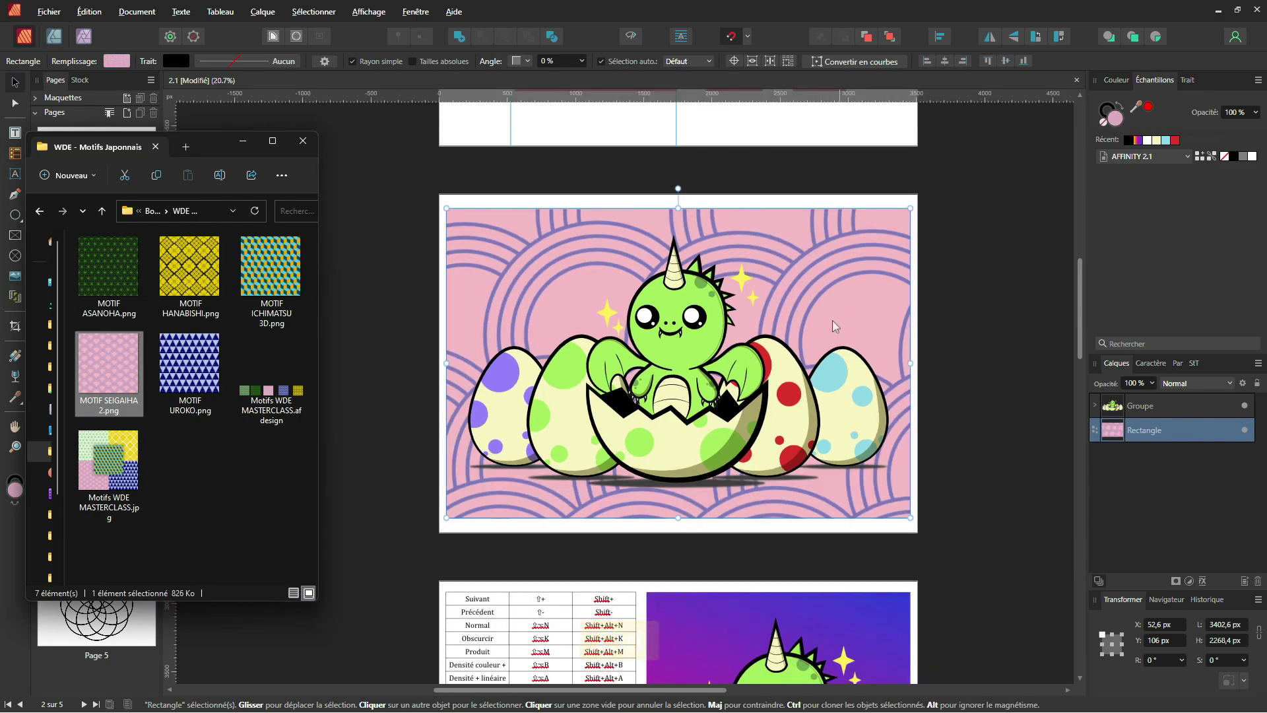
{"action": "scroll", "coordinate": [762, 289], "scroll_direction": "up", "scroll_amount": 1}
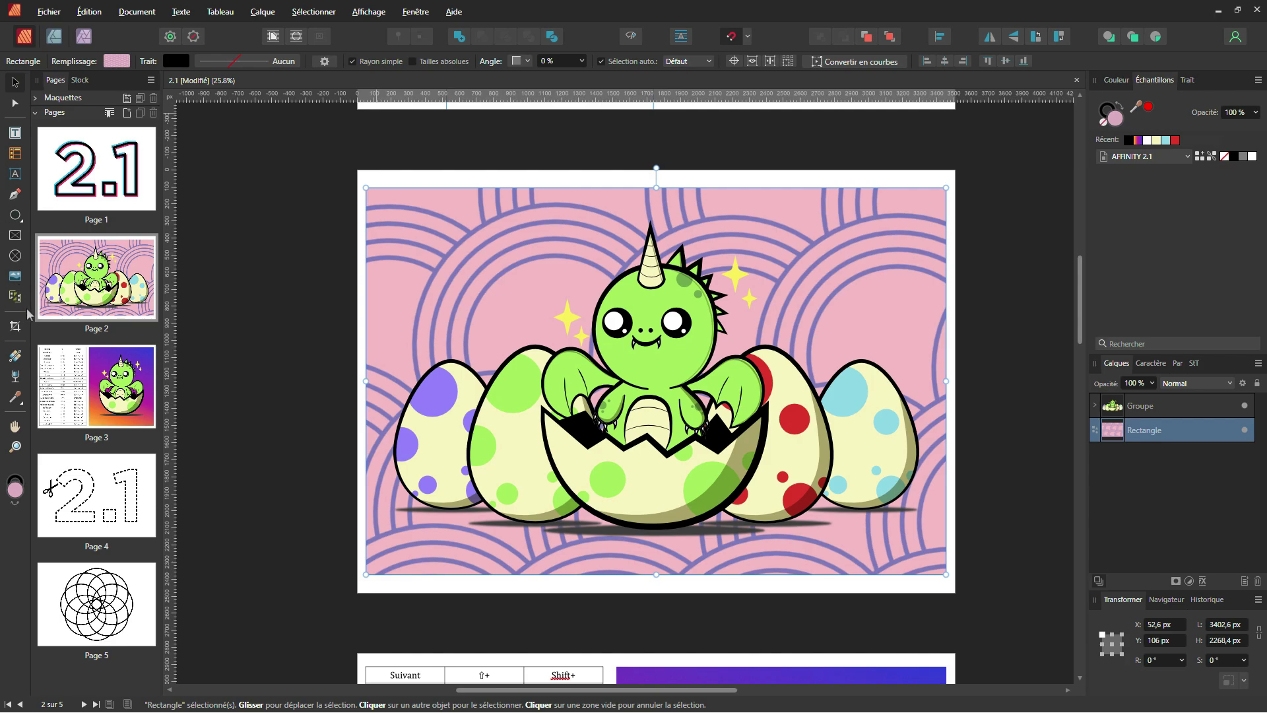
Move the bitmap fill's origin to the centre of the page 2 rectangle and scale the pattern down with the Fill tool.
{"action": "left_click", "coordinate": [16, 356]}
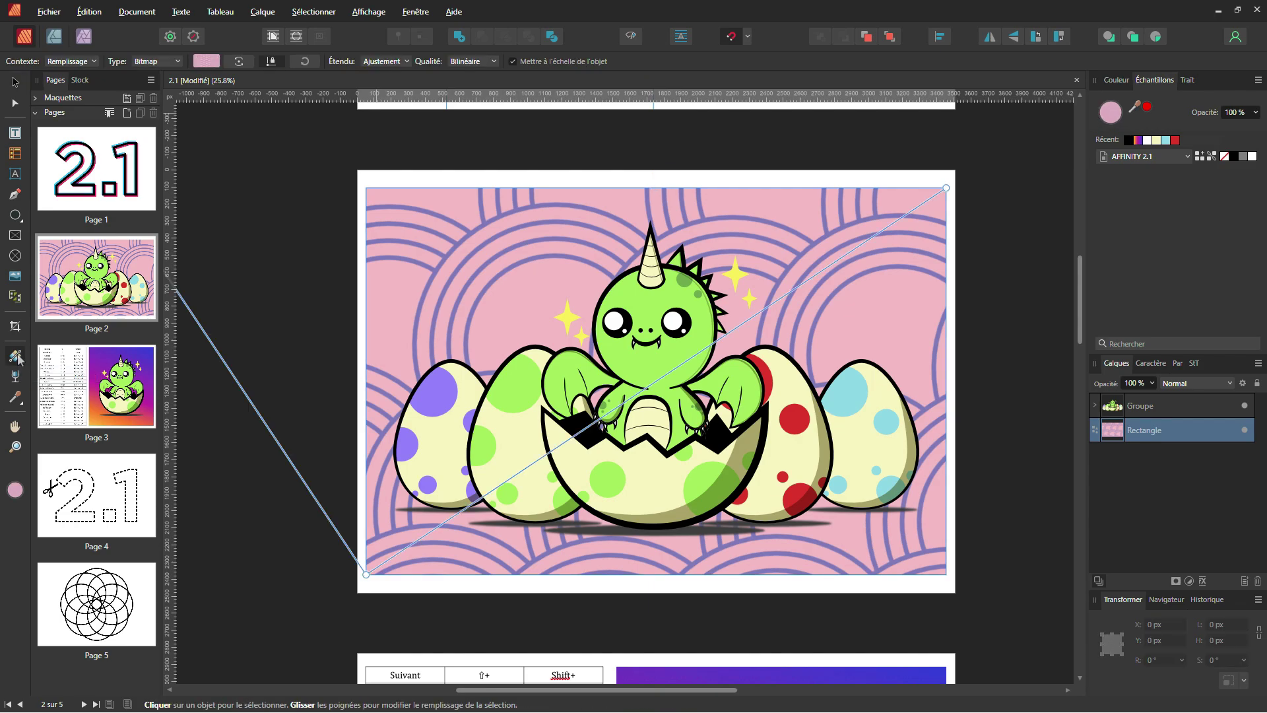
{"action": "left_click_drag", "start_coordinate": [366, 574], "coordinate": [662, 415]}
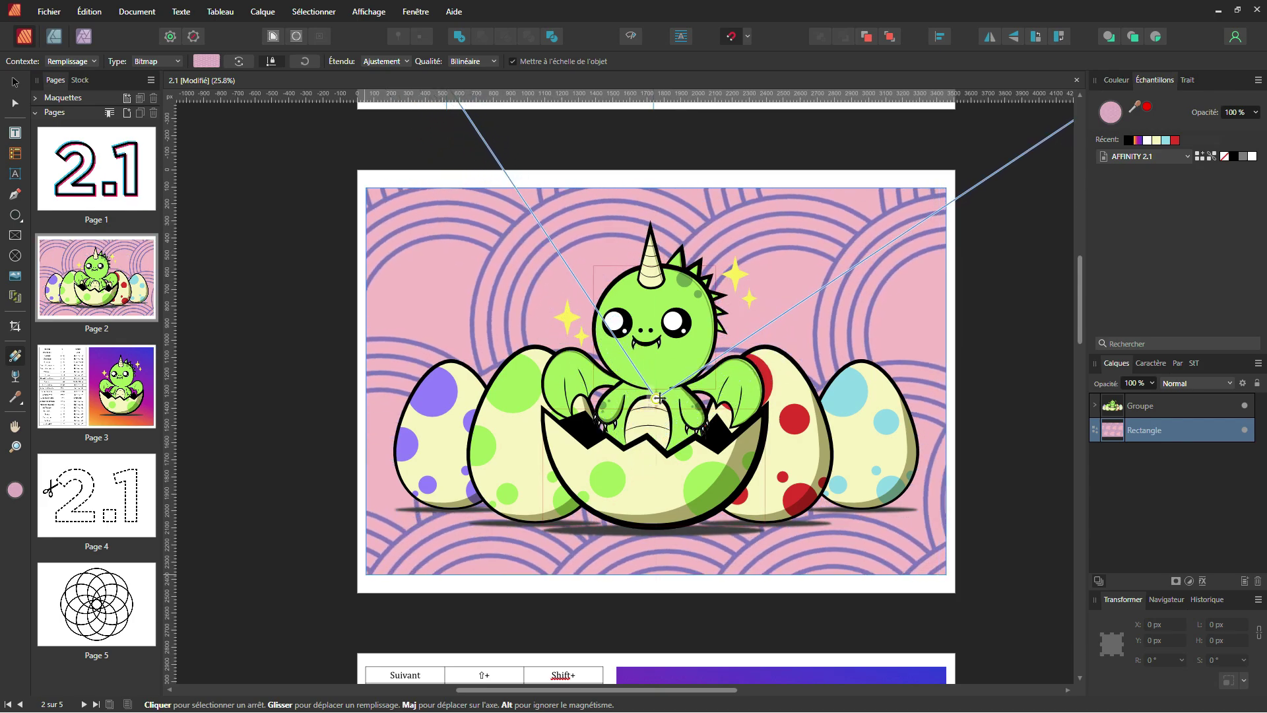
{"action": "scroll", "coordinate": [662, 414], "scroll_direction": "down", "scroll_amount": 1}
{"action": "scroll", "coordinate": [998, 194], "scroll_direction": "down", "scroll_amount": 1}
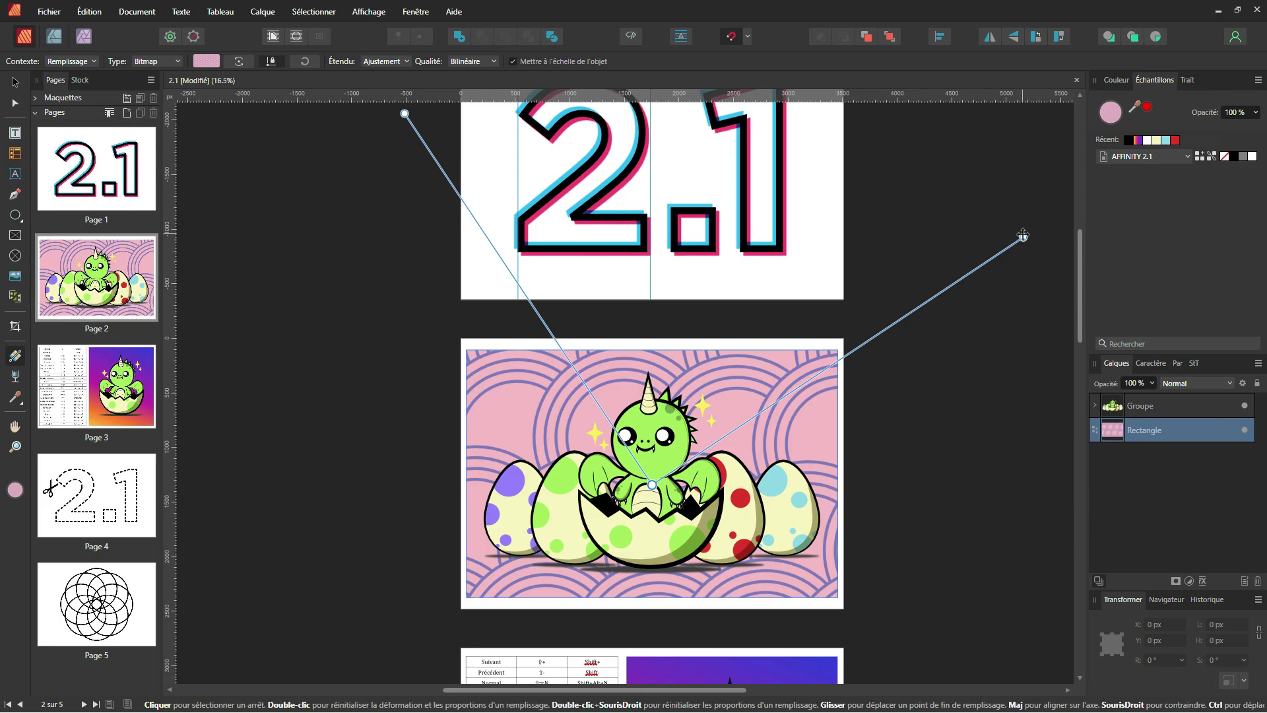
{"action": "left_click_drag", "start_coordinate": [1023, 237], "coordinate": [732, 426]}
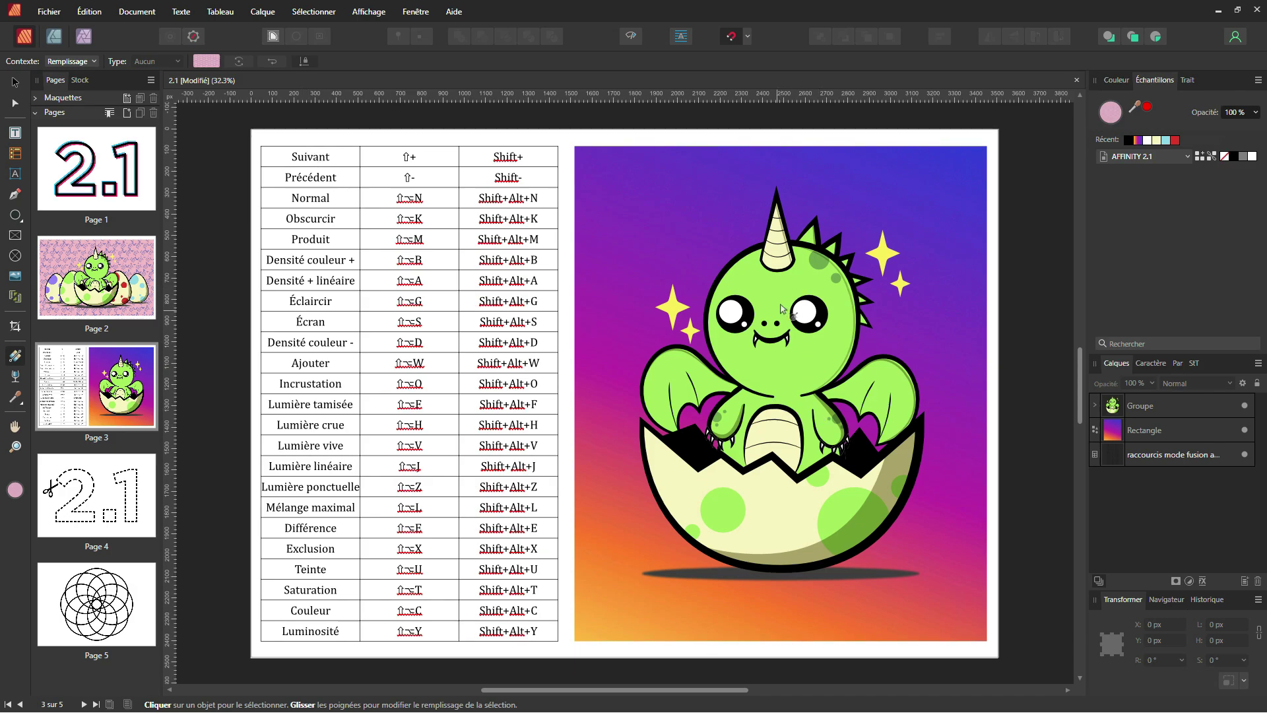
Set the blend mode of the baby dragon group on page 3 to Produit.
{"action": "left_click", "coordinate": [16, 81]}
{"action": "left_click", "coordinate": [739, 349]}
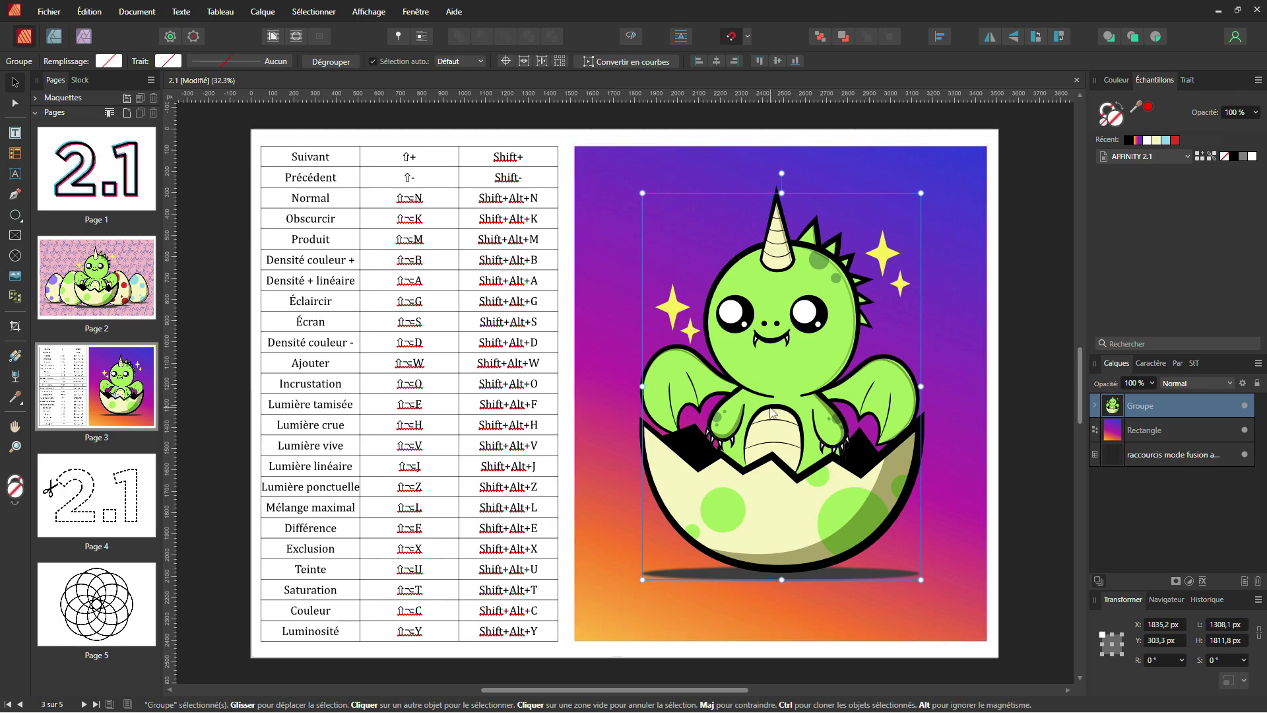
{"action": "left_click", "coordinate": [1182, 383]}
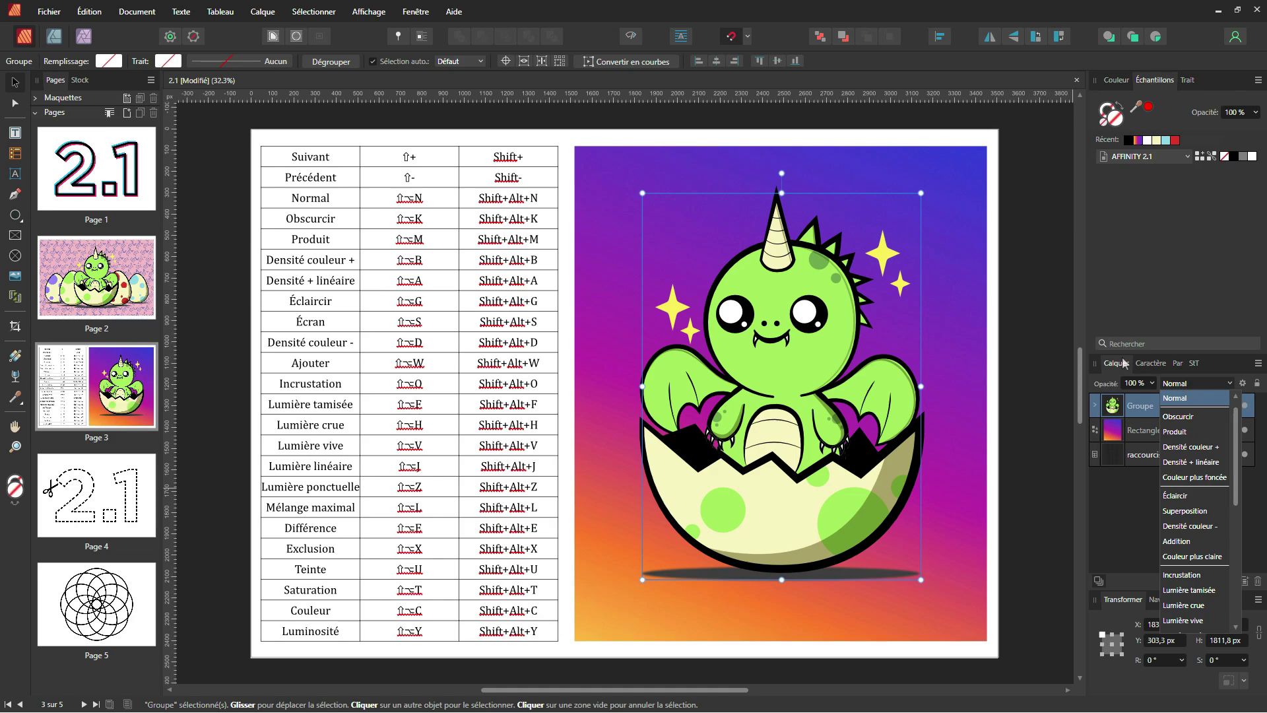
{"action": "left_click", "coordinate": [1191, 431]}
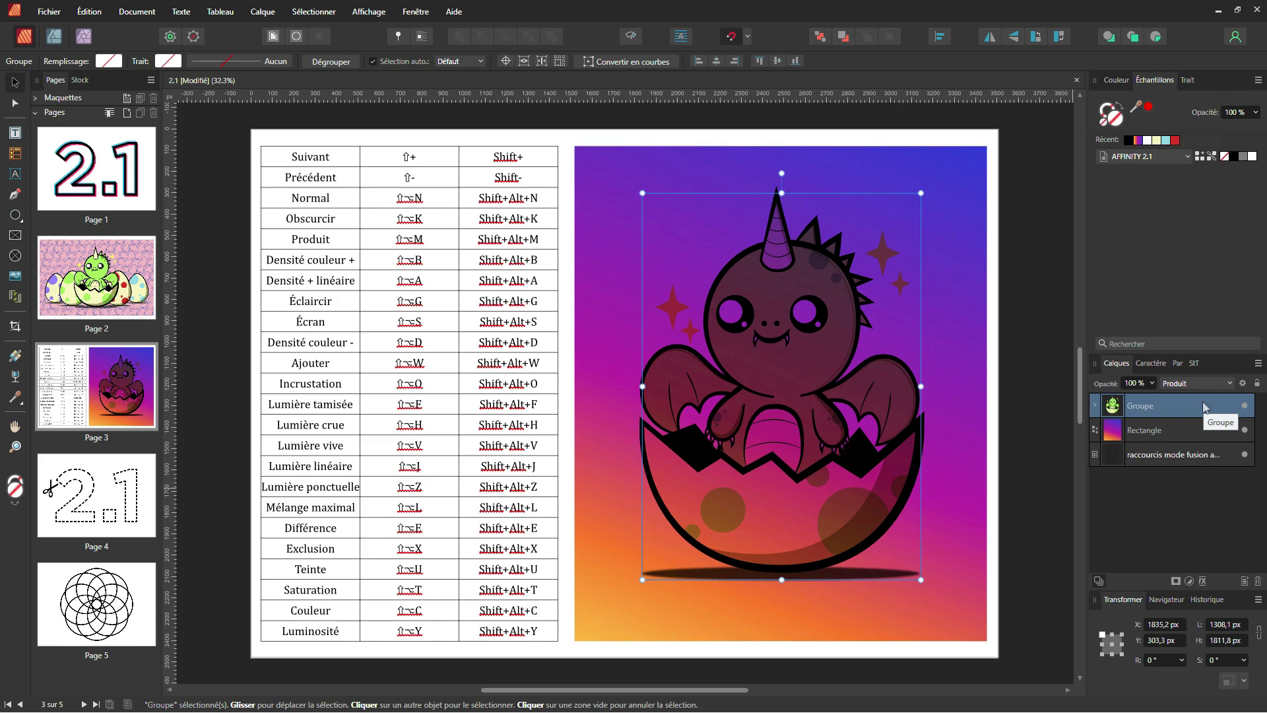
Advance the dragon group's blend mode to Densité couleur + and step it back to Normal.
{"action": "key", "text": "shift+KP_Add"}
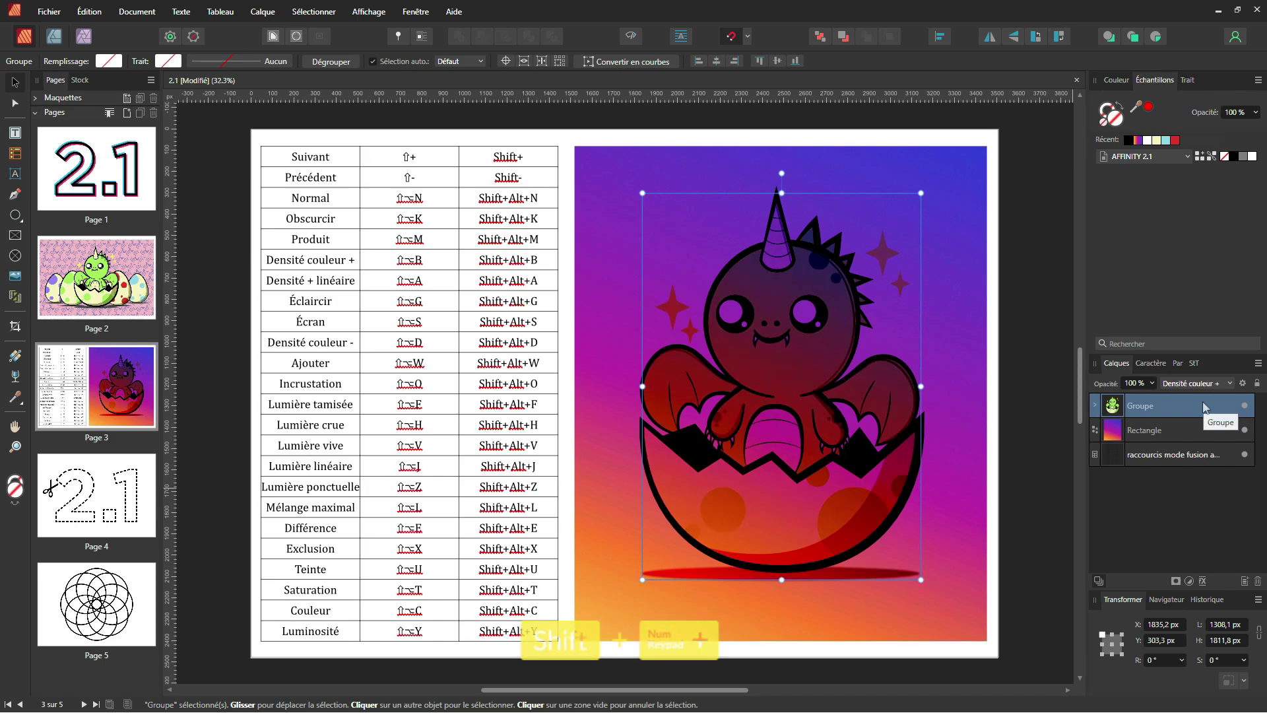
{"action": "key", "text": "shift+KP_Subtract"}
{"action": "key", "text": "shift+KP_Subtract"}
{"action": "key", "text": "shift+KP_Subtract"}
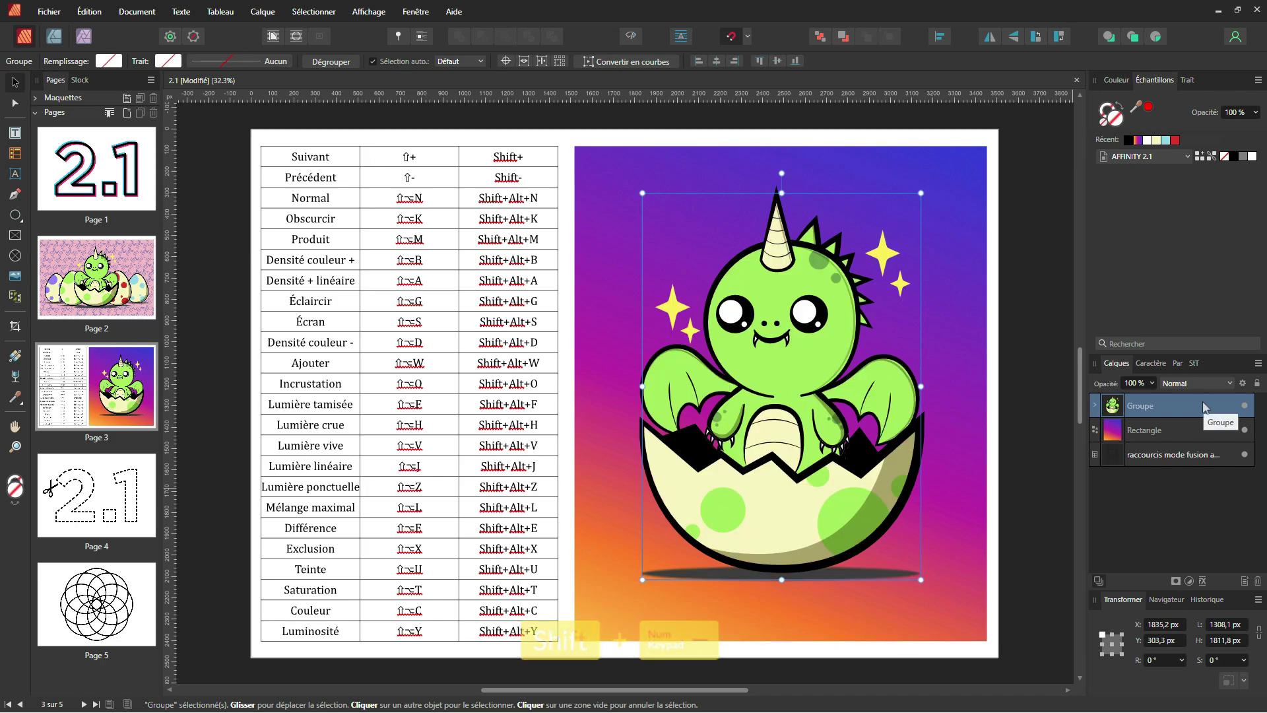
Cycle the dragon group's blend mode forward from Normal through Densité + linéaire to Couleur plus claire.
{"action": "key", "text": "shift+KP_Add"}
{"action": "key", "text": "shift+KP_Add"}
{"action": "key", "text": "shift+KP_Add"}
{"action": "key", "text": "shift+KP_Add"}
{"action": "key", "text": "shift+KP_Add"}
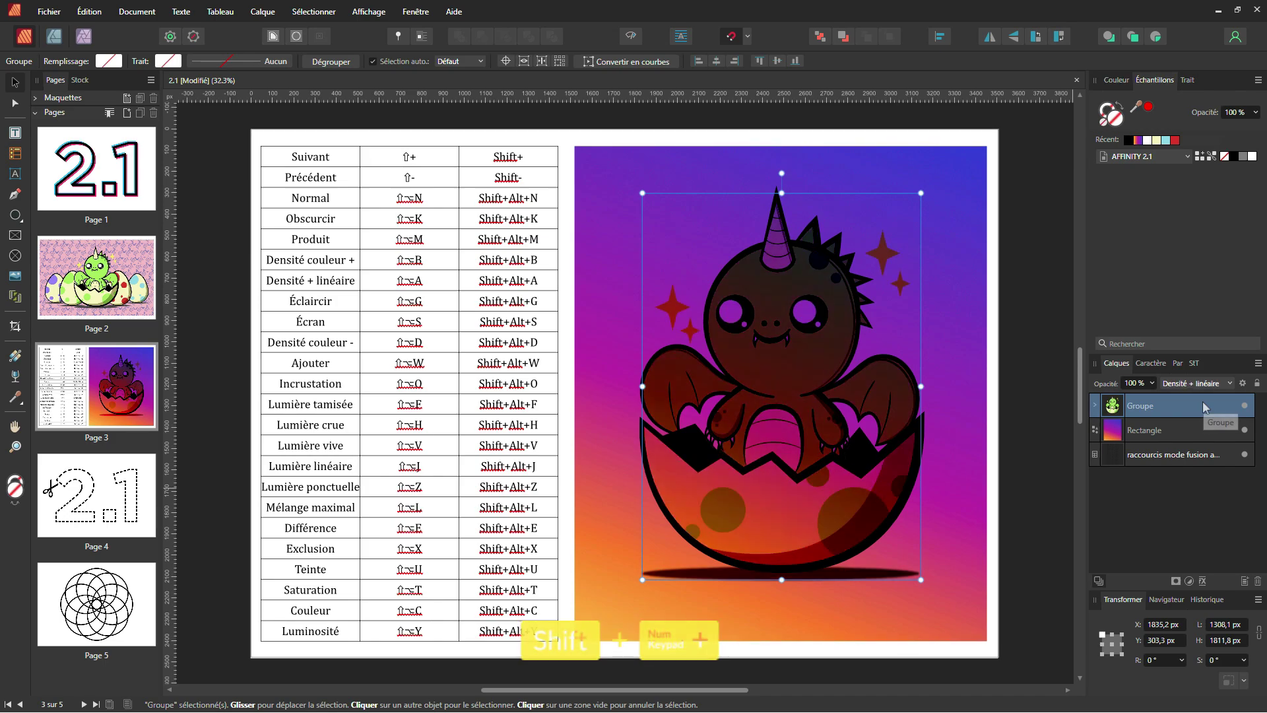
{"action": "key", "text": "shift+KP_Add"}
{"action": "key", "text": "shift+KP_Add"}
{"action": "key", "text": "shift+KP_Add"}
{"action": "key", "text": "shift+KP_Add"}
{"action": "key", "text": "shift+KP_Add"}
{"action": "key", "text": "shift+KP_Add"}
{"action": "key", "text": "shift+KP_Add"}
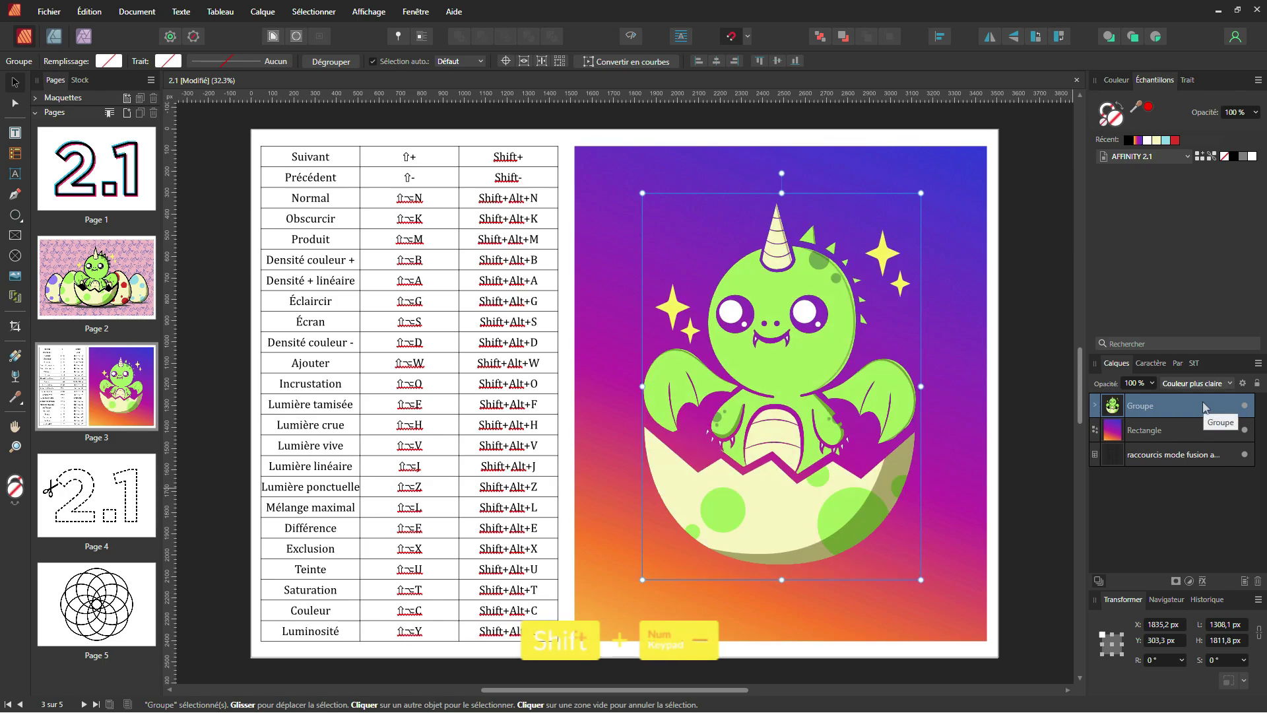
Cycle the dragon group's blend mode back to Densité + linéaire and reset it directly to Normal.
{"action": "key", "text": "shift+KP_Subtract"}
{"action": "key", "text": "shift+KP_Subtract"}
{"action": "key", "text": "shift+KP_Subtract"}
{"action": "key", "text": "shift+KP_Subtract"}
{"action": "key", "text": "shift+KP_Subtract"}
{"action": "key", "text": "shift+KP_Subtract"}
{"action": "key", "text": "shift+KP_Subtract"}
{"action": "key", "text": "shift+KP_Subtract"}
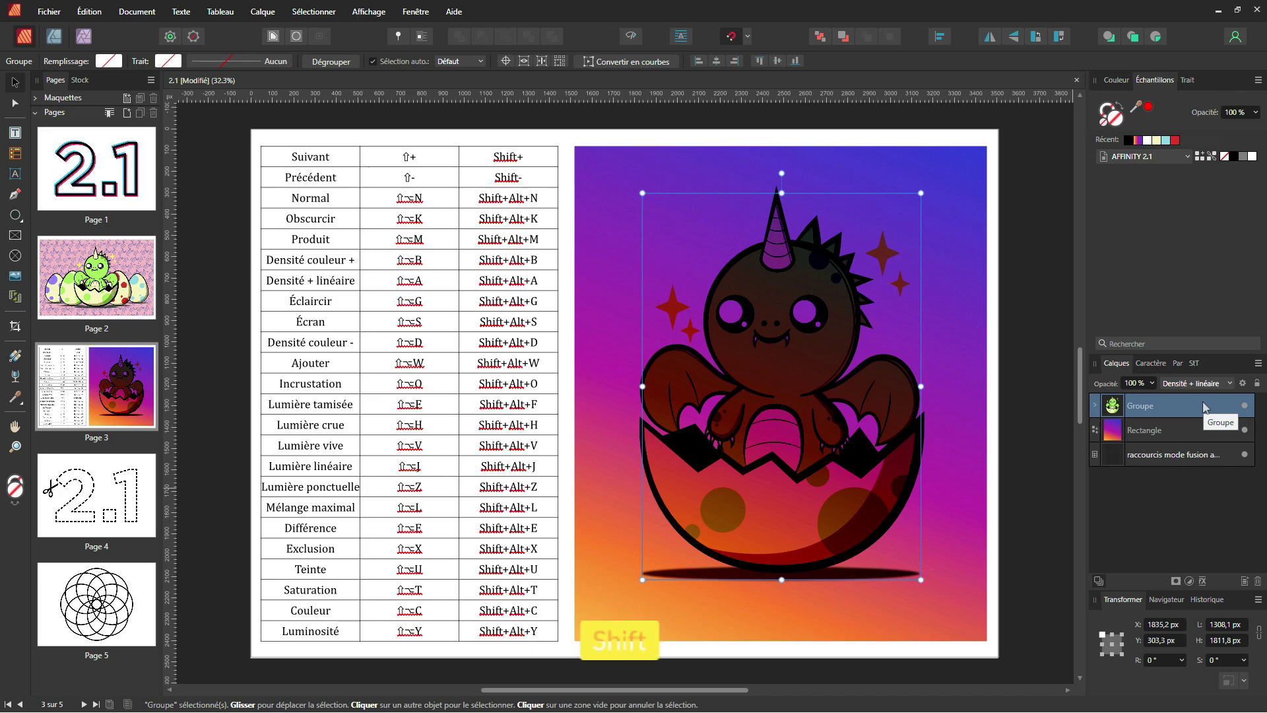
{"action": "key", "text": "shift+alt+n"}
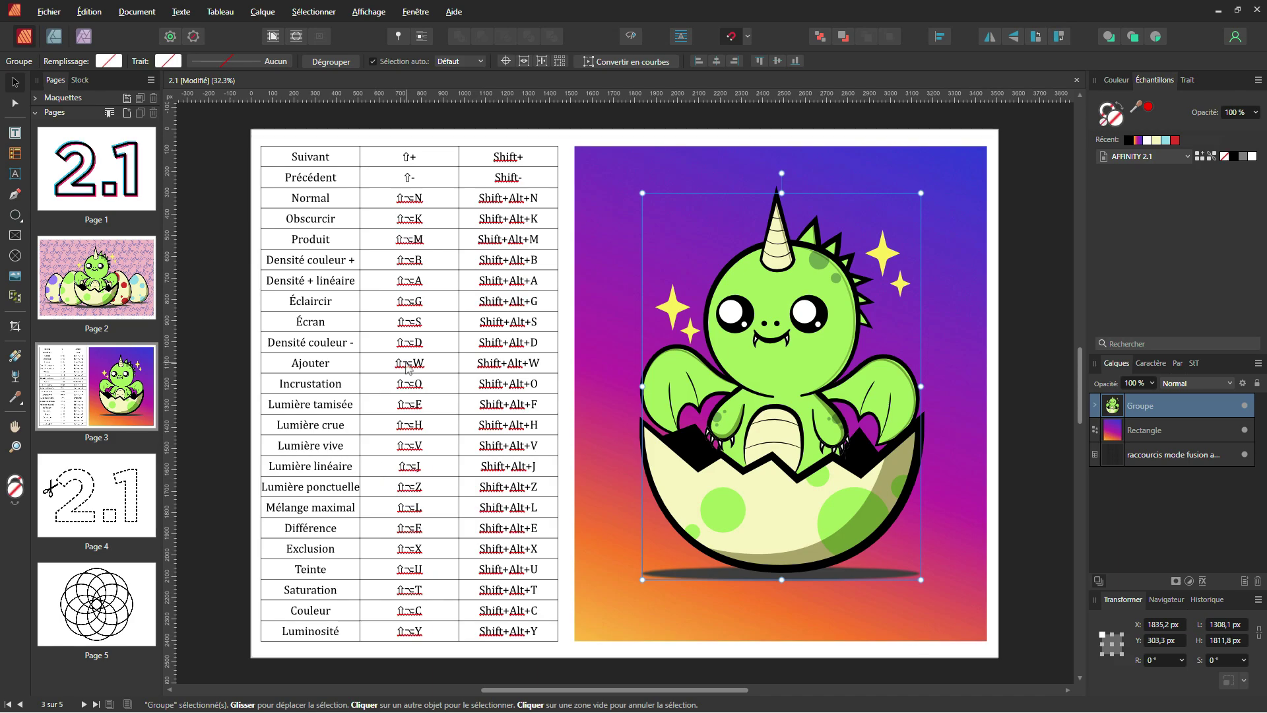
Review the Publisher keyboard shortcuts assigned to the Modes de fusion category in the application settings.
{"action": "left_click", "coordinate": [90, 12]}
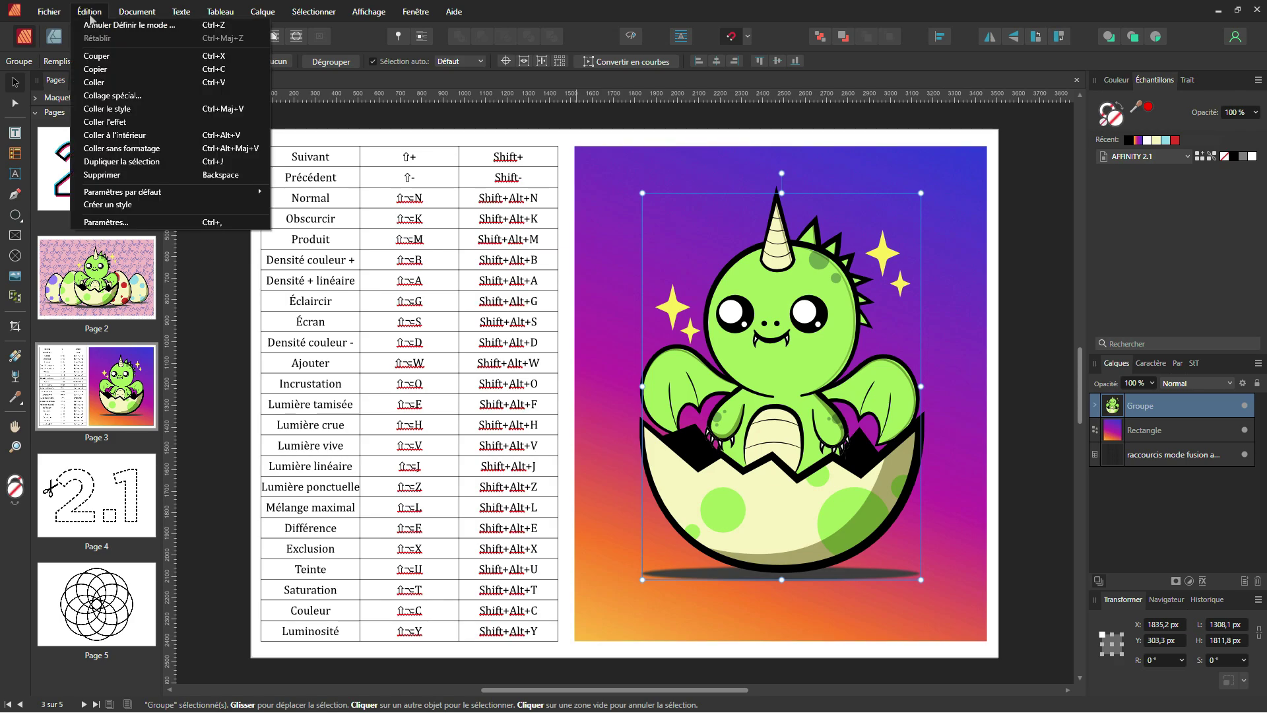
{"action": "left_click", "coordinate": [104, 223]}
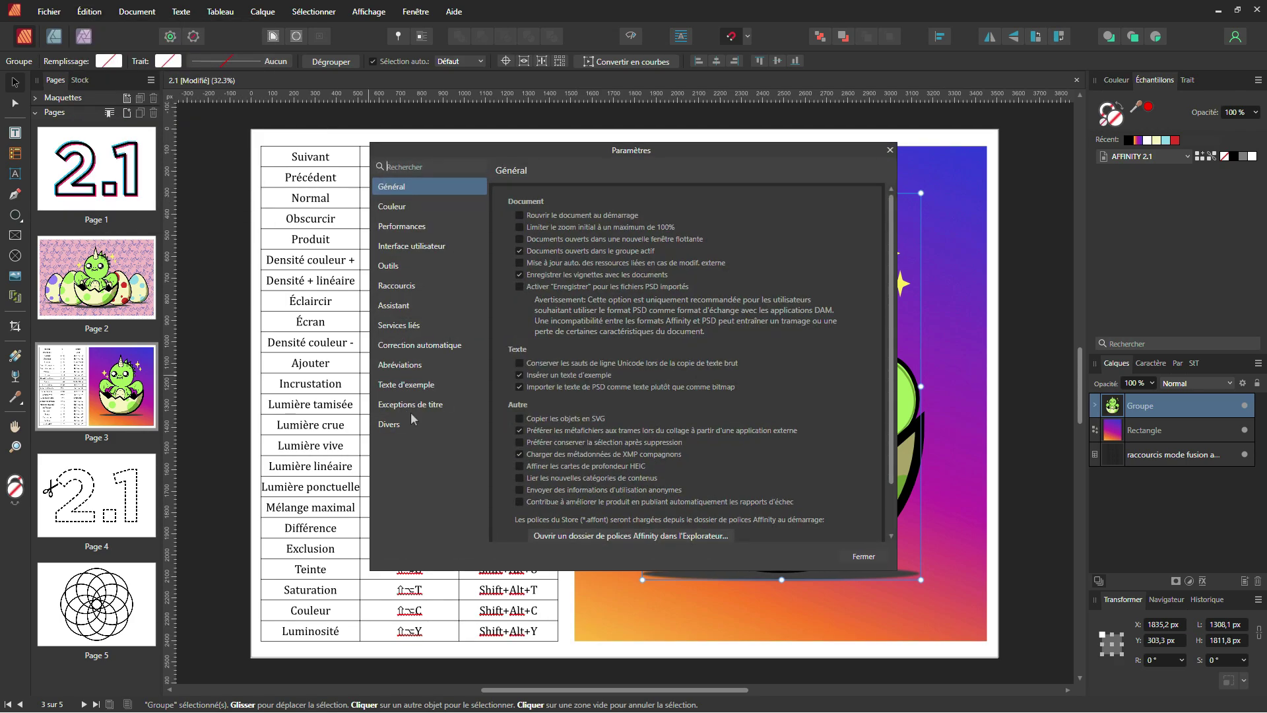
{"action": "left_click", "coordinate": [393, 286]}
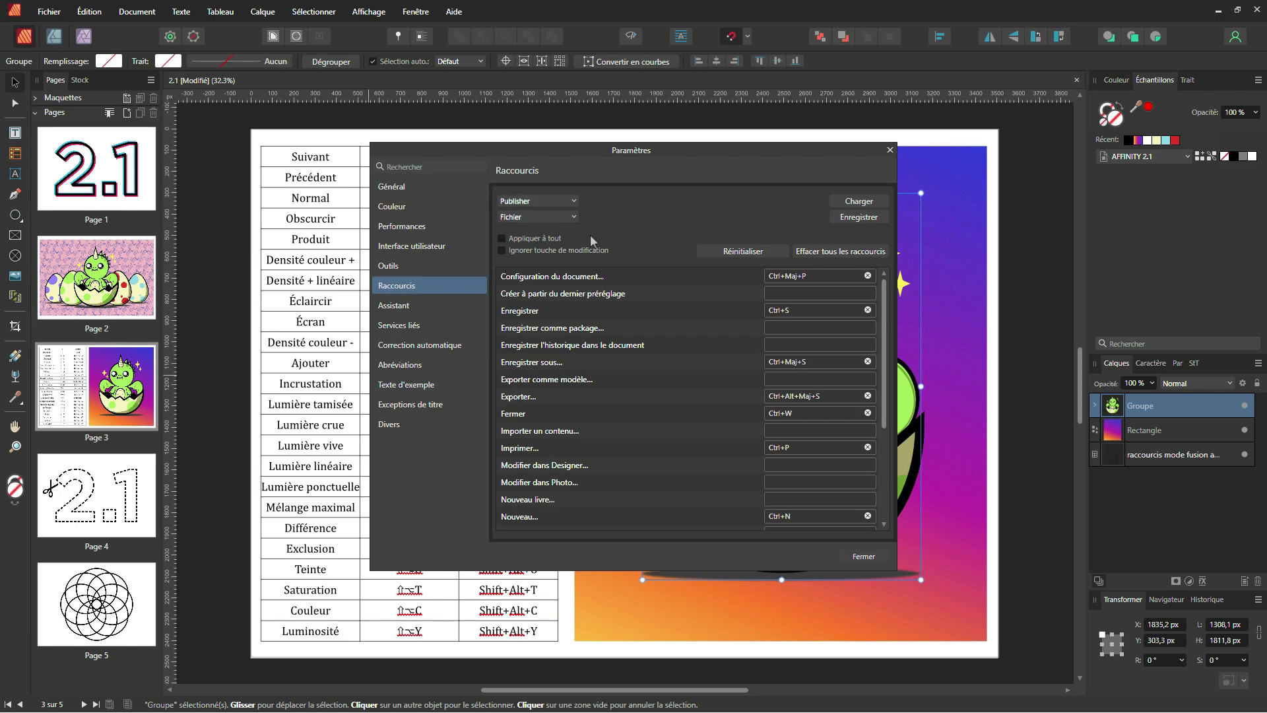
{"action": "left_click", "coordinate": [548, 218]}
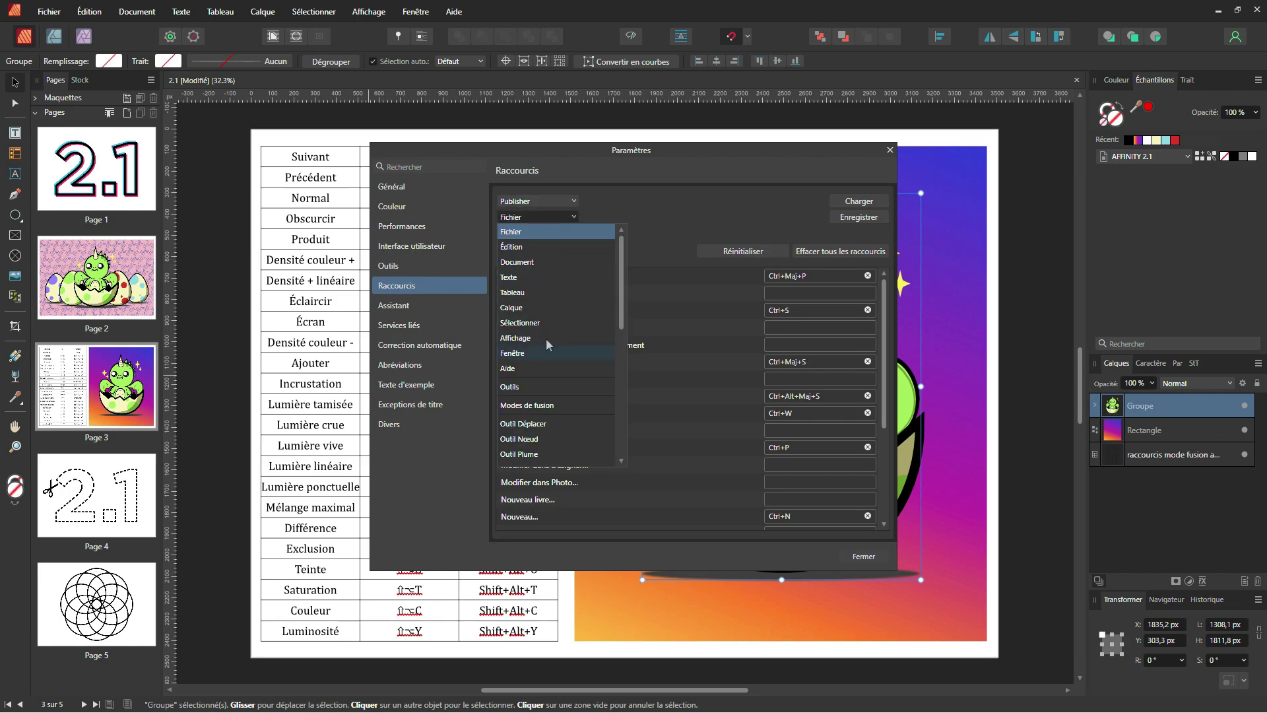
{"action": "left_click", "coordinate": [547, 405]}
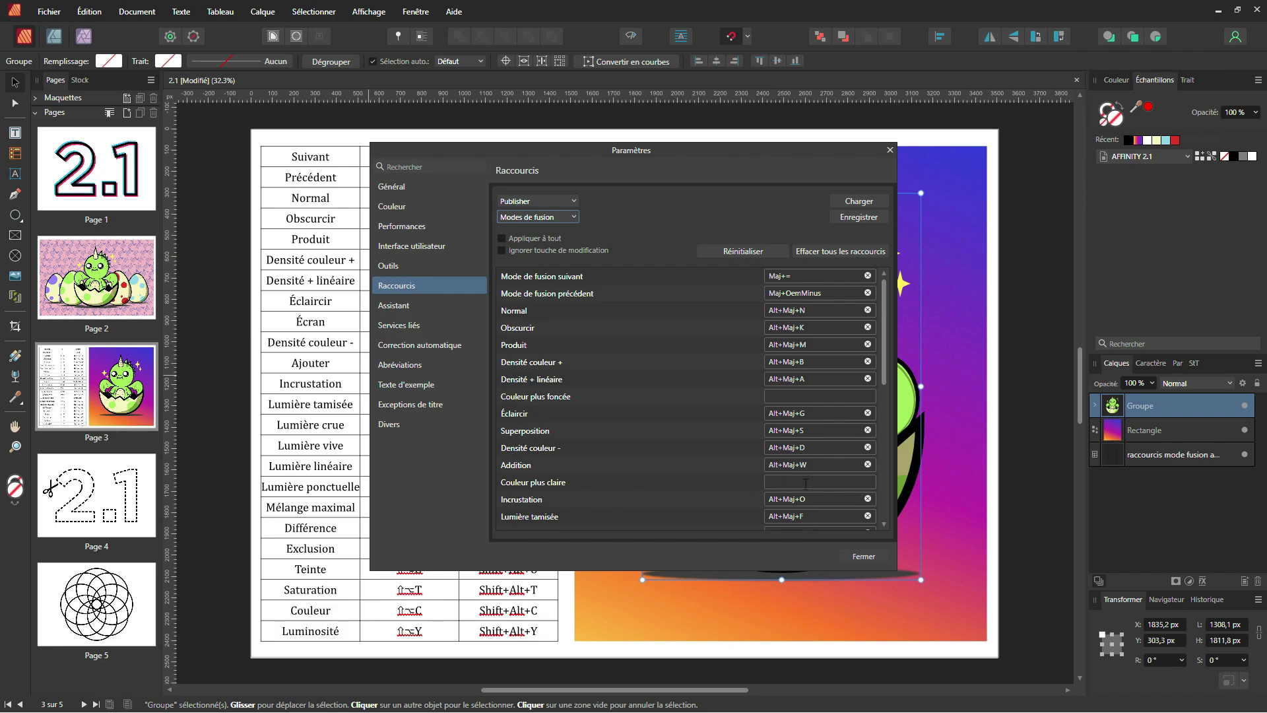
{"action": "key", "text": "Escape"}
Select the dashed 2.1 text on page 4 and show its stroke settings.
{"action": "left_click", "coordinate": [122, 517]}
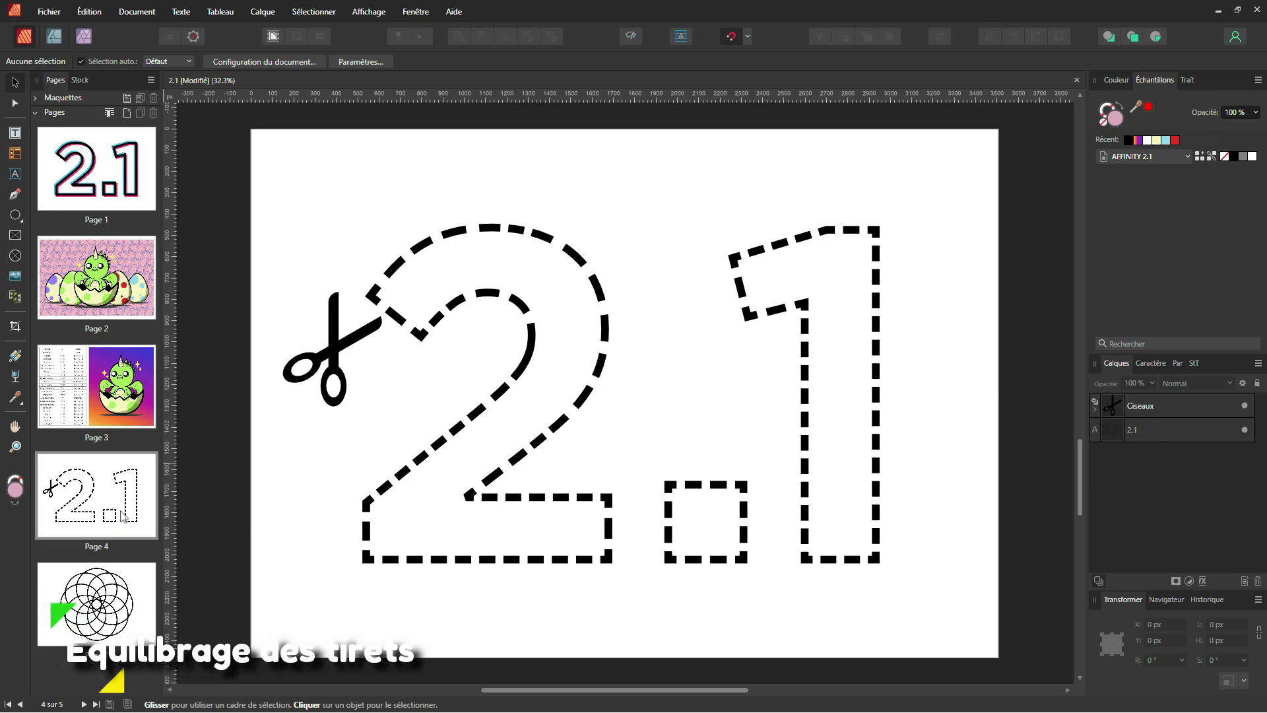
{"action": "left_click", "coordinate": [530, 333]}
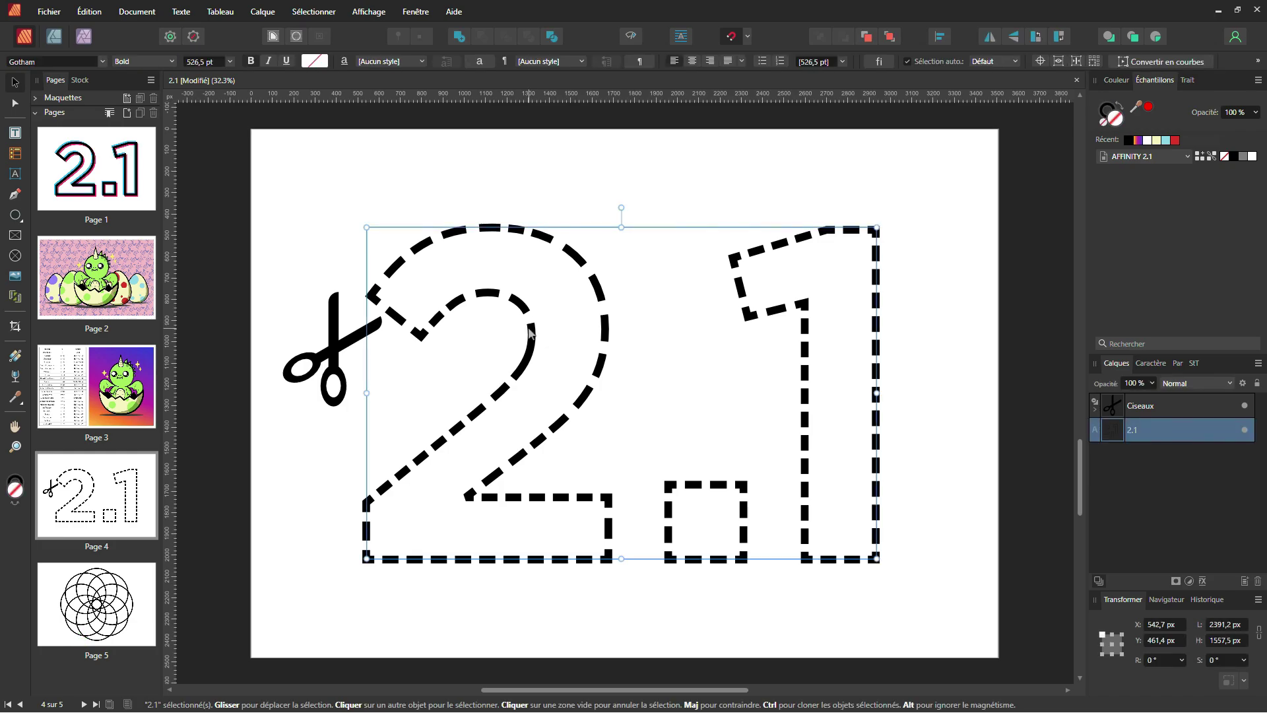
{"action": "left_click", "coordinate": [1188, 80]}
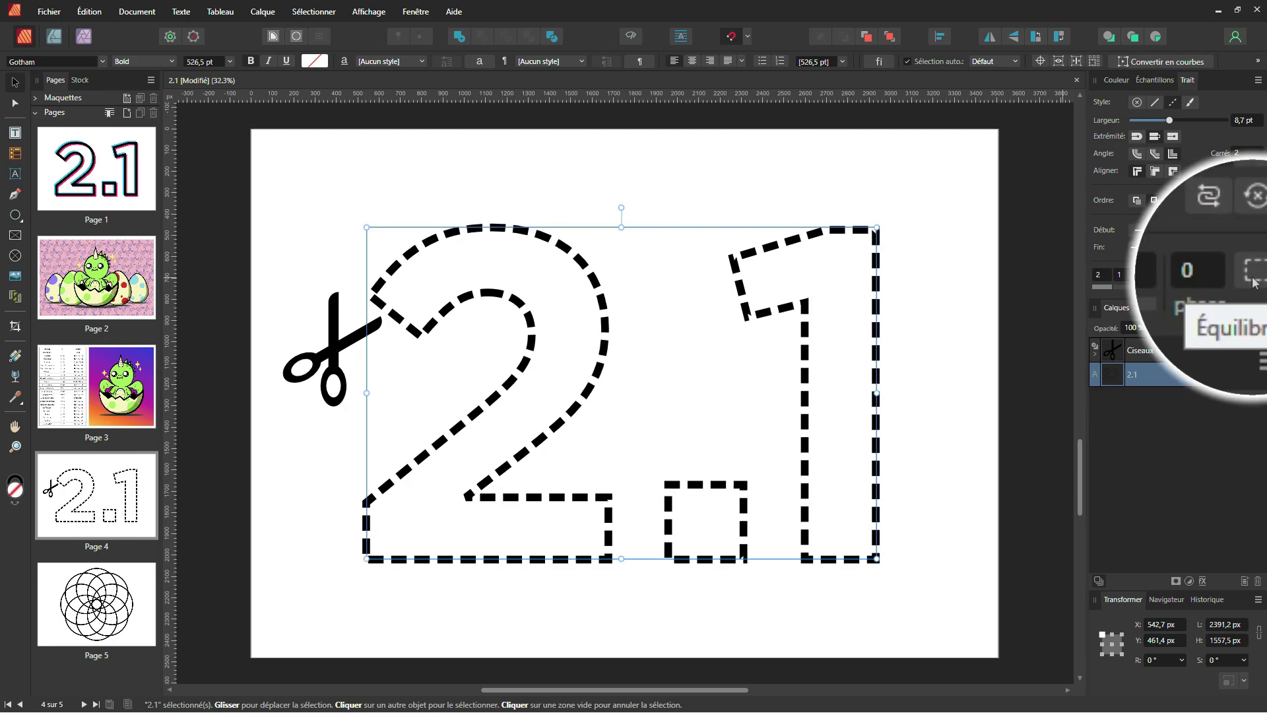
Inspect the dashed corners of the 2.1 outline up close and balance its dash pattern.
{"action": "scroll", "coordinate": [758, 280], "scroll_direction": "up", "scroll_amount": 5}
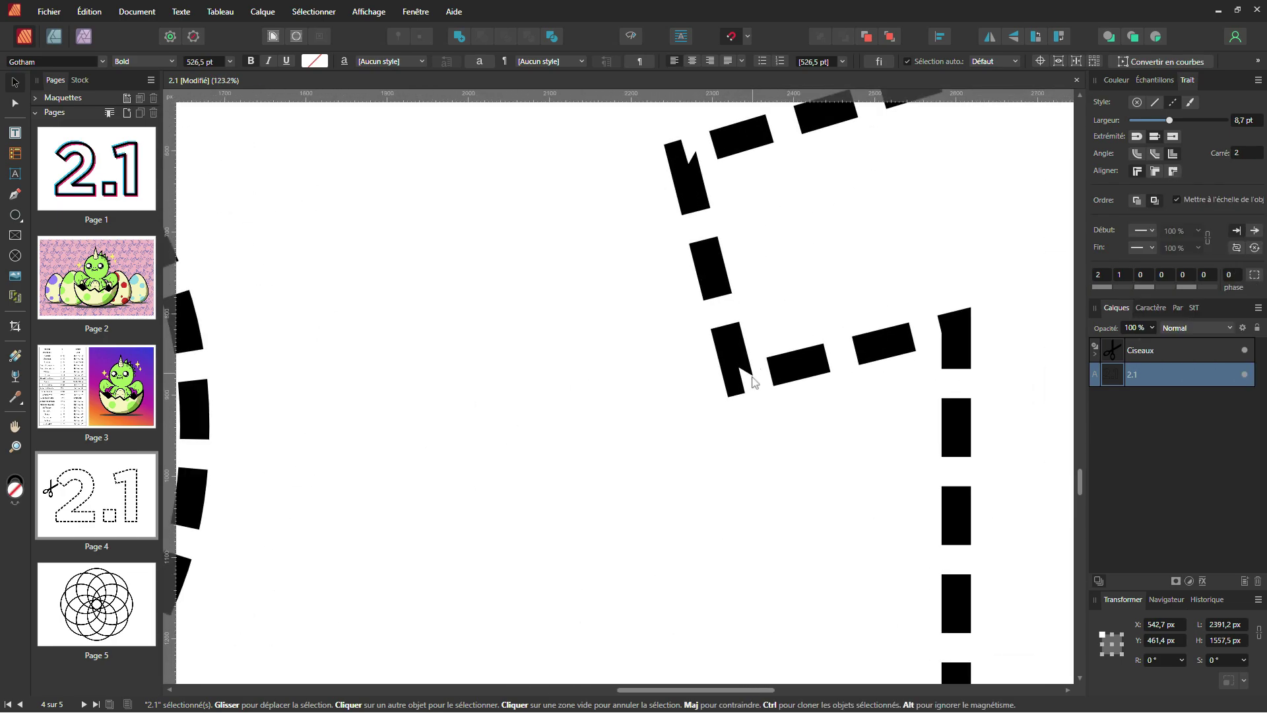
{"action": "scroll", "coordinate": [699, 337], "scroll_direction": "down", "scroll_amount": 3}
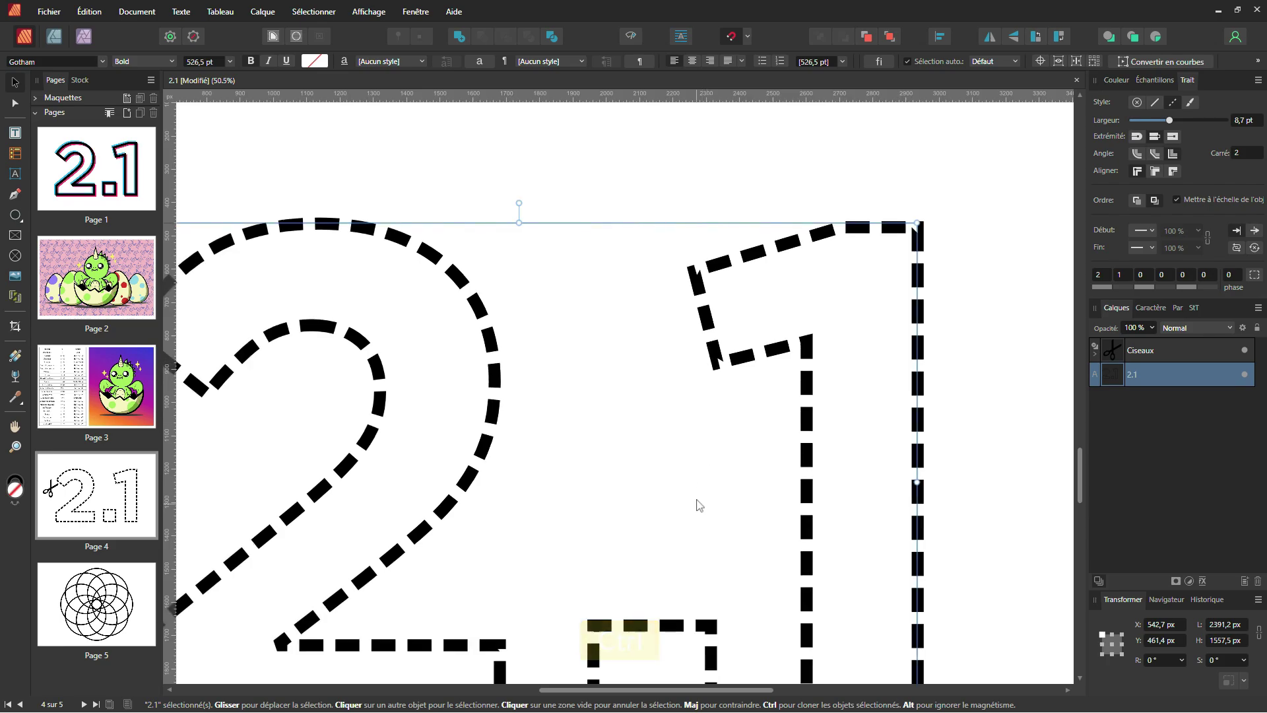
{"action": "scroll", "coordinate": [698, 505], "scroll_direction": "up", "scroll_amount": 3}
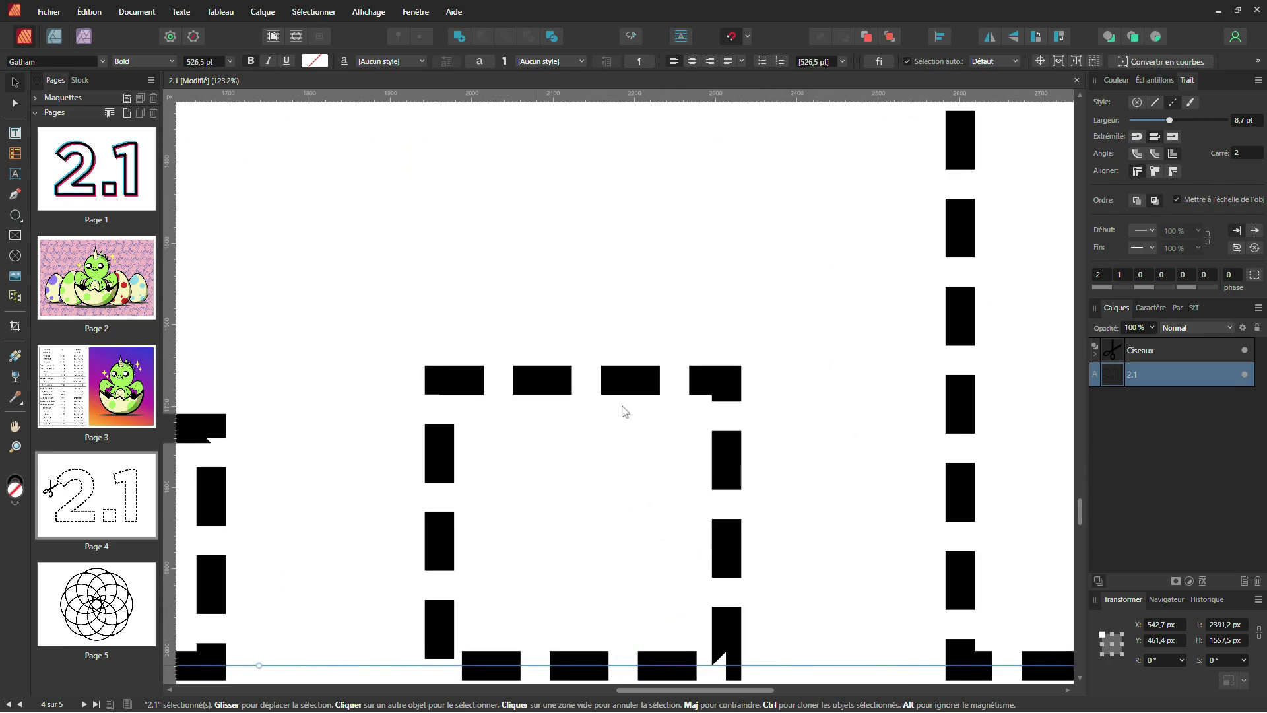
{"action": "scroll", "coordinate": [719, 396], "scroll_direction": "down", "scroll_amount": 2}
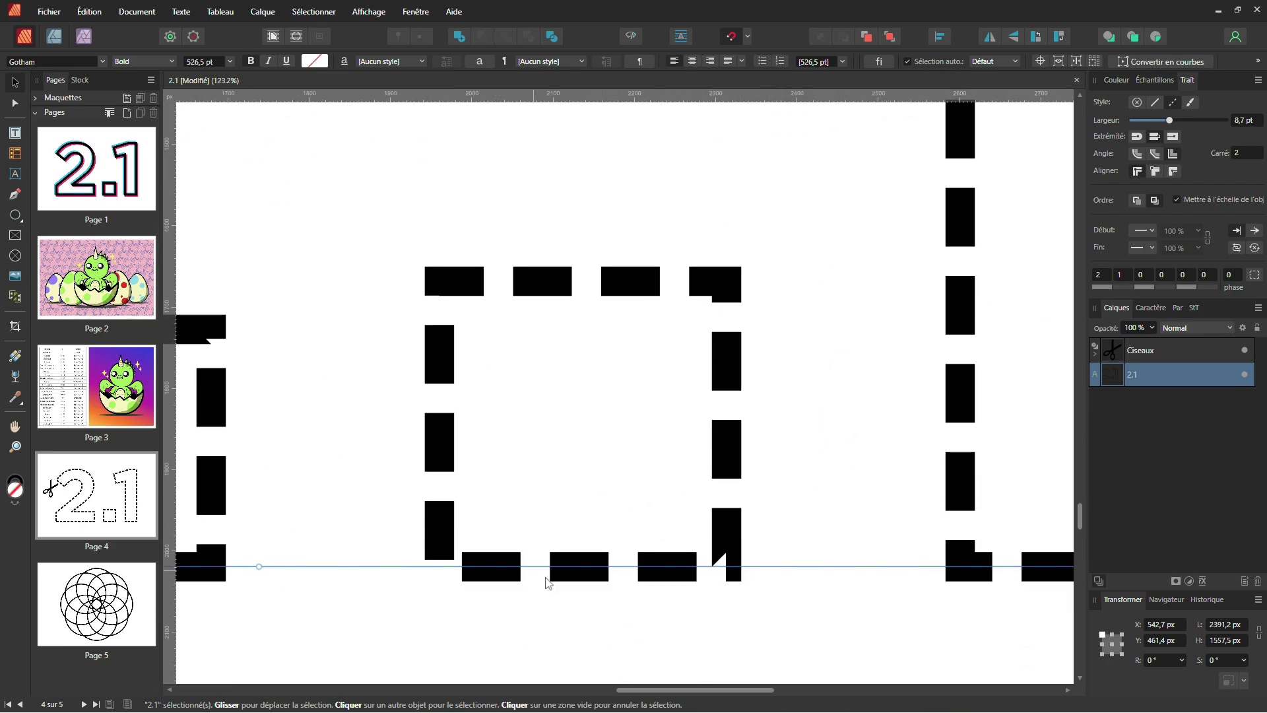
{"action": "key", "text": "ctrl"}
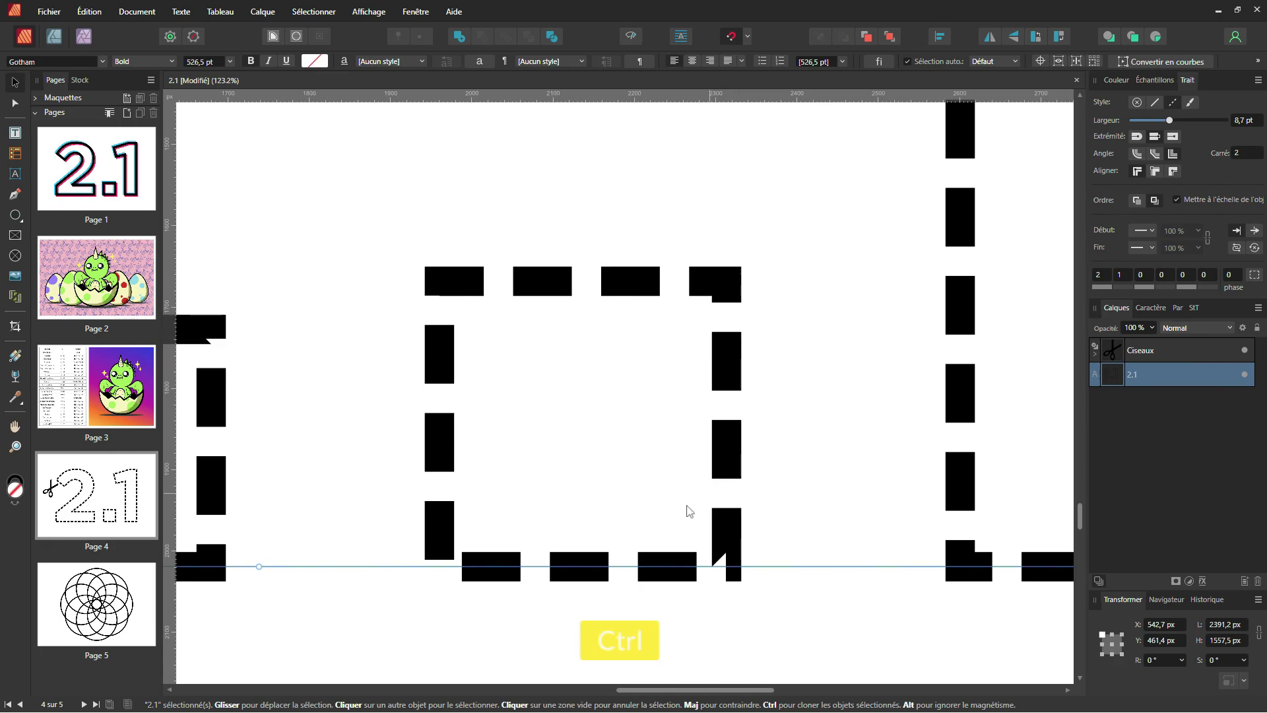
{"action": "left_click", "coordinate": [1253, 276]}
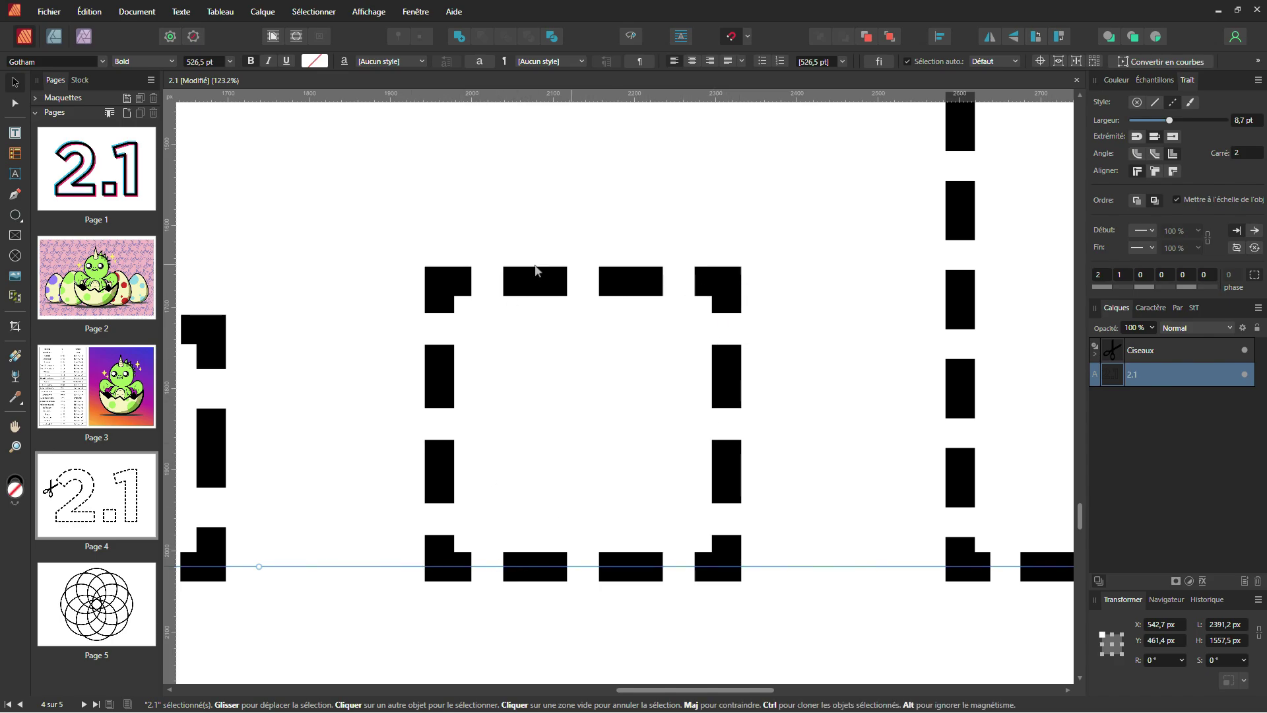
{"action": "scroll", "coordinate": [552, 280], "scroll_direction": "down", "scroll_amount": 10, "text": "ctrl"}
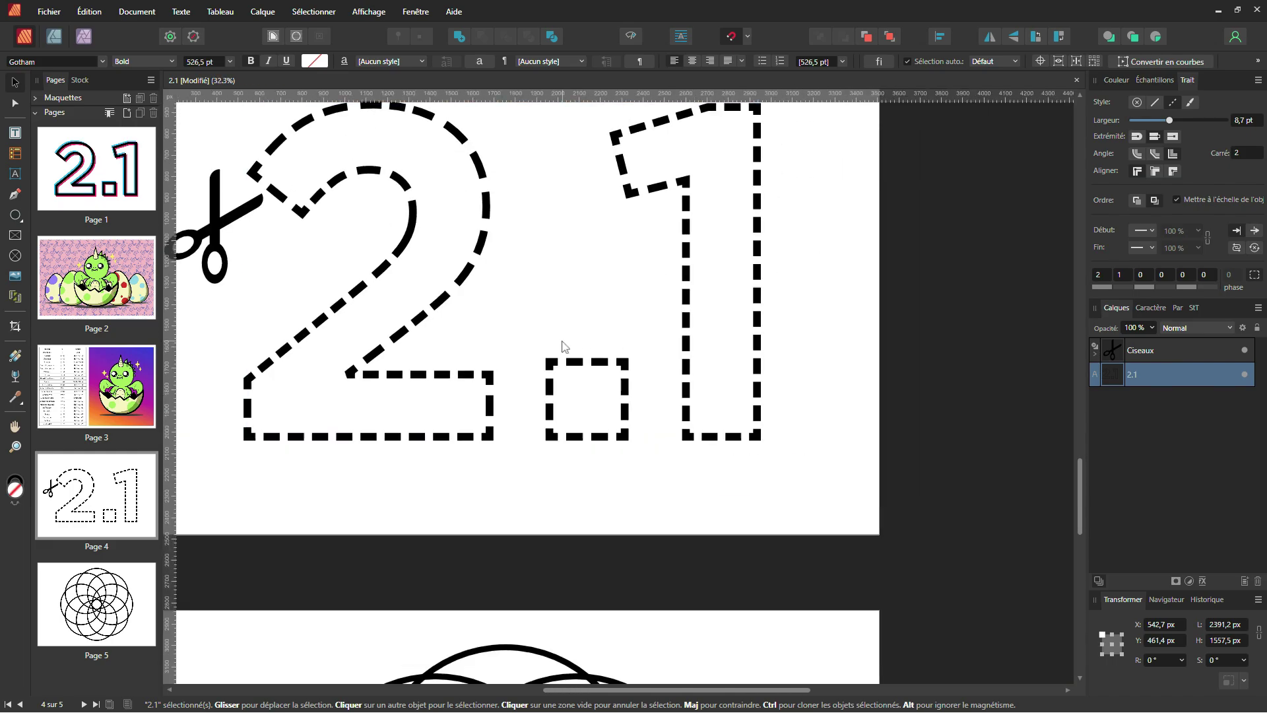
{"action": "scroll", "coordinate": [509, 373], "scroll_direction": "up", "scroll_amount": 2, "text": "ctrl"}
{"action": "scroll", "coordinate": [529, 371], "scroll_direction": "down", "scroll_amount": 2, "text": "ctrl"}
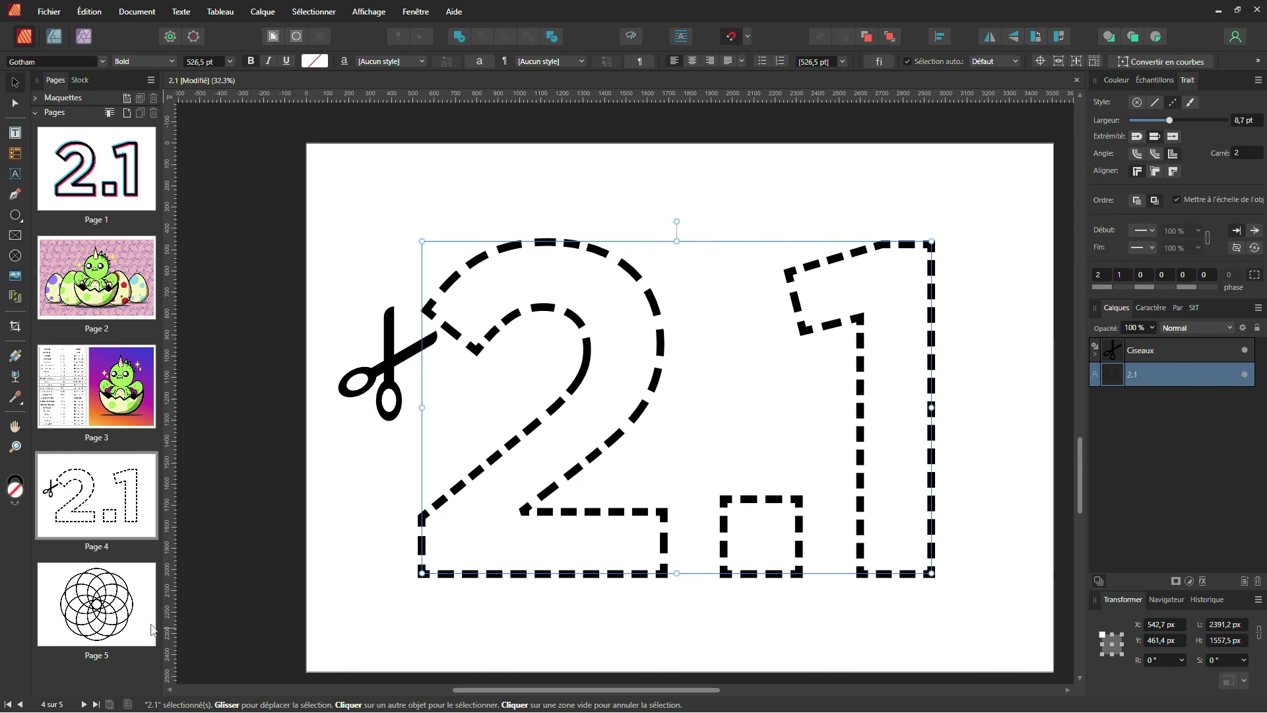
With page 5 open in the Designer persona, customize the tools to add the Vector Flood Fill tool below the existing fill tools.
{"action": "left_click", "coordinate": [146, 629]}
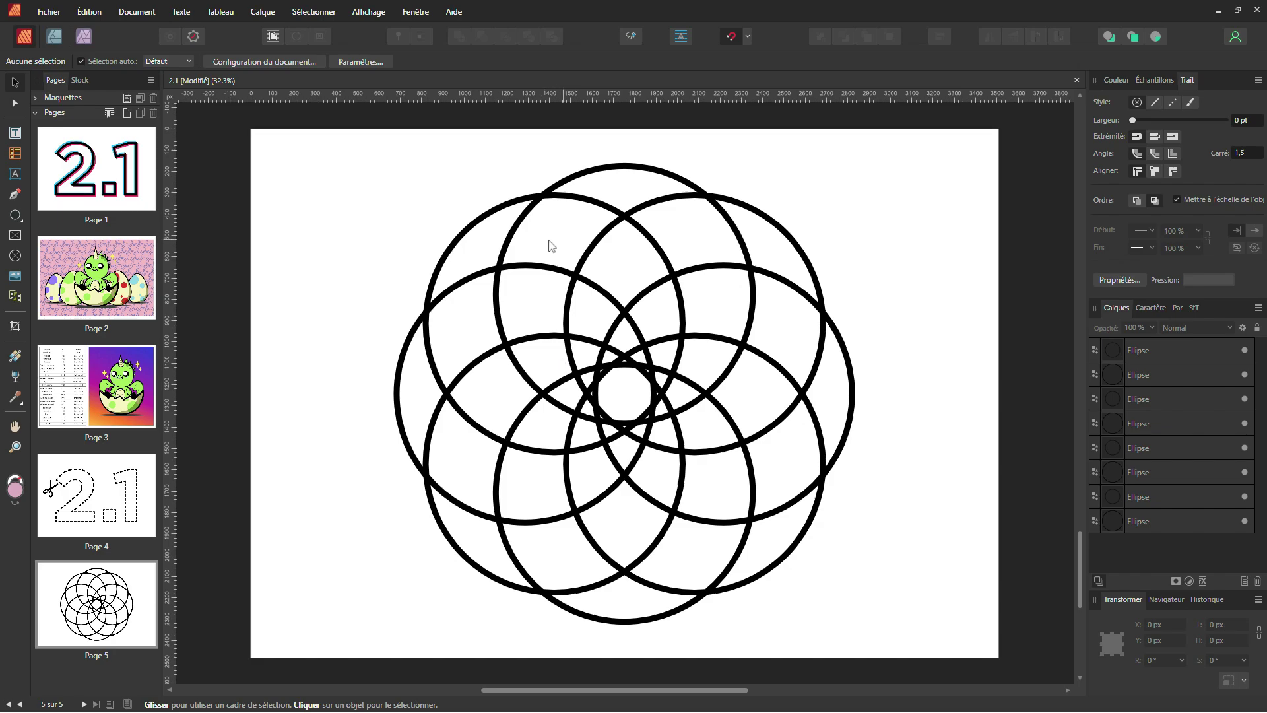
{"action": "left_click", "coordinate": [52, 39]}
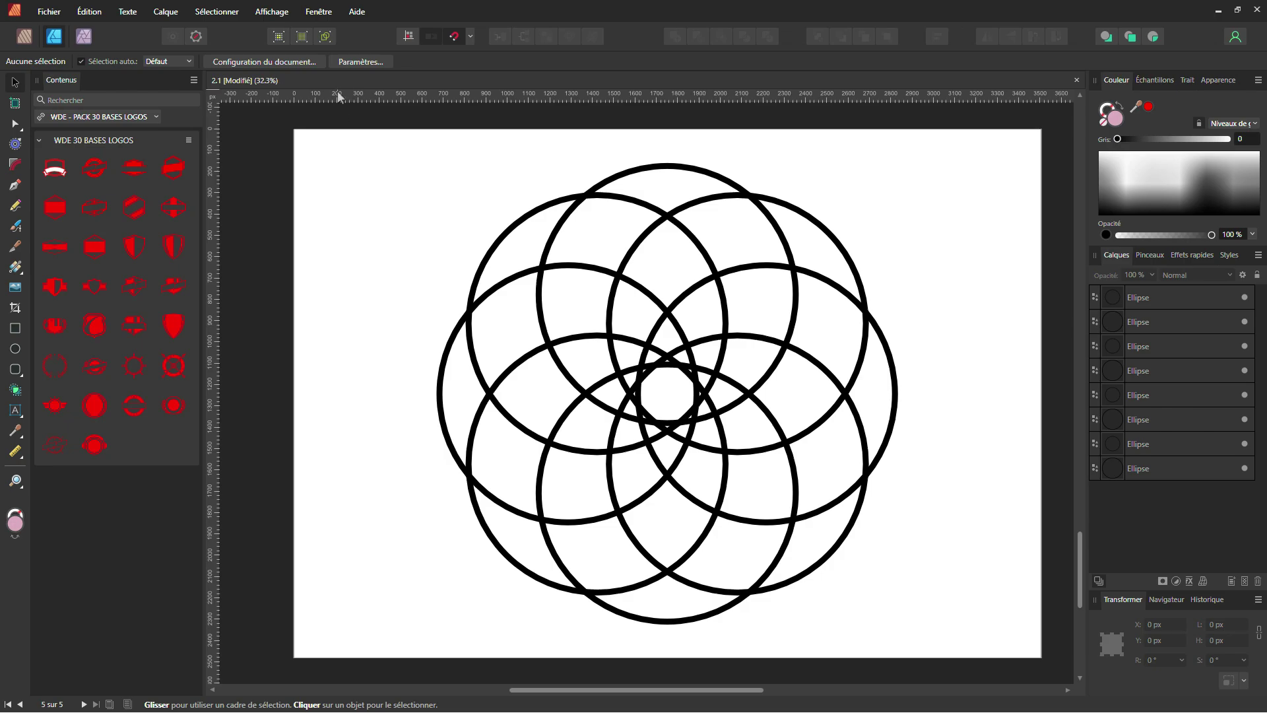
{"action": "left_click", "coordinate": [285, 12]}
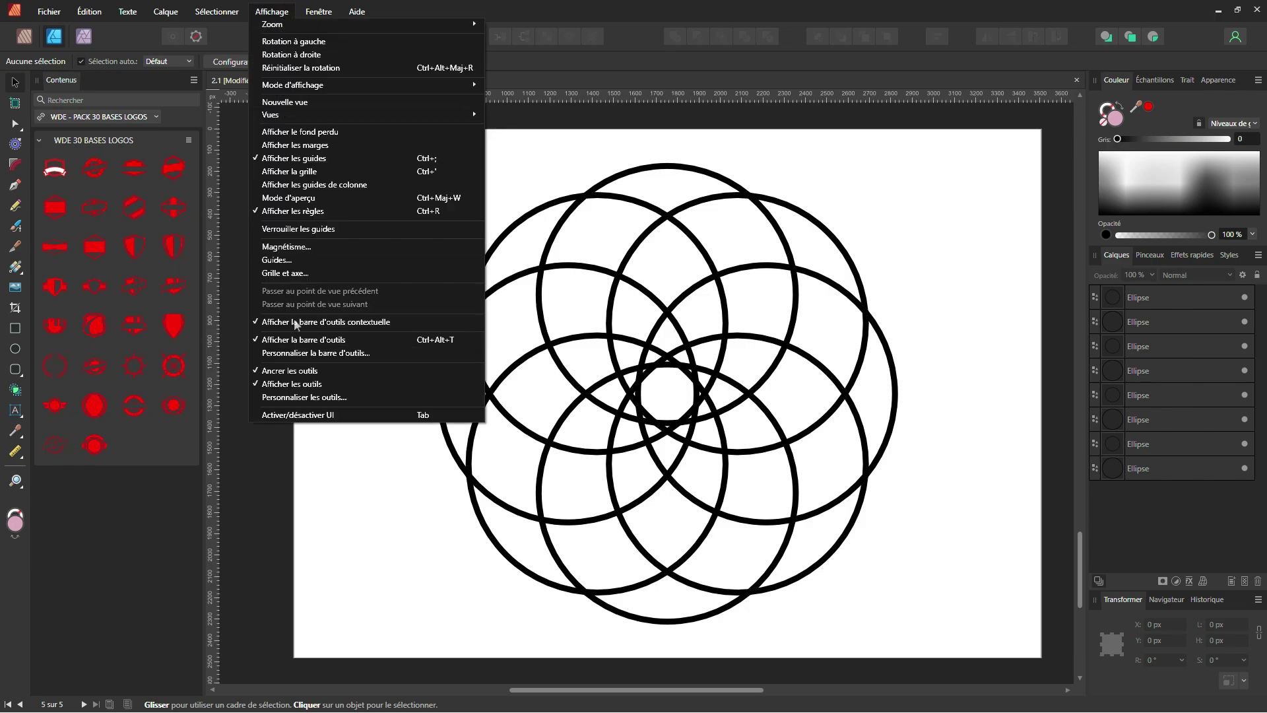
{"action": "left_click", "coordinate": [300, 396]}
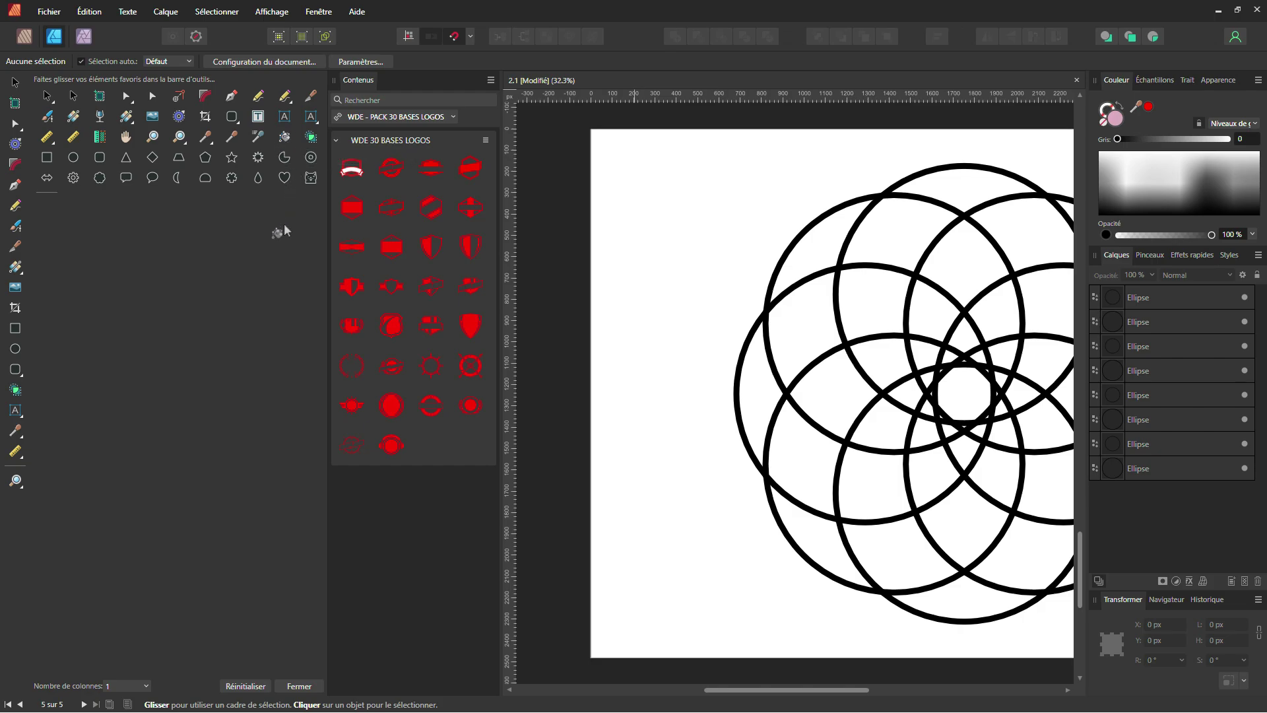
{"action": "mouse_move", "coordinate": [148, 304]}
{"action": "left_mouse_down"}
{"action": "mouse_move", "coordinate": [2, 301]}
{"action": "mouse_move", "coordinate": [14, 291]}
{"action": "left_mouse_up"}
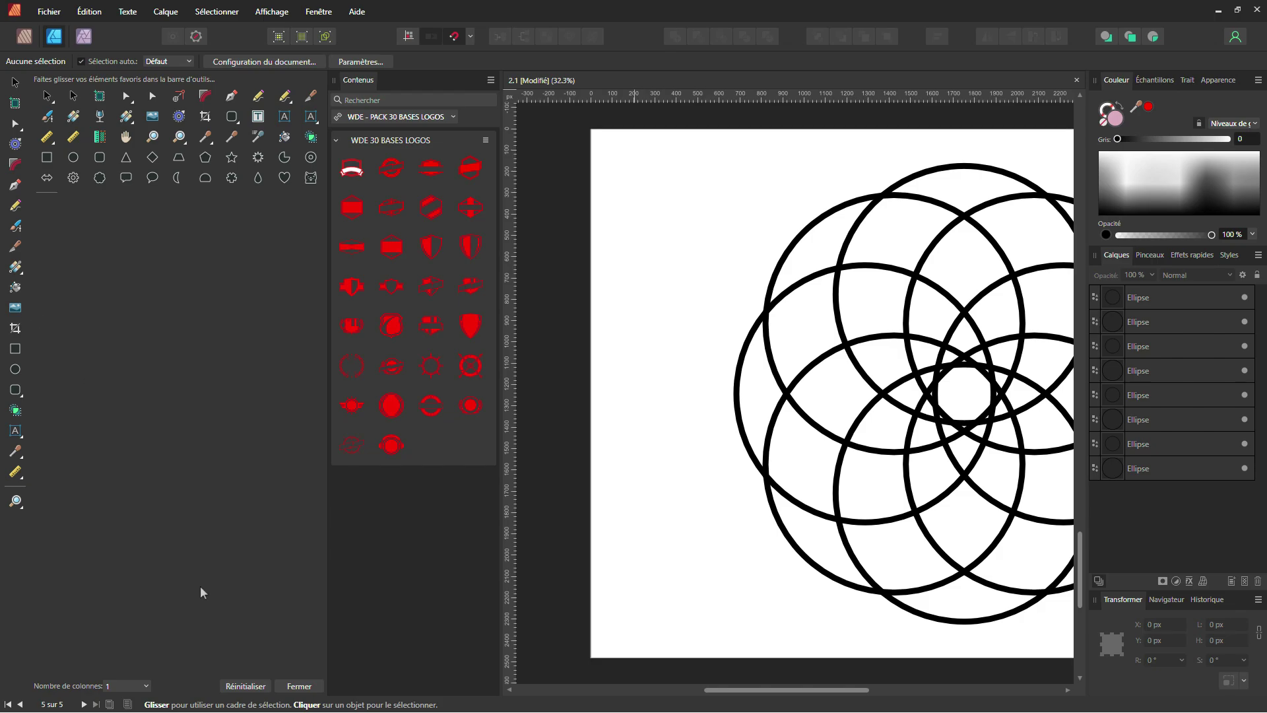
{"action": "left_click", "coordinate": [300, 687]}
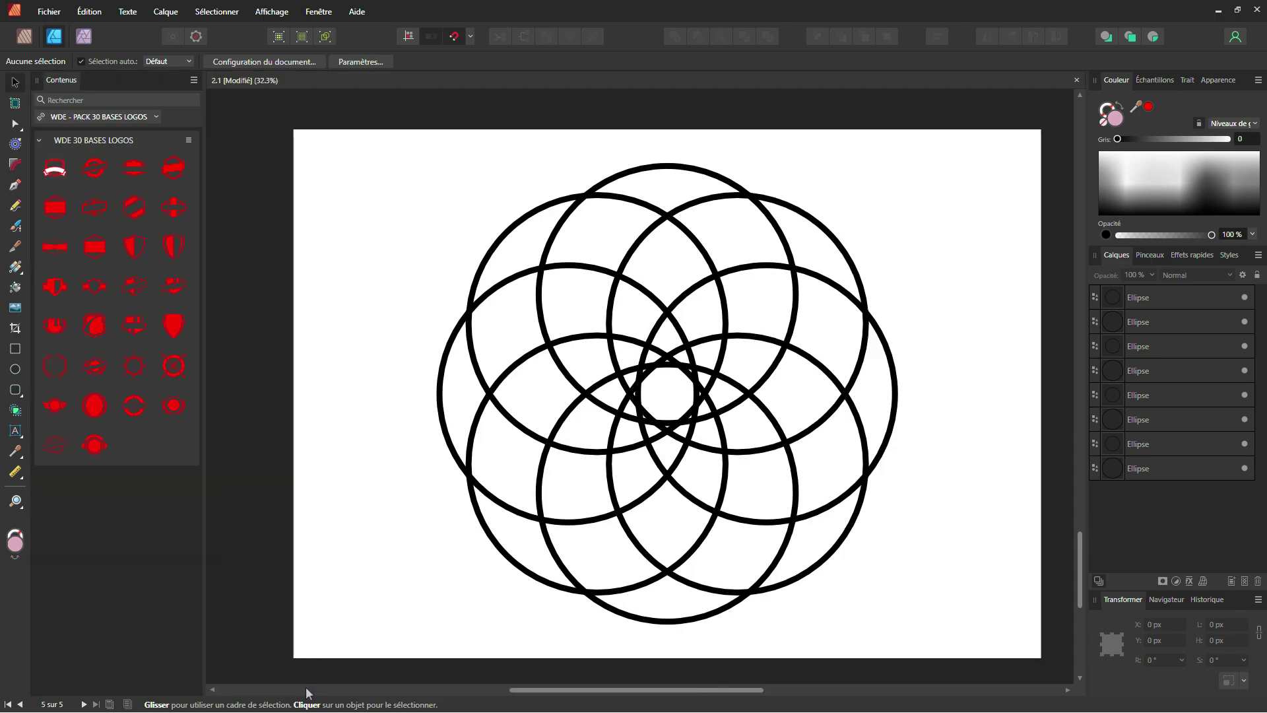
Fill the upper-left overlapping regions and the central octagon of all the selected ellipses with light blue using Vector Flood Fill.
{"action": "left_click", "coordinate": [16, 287]}
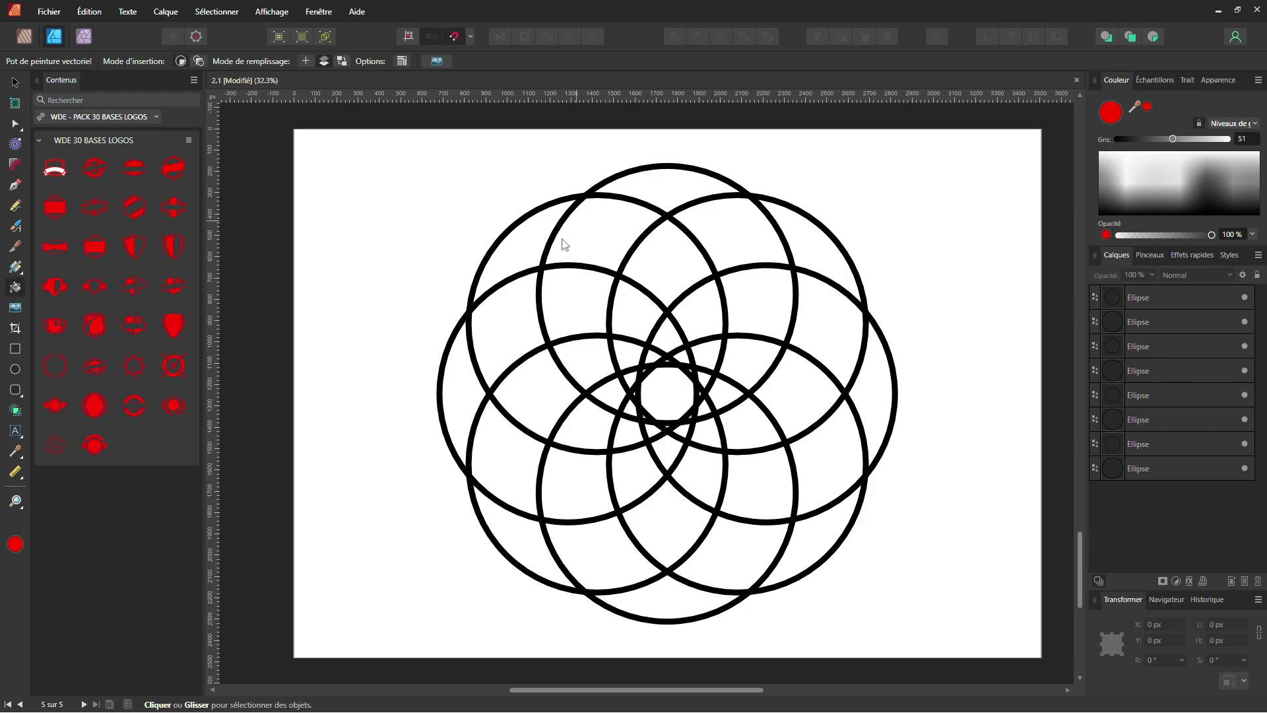
{"action": "left_click", "coordinate": [1157, 81]}
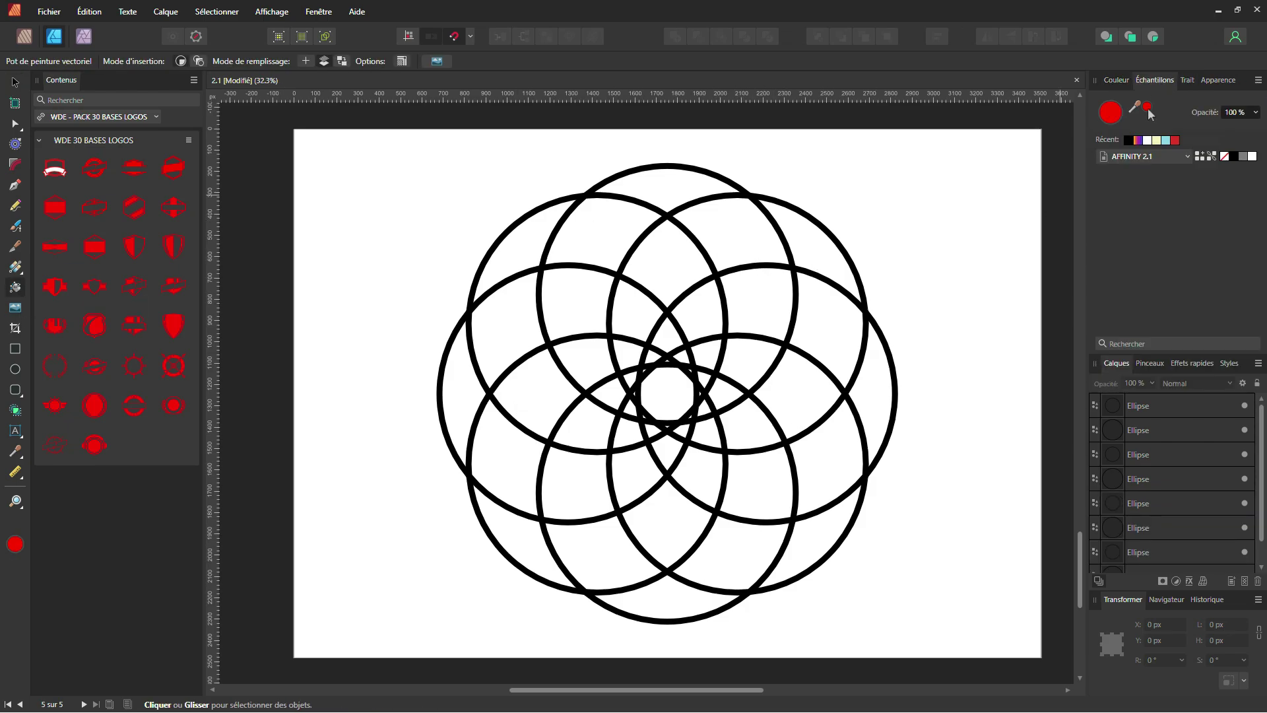
{"action": "left_click", "coordinate": [1167, 140]}
{"action": "key", "text": "ctrl"}
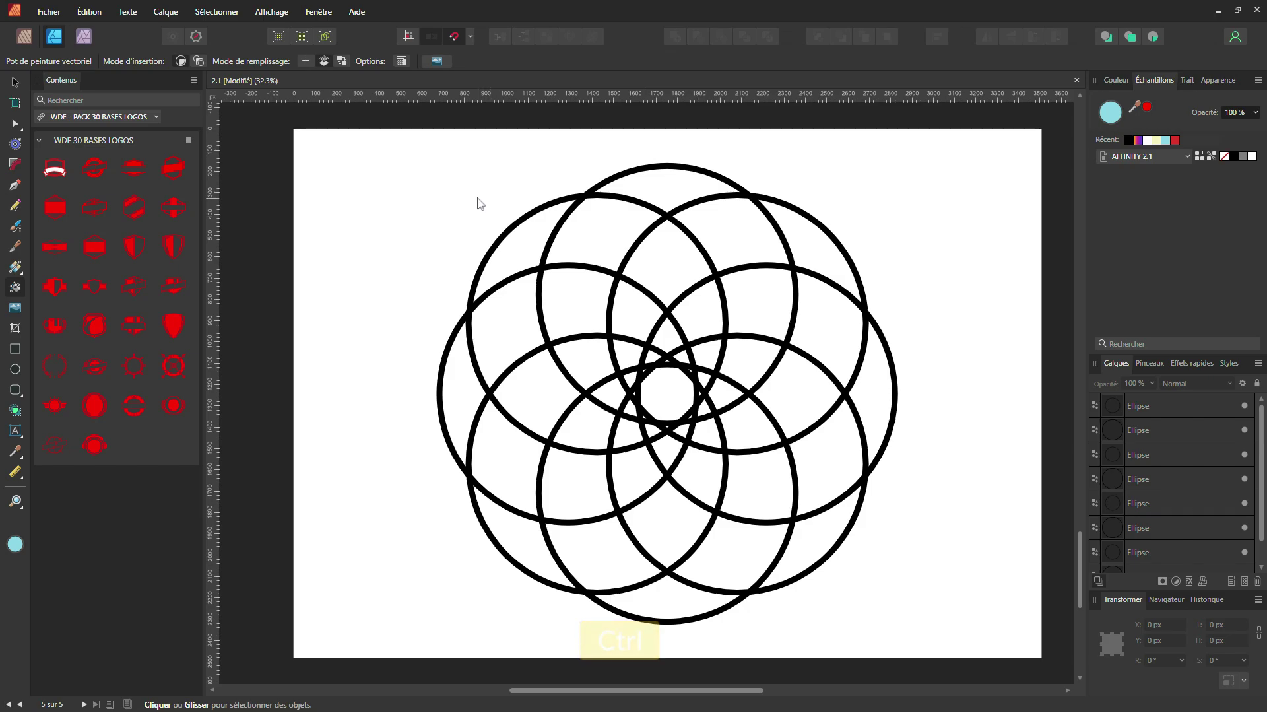
{"action": "key", "text": "ctrl+a"}
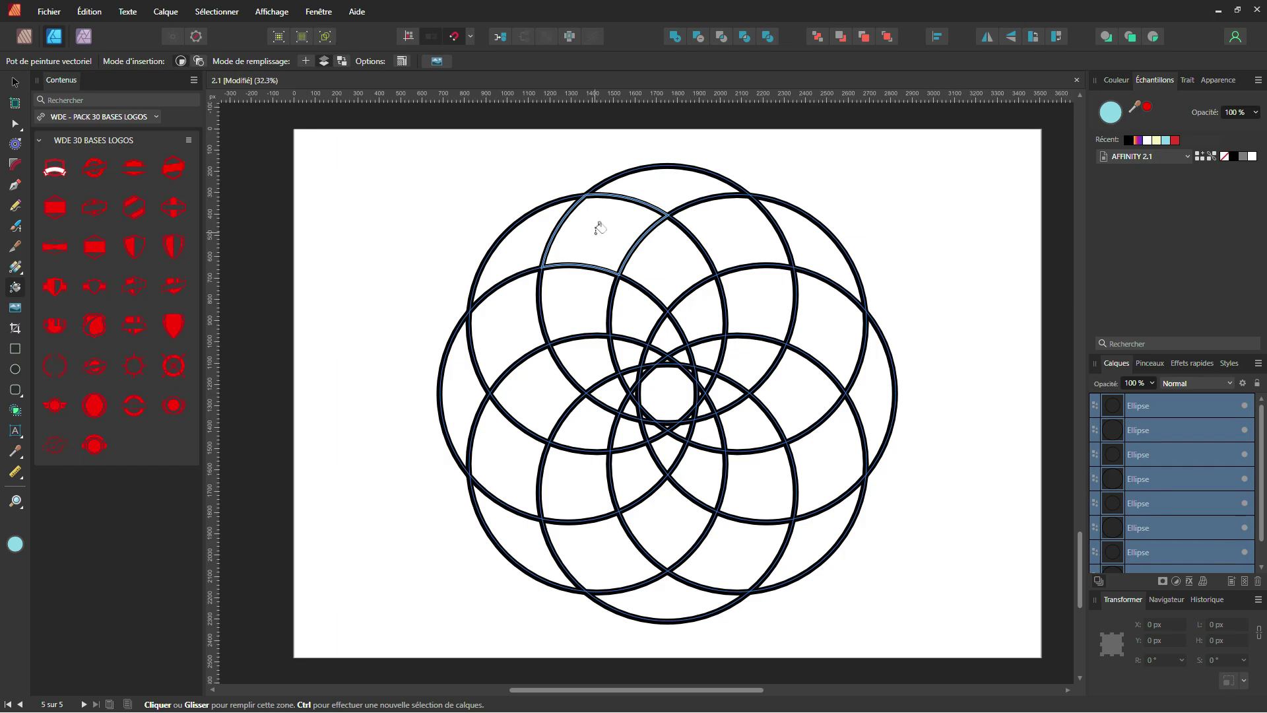
{"action": "mouse_move", "coordinate": [599, 228]}
{"action": "left_mouse_down"}
{"action": "mouse_move", "coordinate": [668, 257]}
{"action": "mouse_move", "coordinate": [709, 305]}
{"action": "mouse_move", "coordinate": [697, 393]}
{"action": "mouse_move", "coordinate": [656, 402]}
{"action": "mouse_move", "coordinate": [602, 389]}
{"action": "mouse_move", "coordinate": [574, 357]}
{"action": "mouse_move", "coordinate": [562, 307]}
{"action": "left_mouse_up"}
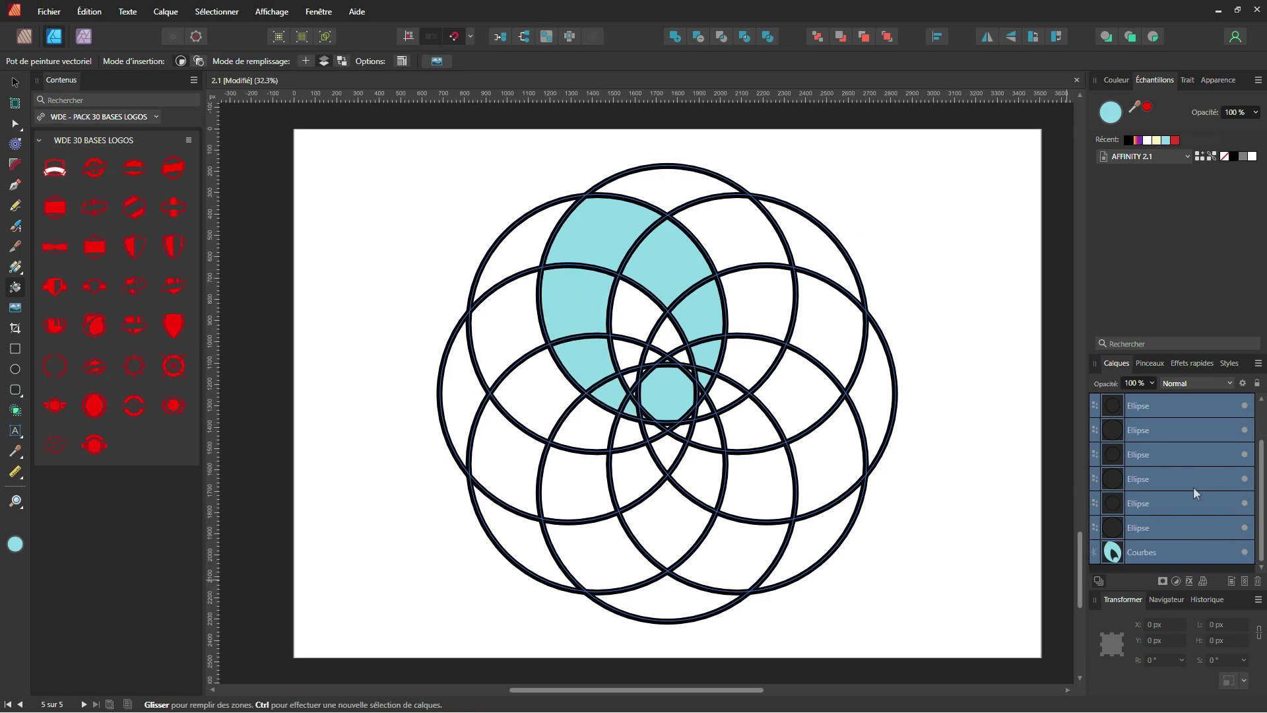
Move the light-blue filled shape out to the right of the ellipses, undo the move and deselect it.
{"action": "left_click", "coordinate": [1168, 553]}
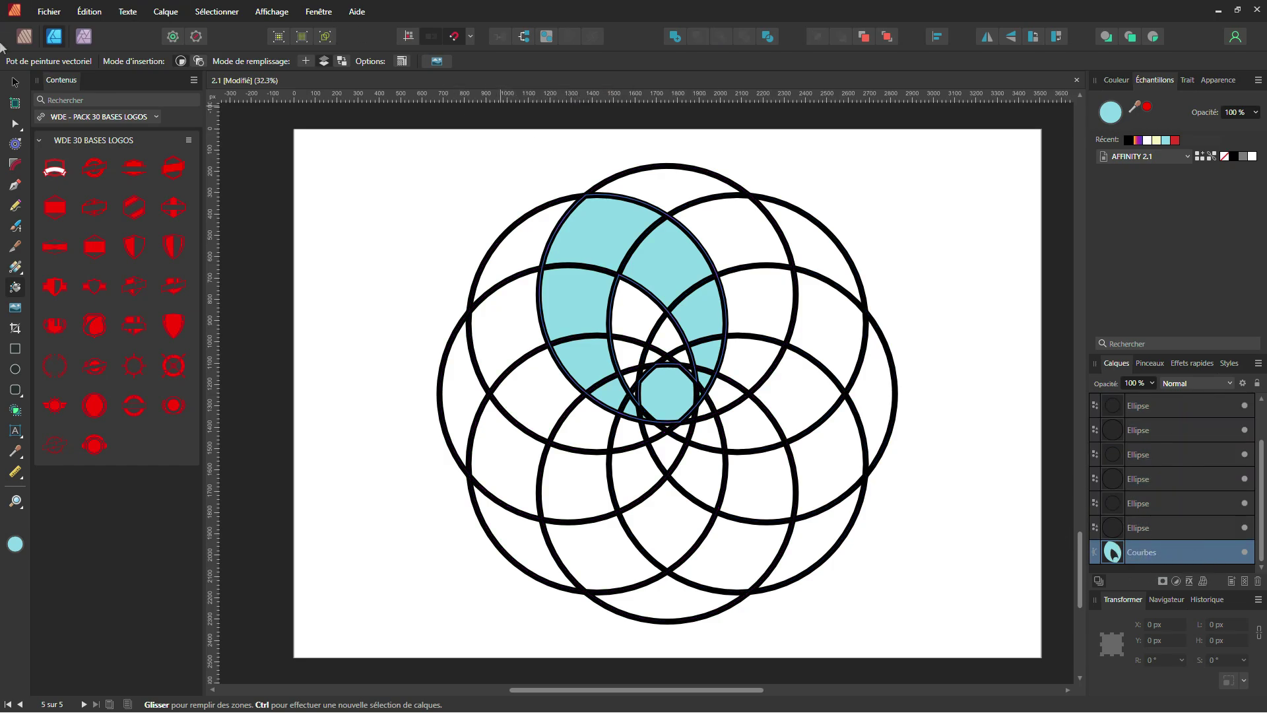
{"action": "left_click", "coordinate": [16, 88]}
{"action": "left_click_drag", "start_coordinate": [656, 235], "coordinate": [942, 238]}
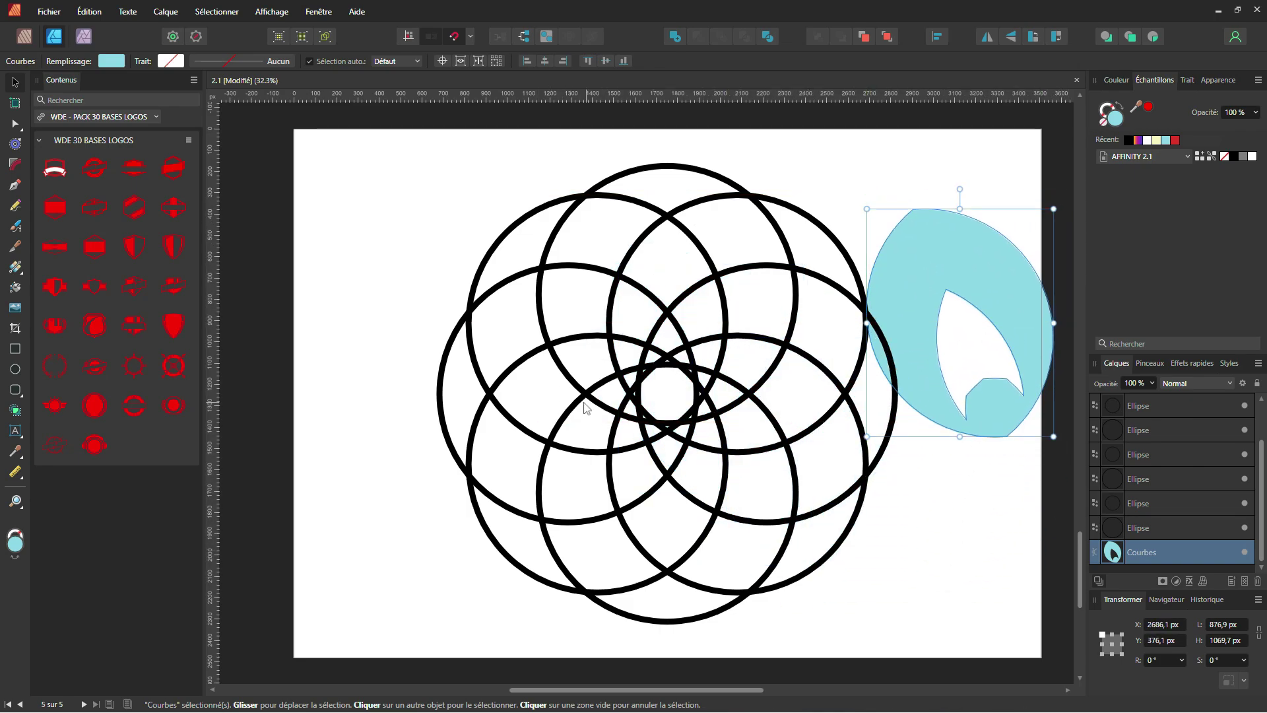
{"action": "key", "text": "ctrl+z"}
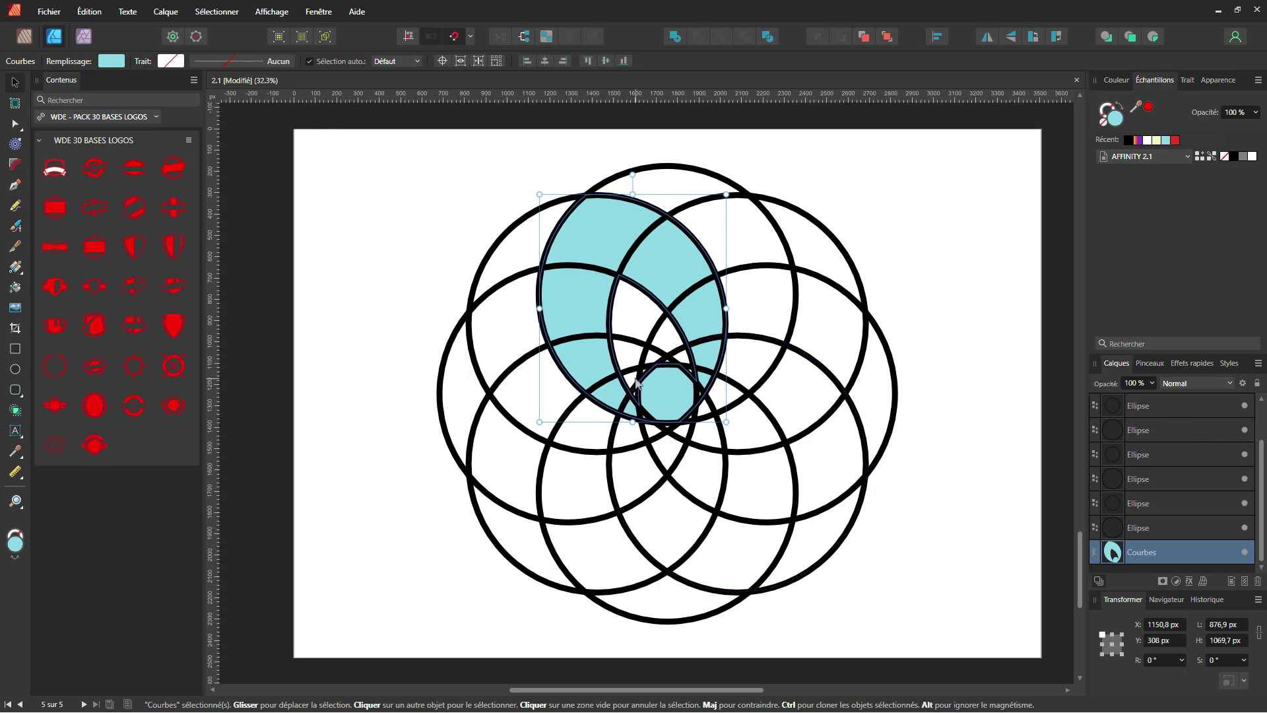
{"action": "left_click", "coordinate": [405, 233]}
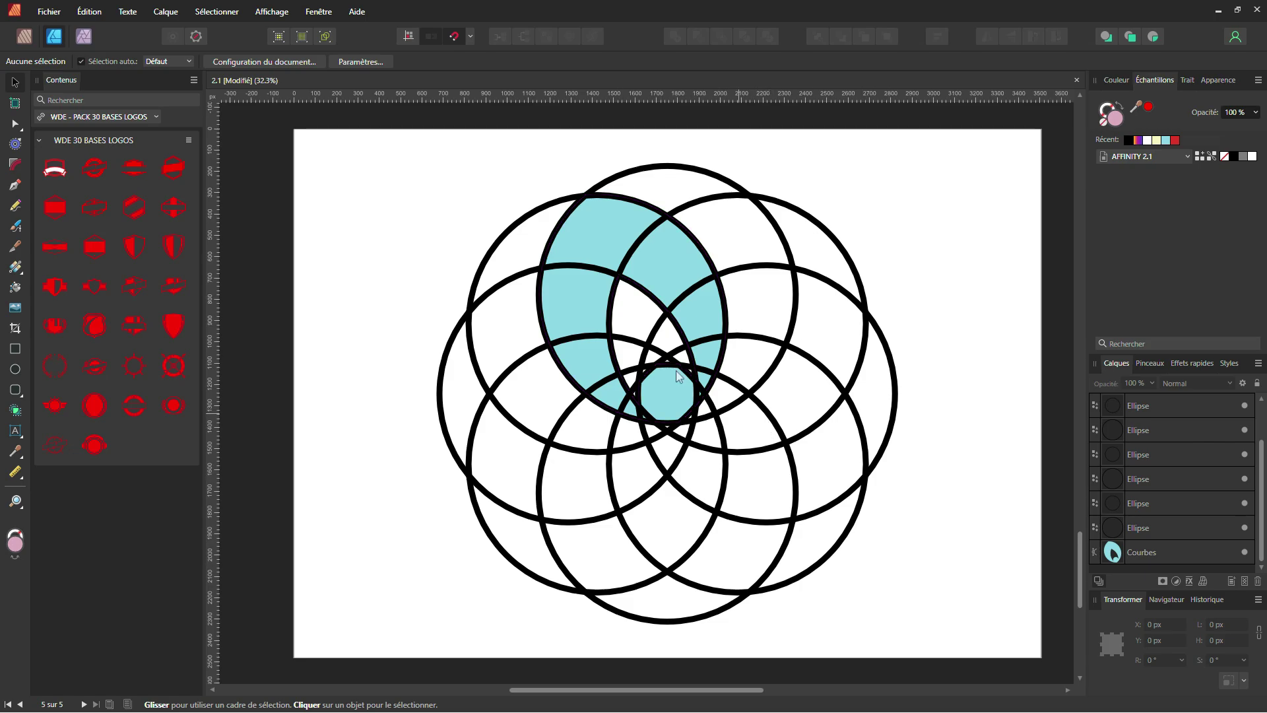
Load MOTIF HANABISHI.png as the bitmap fill for the Vector Flood Fill tool.
{"action": "left_click", "coordinate": [15, 287]}
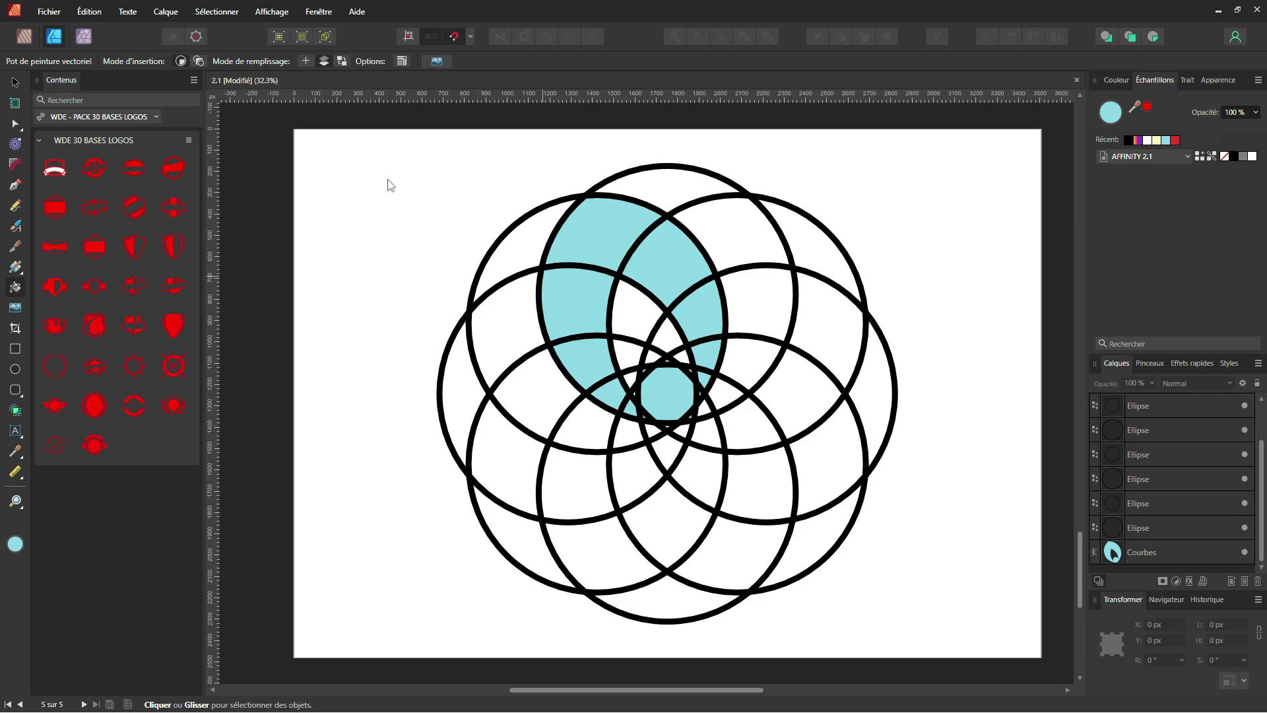
{"action": "left_click", "coordinate": [441, 60]}
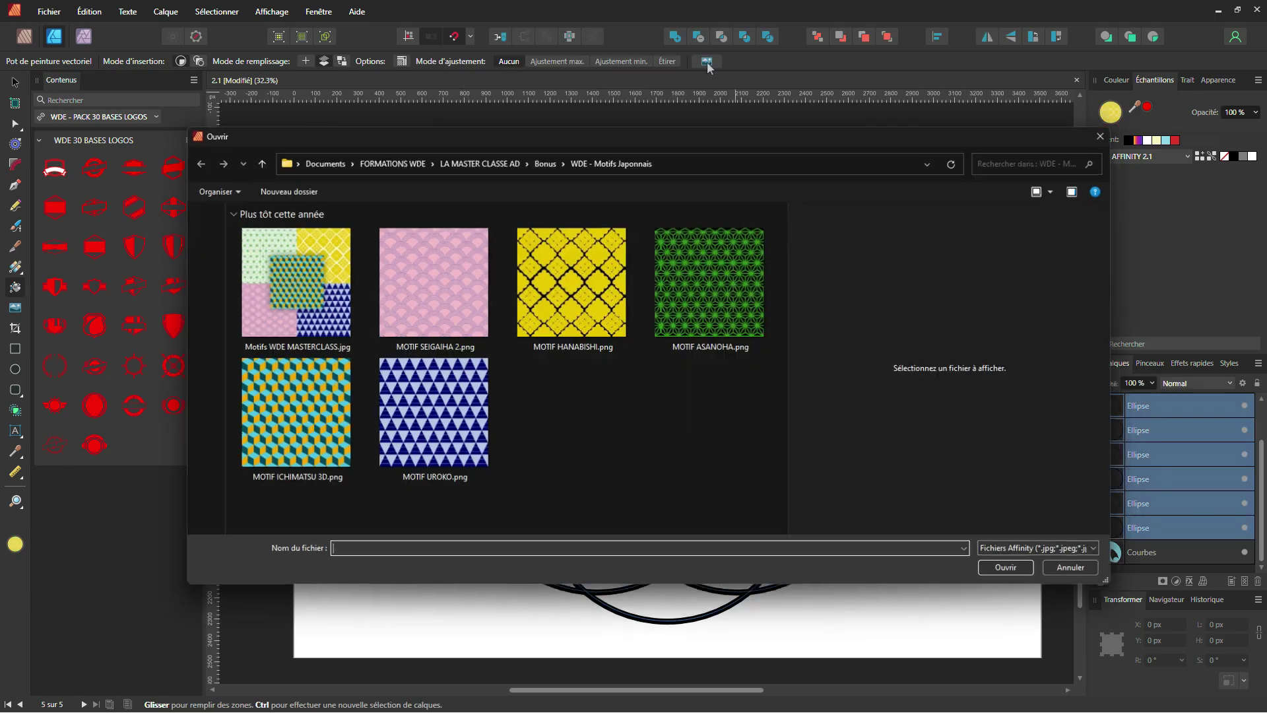
{"action": "left_click", "coordinate": [584, 310]}
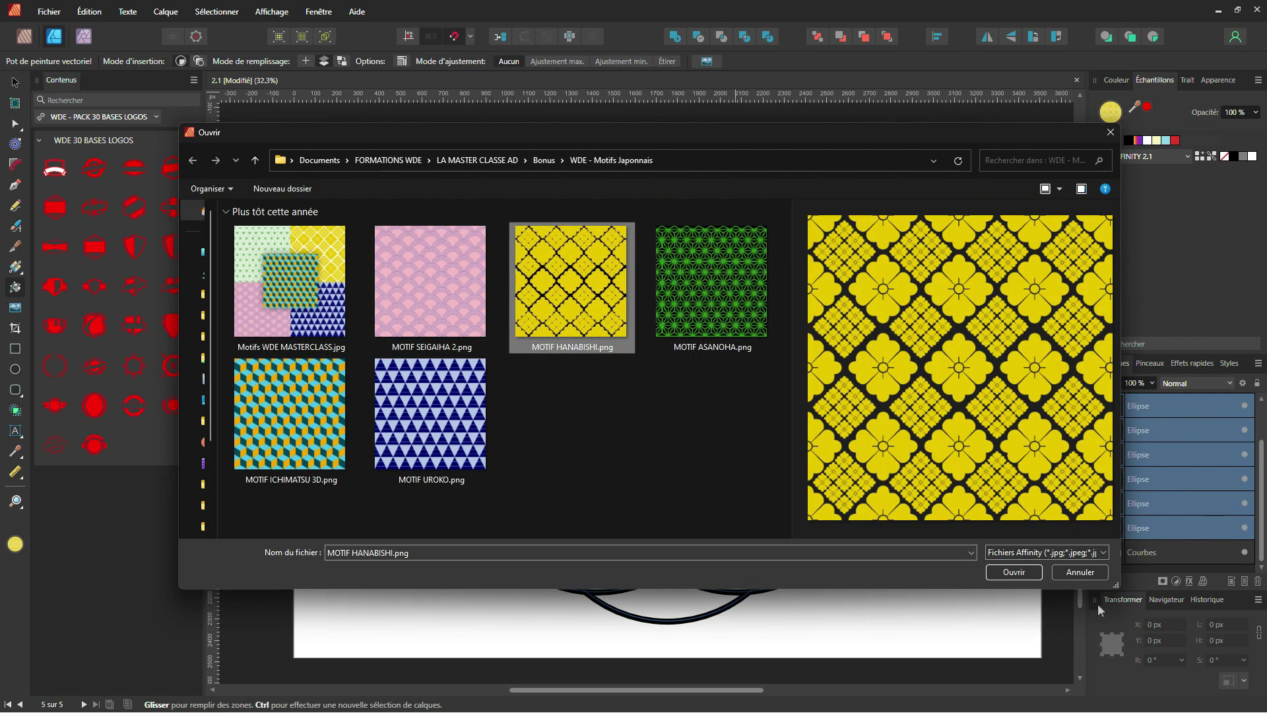
{"action": "left_click", "coordinate": [1014, 572]}
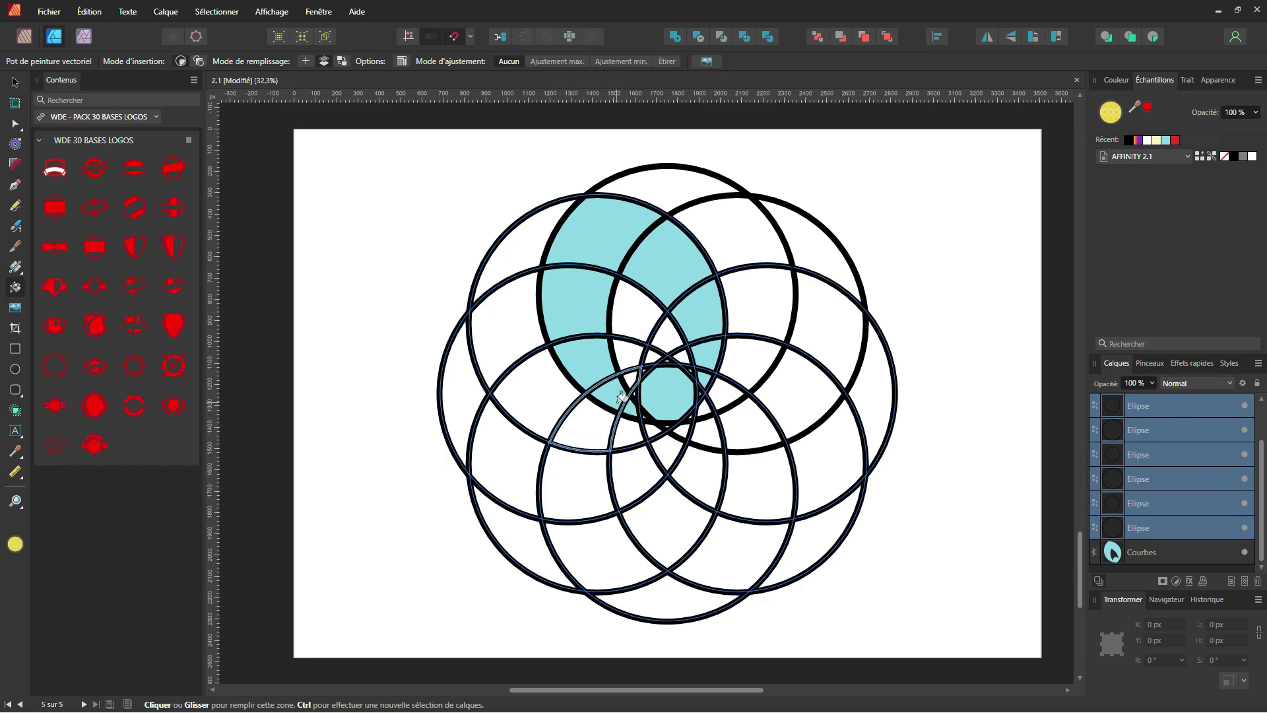
Fill the outer regions of the lowest ellipse with the yellow floral bitmap using Vector Flood Fill, and move the filled shape up and right.
{"action": "mouse_move", "coordinate": [632, 383]}
{"action": "left_mouse_down"}
{"action": "mouse_move", "coordinate": [594, 482]}
{"action": "mouse_move", "coordinate": [627, 566]}
{"action": "mouse_move", "coordinate": [667, 576]}
{"action": "mouse_move", "coordinate": [730, 558]}
{"action": "mouse_move", "coordinate": [744, 515]}
{"action": "mouse_move", "coordinate": [748, 444]}
{"action": "mouse_move", "coordinate": [707, 373]}
{"action": "left_mouse_up"}
{"action": "scroll", "coordinate": [1188, 501], "scroll_direction": "down", "scroll_amount": 1}
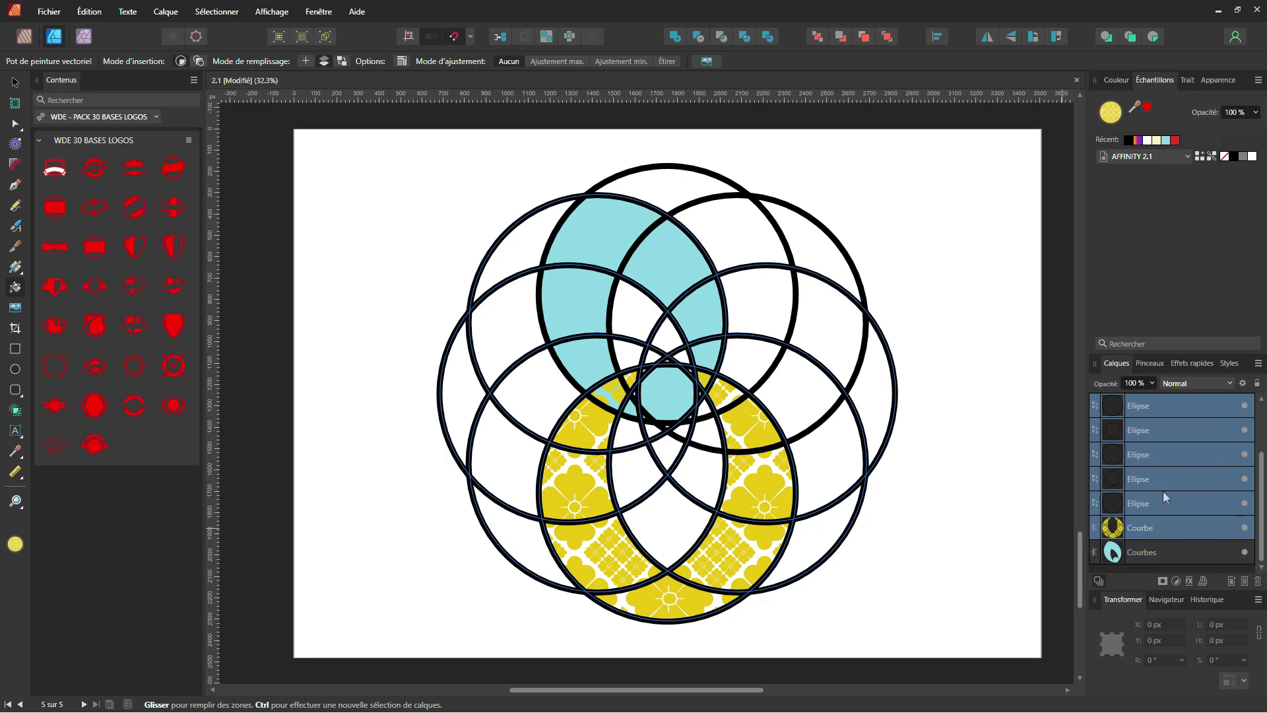
{"action": "left_click", "coordinate": [1149, 528]}
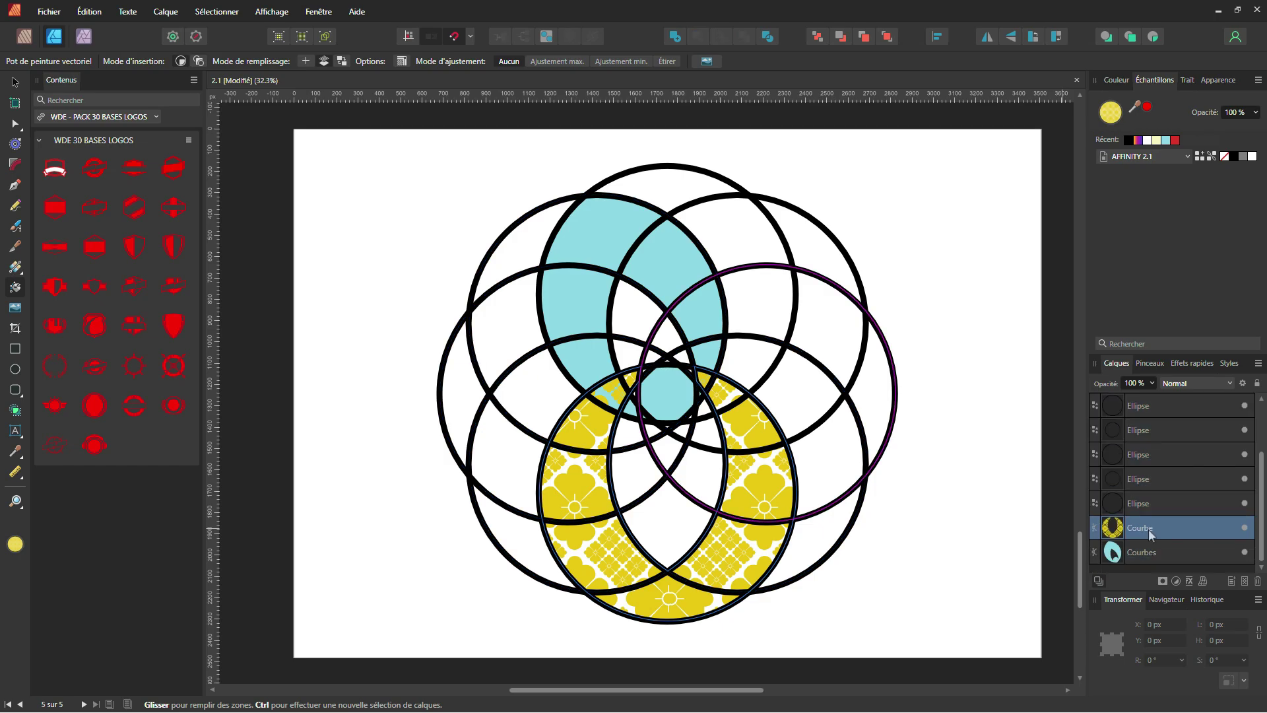
{"action": "left_click", "coordinate": [14, 82]}
{"action": "left_click_drag", "start_coordinate": [732, 538], "coordinate": [1002, 382]}
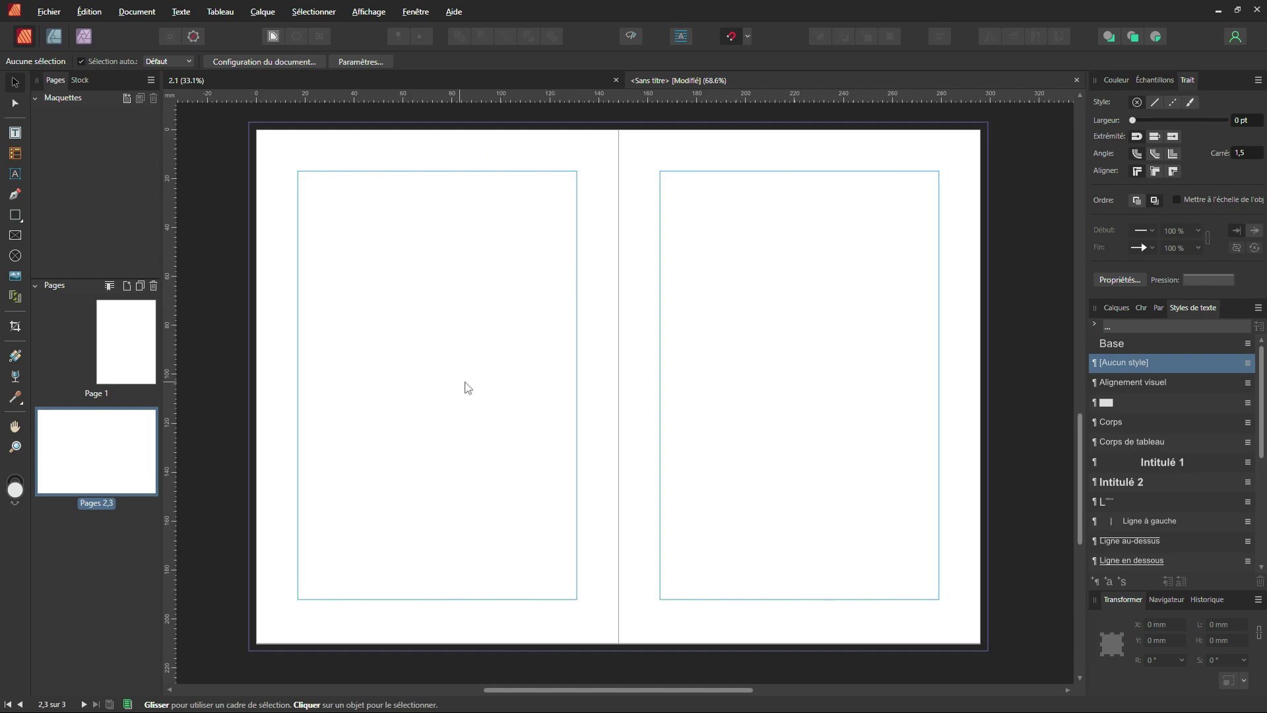
In the untitled spread, draw a text frame about 114 × 136 mm across the left page's margins and fill it with placeholder text.
{"action": "left_click", "coordinate": [14, 133]}
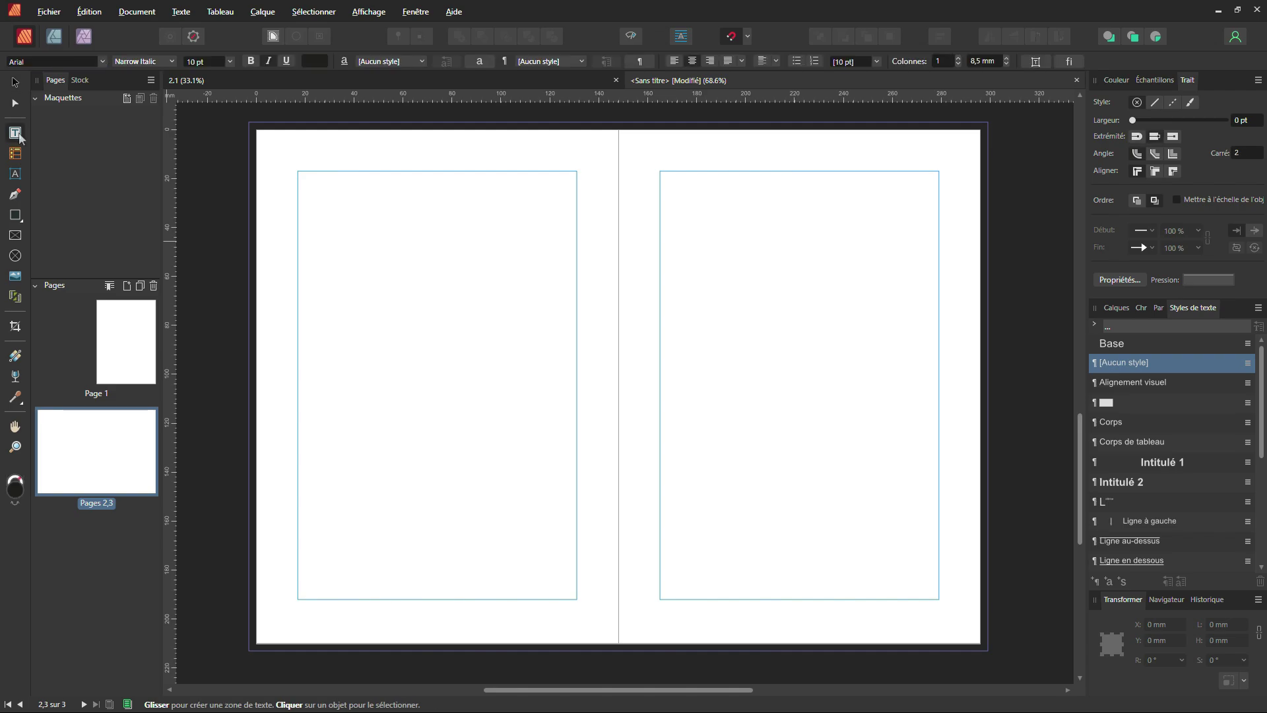
{"action": "left_click_drag", "start_coordinate": [299, 204], "coordinate": [576, 536]}
{"action": "right_click", "coordinate": [449, 418]}
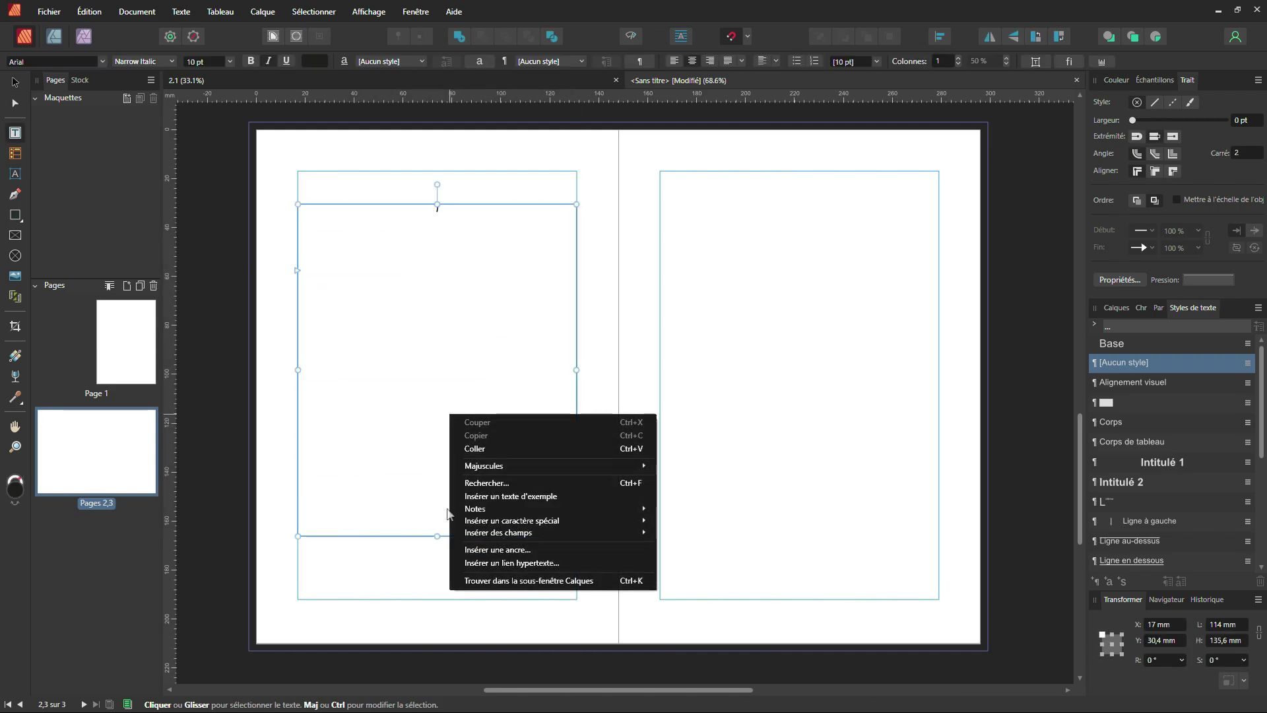
{"action": "mouse_move", "coordinate": [479, 531]}
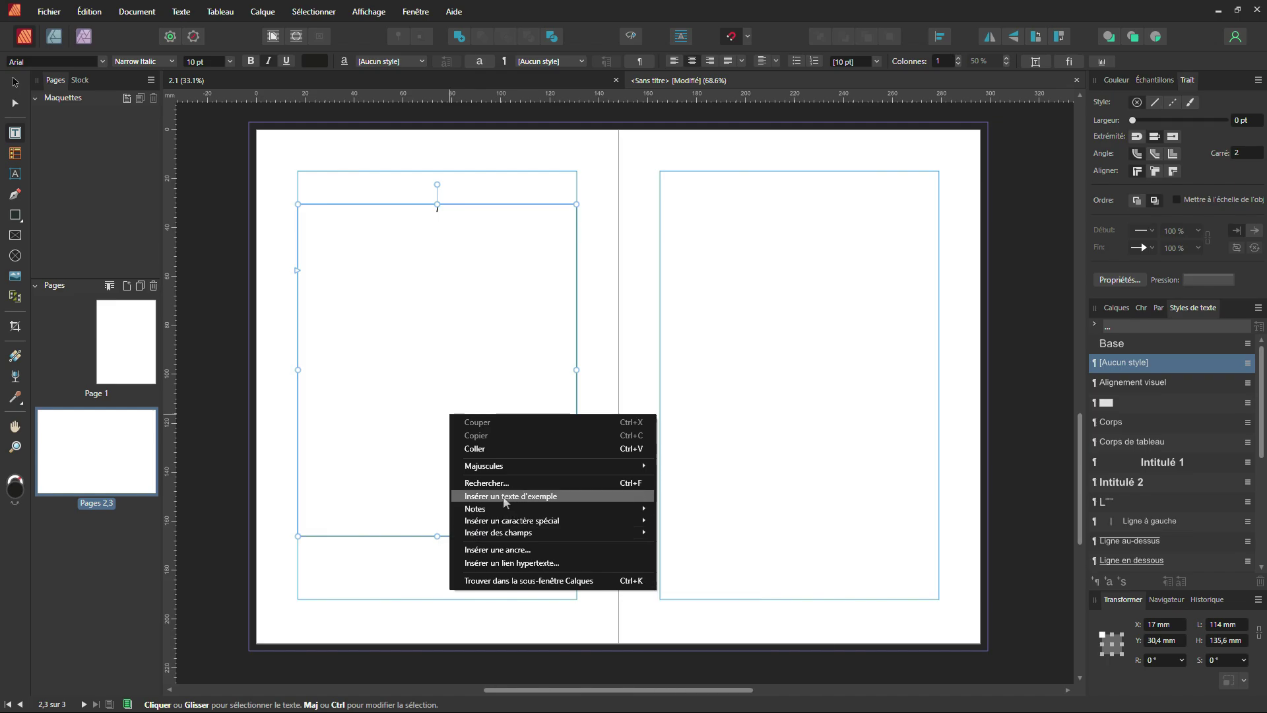
{"action": "left_click", "coordinate": [506, 498]}
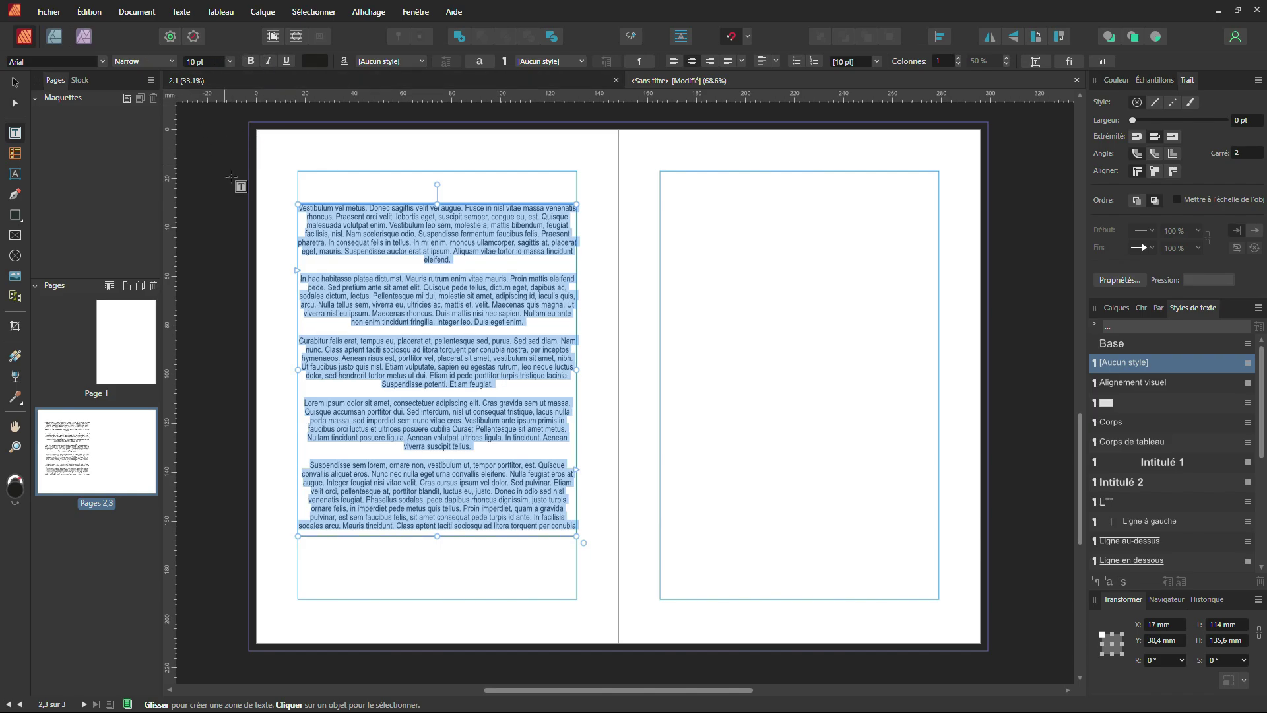
Insert blank lines above the first paragraph and add the left-aligned heading "Créer des en-tête" at the start of the frame.
{"action": "left_click", "coordinate": [309, 215]}
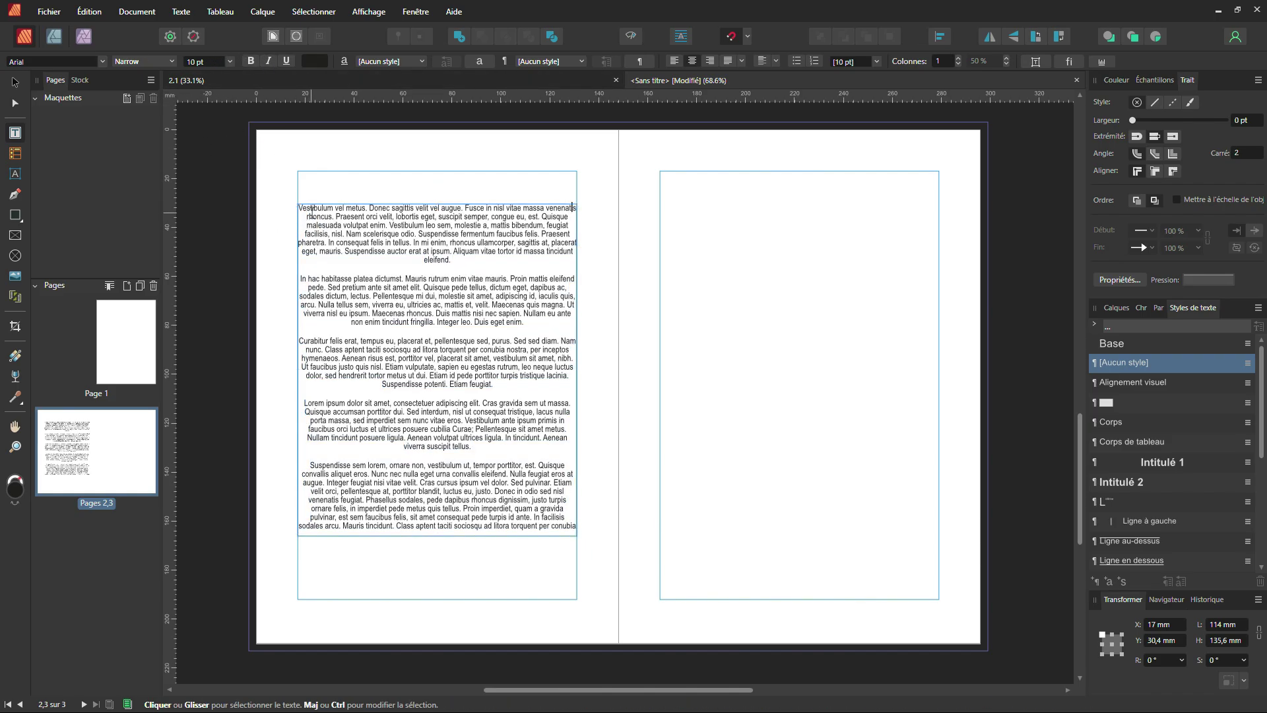
{"action": "key", "text": "Return"}
{"action": "key", "text": "Return"}
{"action": "key", "text": "Return"}
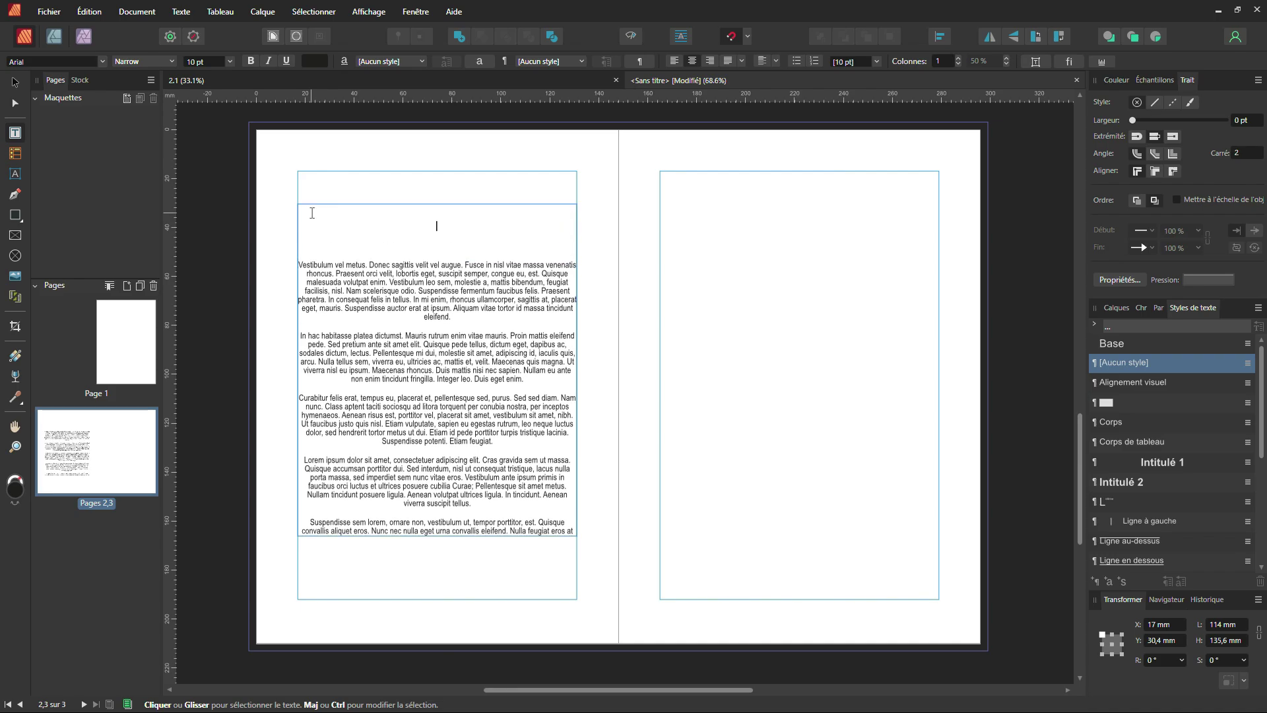
{"action": "left_click", "coordinate": [312, 213]}
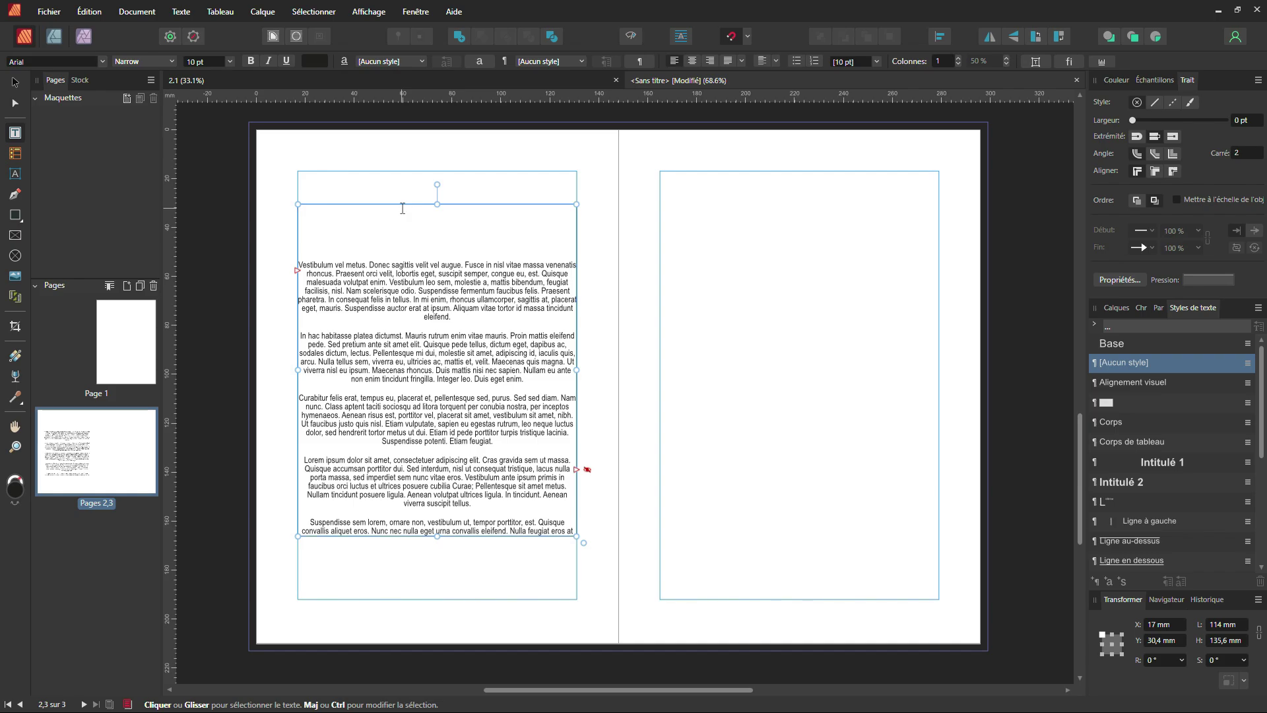
{"action": "type", "text": "dréer des en-tête"}
{"action": "key", "text": "Escape"}
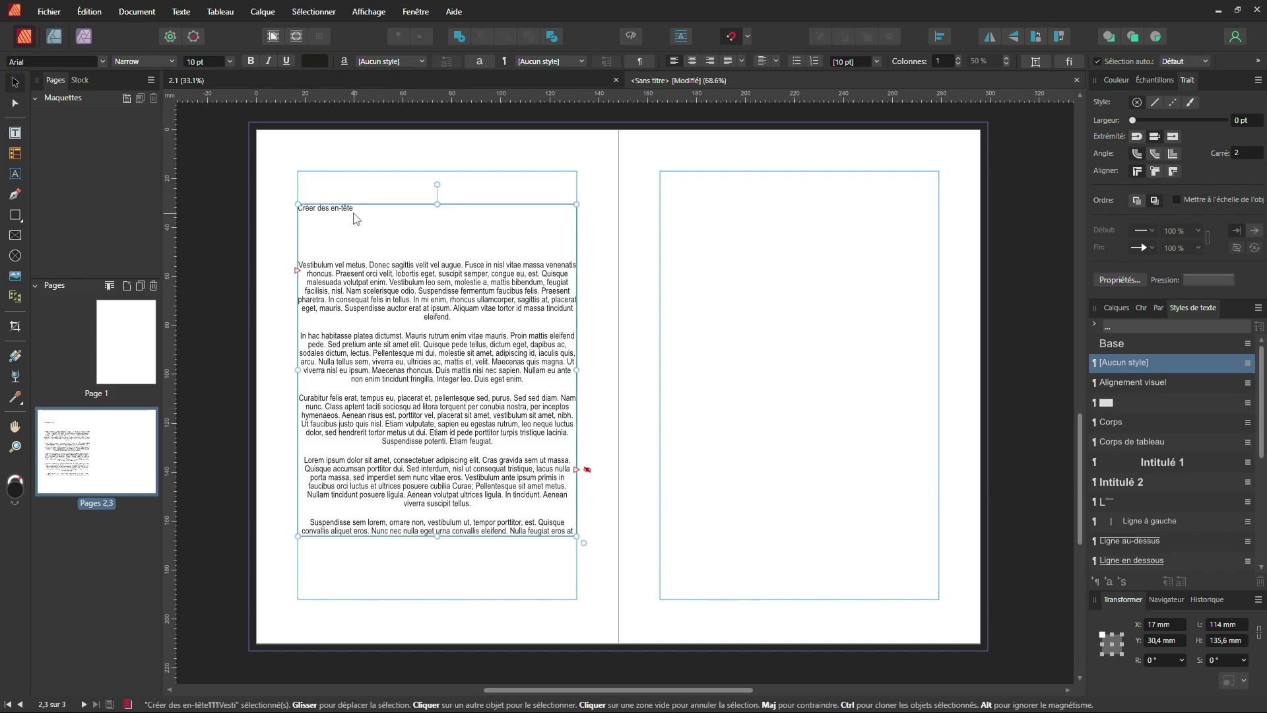
Duplicate the text frame onto the right page within its margins and replace the copy's heading with "Suivre les étapes".
{"action": "left_click_drag", "start_coordinate": [357, 217], "coordinate": [722, 241]}
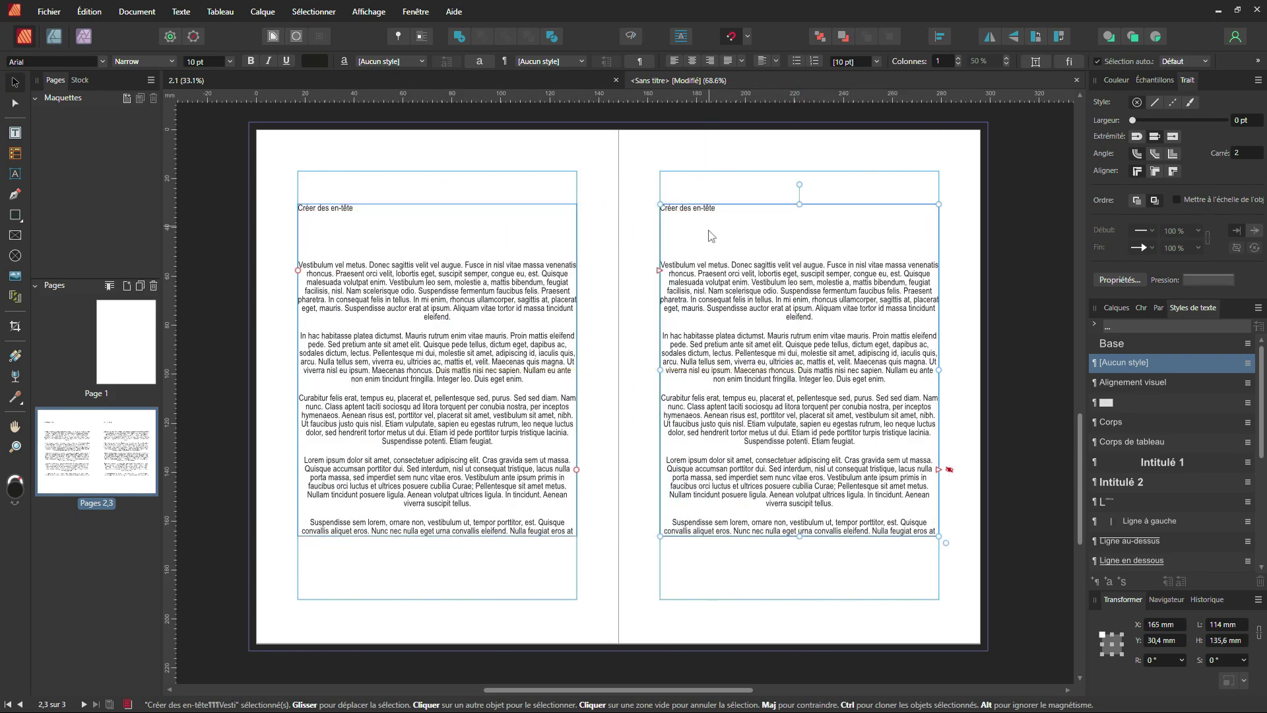
{"action": "double_click", "coordinate": [712, 211]}
{"action": "triple_click", "coordinate": [710, 211]}
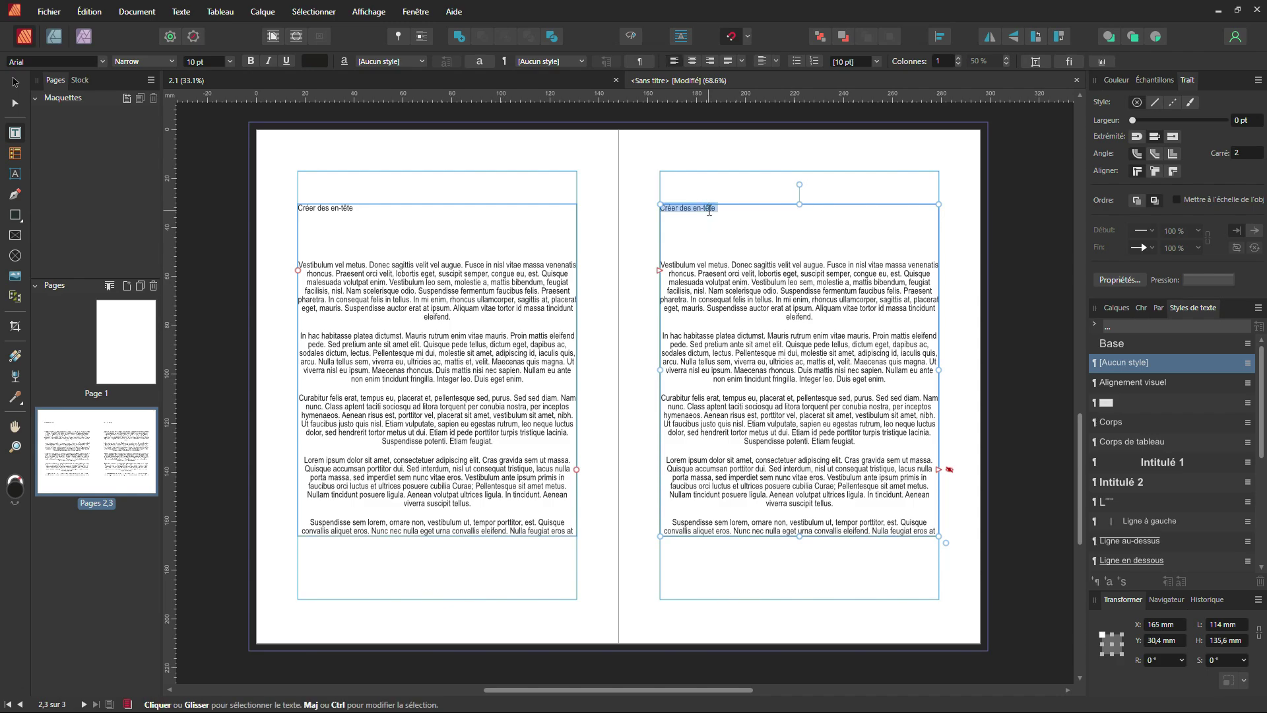
{"action": "type", "text": "Suivre"}
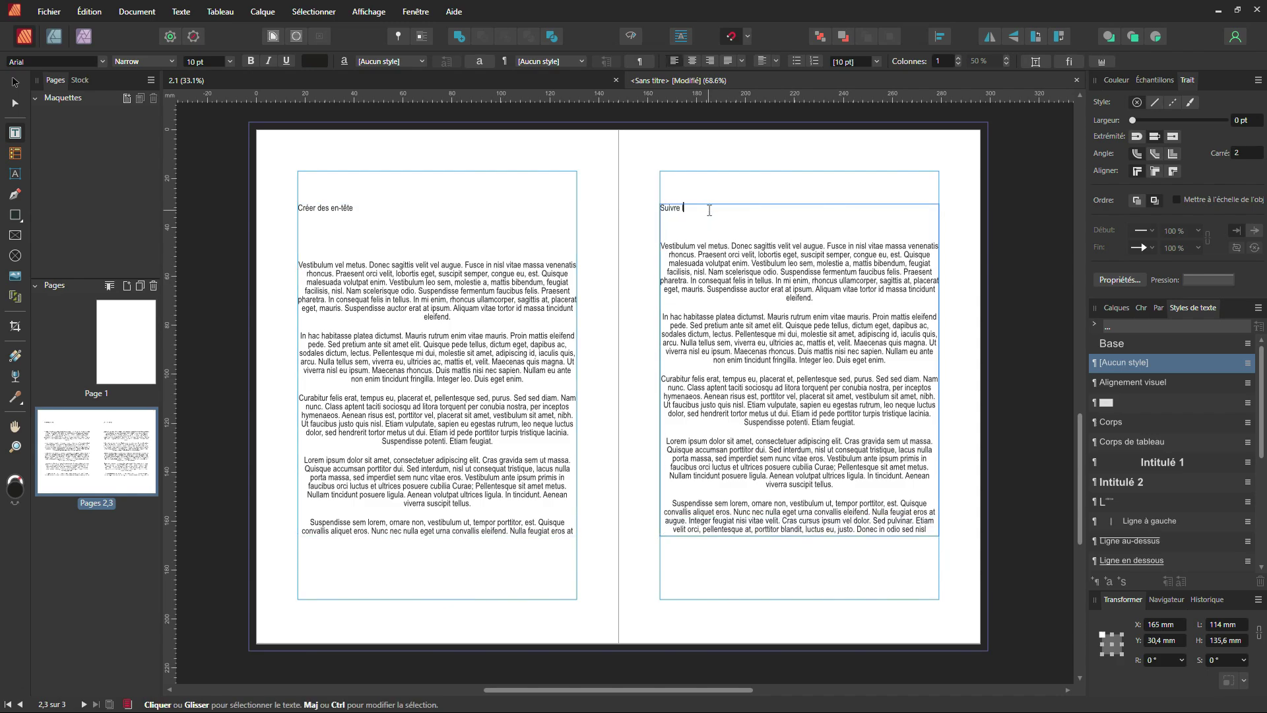
{"action": "type", "text": " les é"}
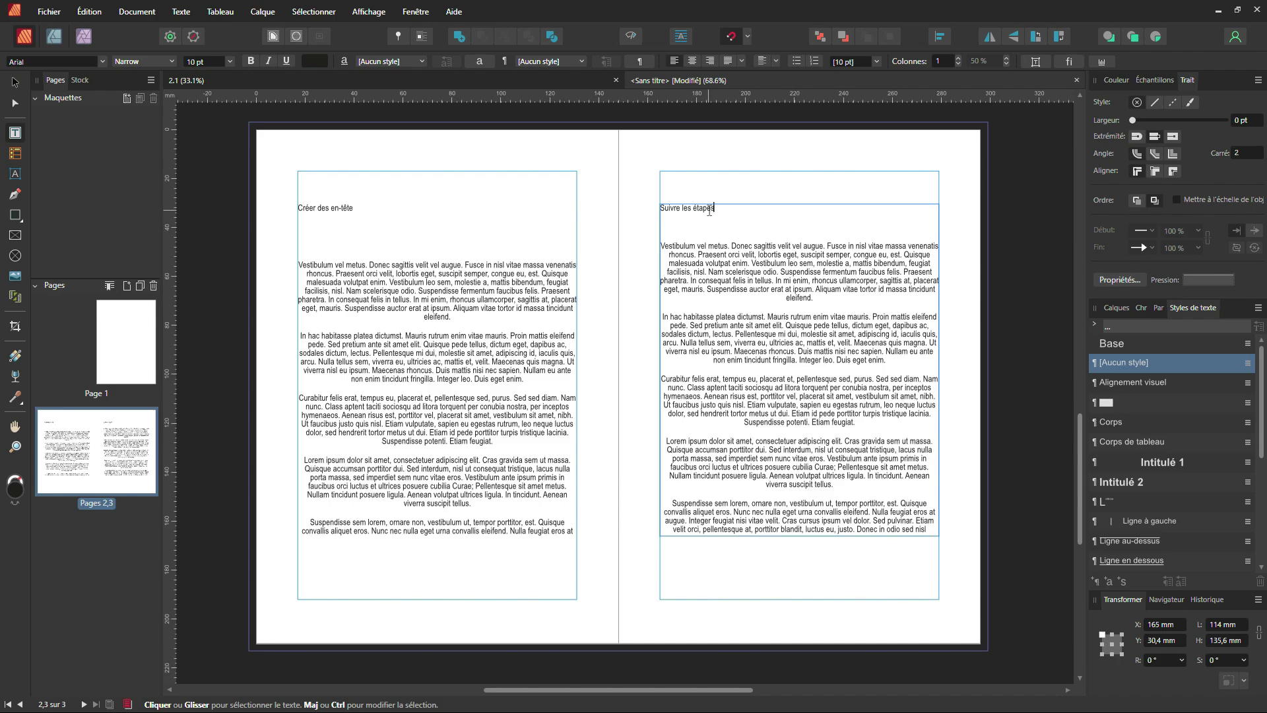
{"action": "type", "text": "tapes"}
{"action": "left_click", "coordinate": [14, 82]}
{"action": "left_click", "coordinate": [397, 136]}
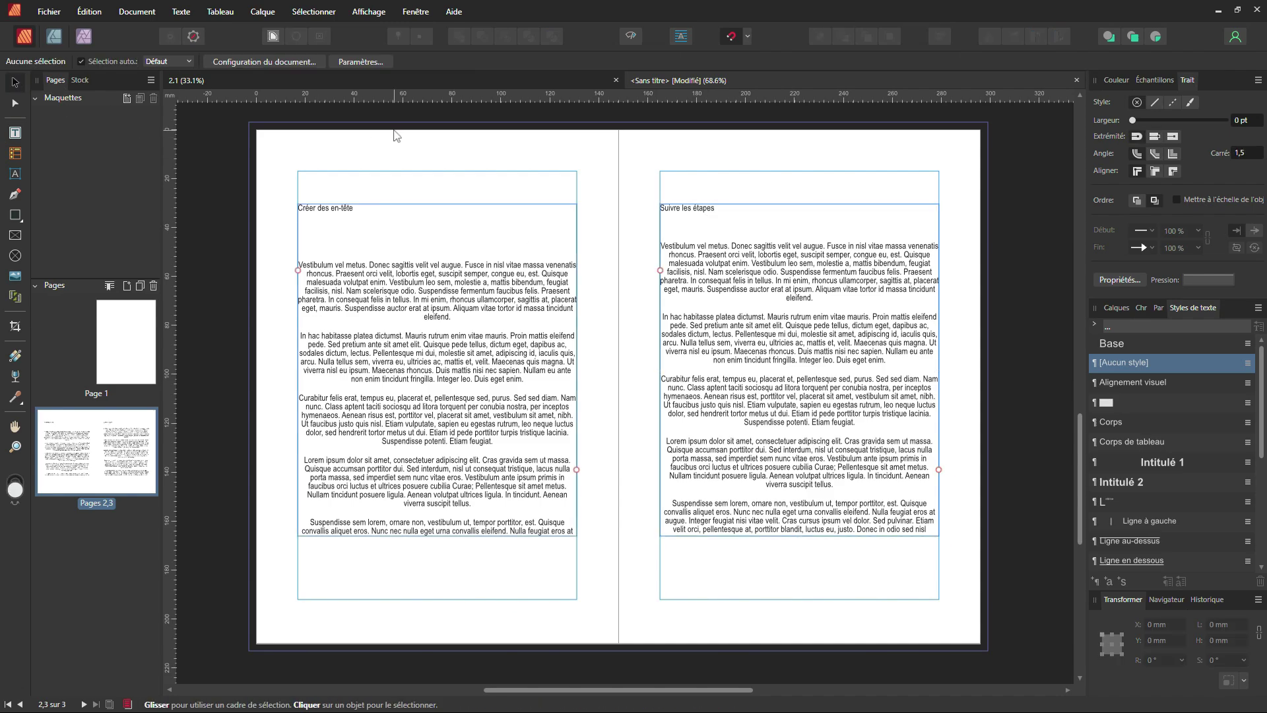
Extend both text frames down to the bottom page margin.
{"action": "left_click", "coordinate": [803, 531]}
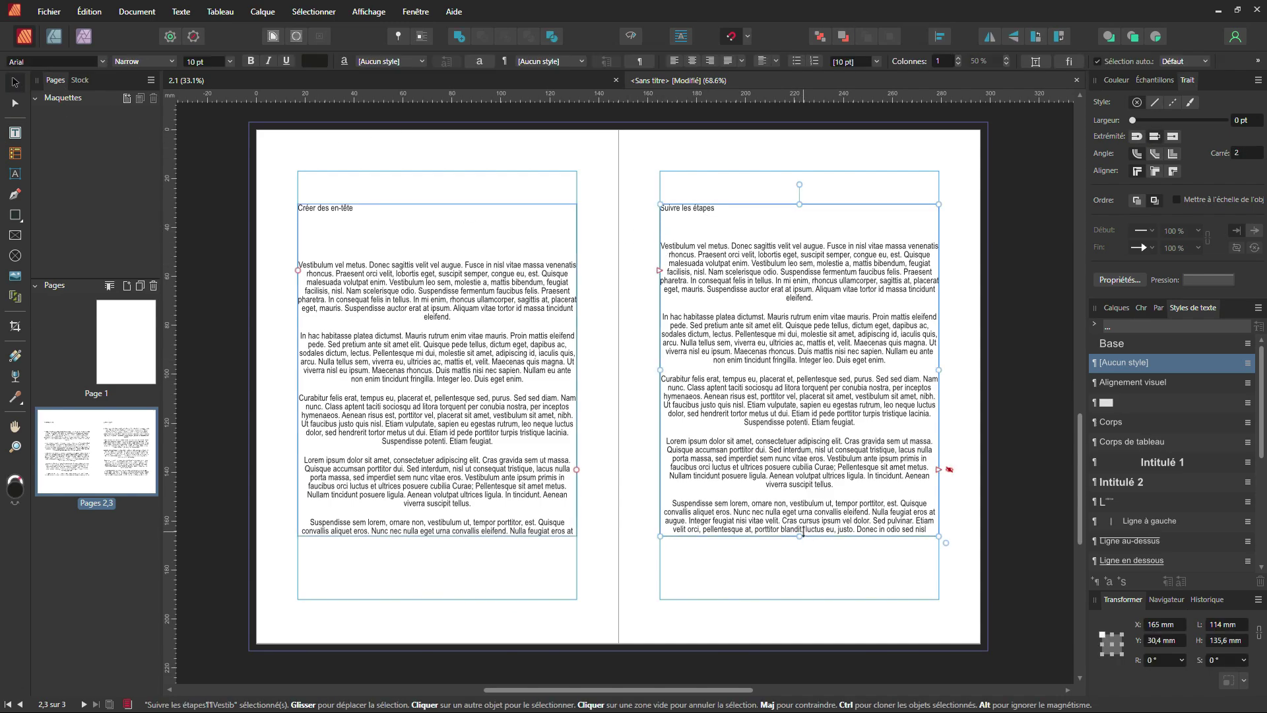
{"action": "left_click_drag", "start_coordinate": [800, 536], "coordinate": [799, 599]}
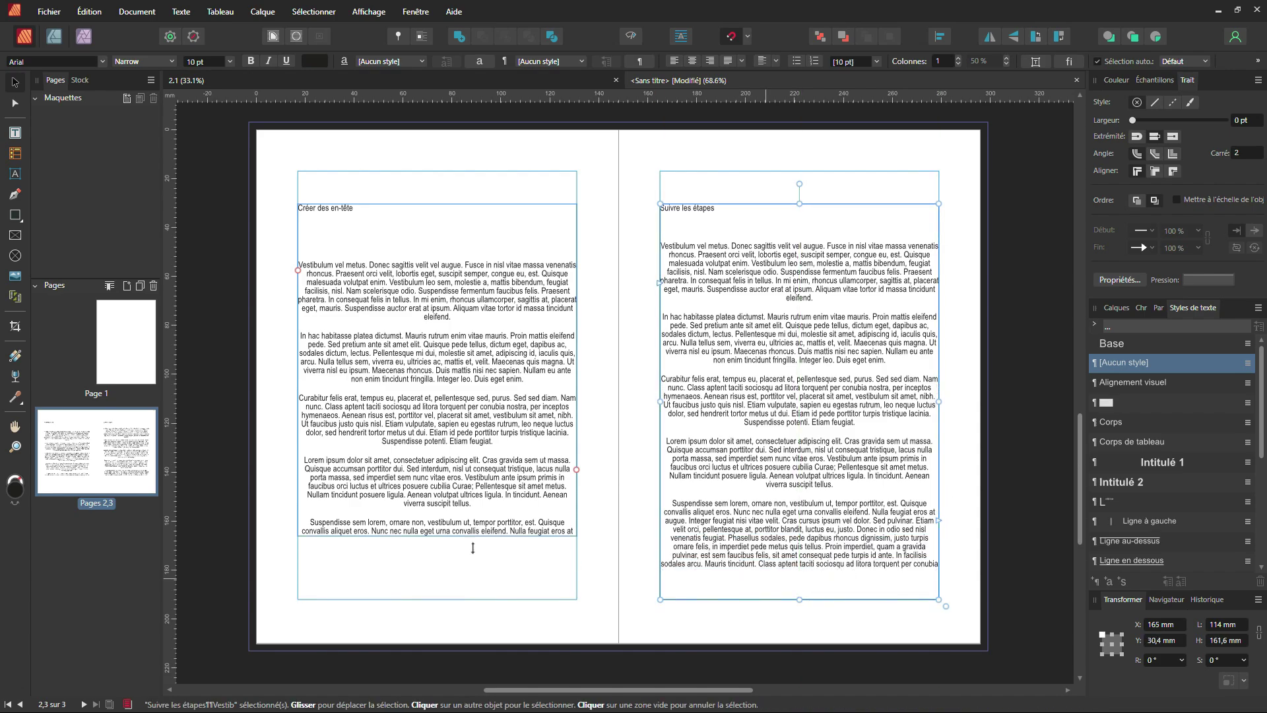
{"action": "left_click", "coordinate": [453, 453]}
{"action": "left_click_drag", "start_coordinate": [437, 536], "coordinate": [435, 600]}
Delete all unused text styles from the document.
{"action": "key", "text": "t"}
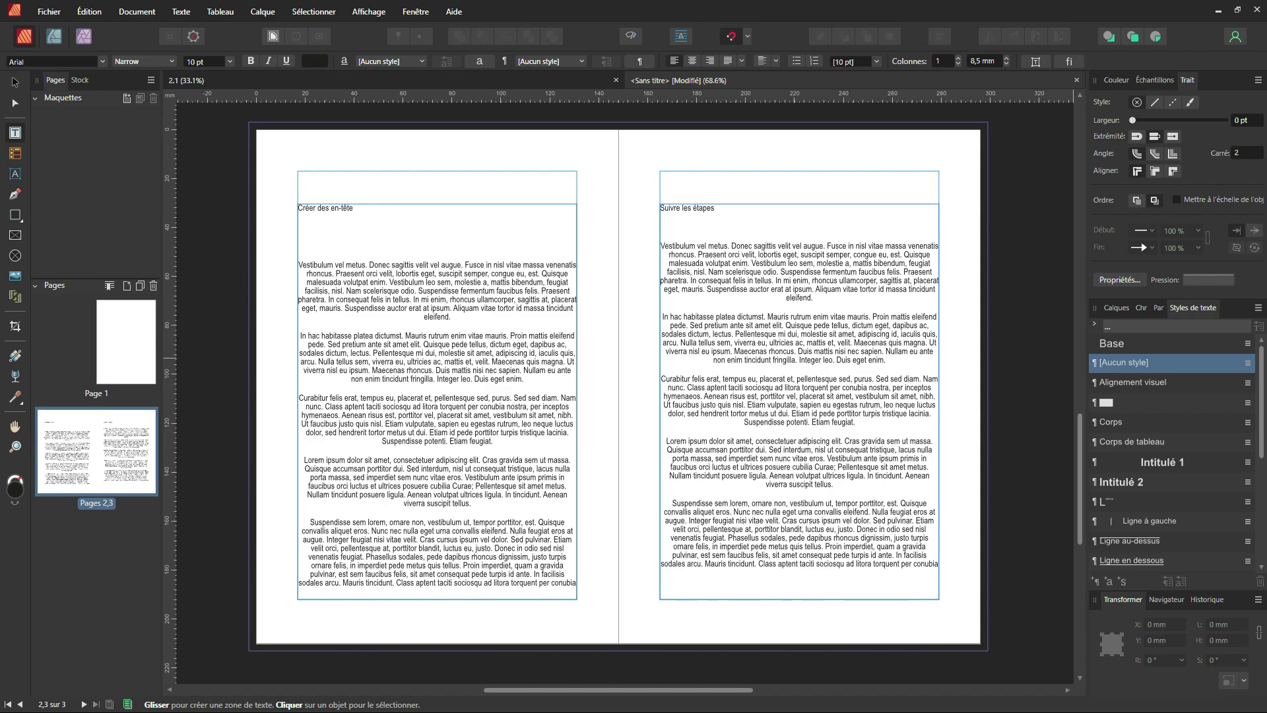
{"action": "left_click", "coordinate": [1259, 308]}
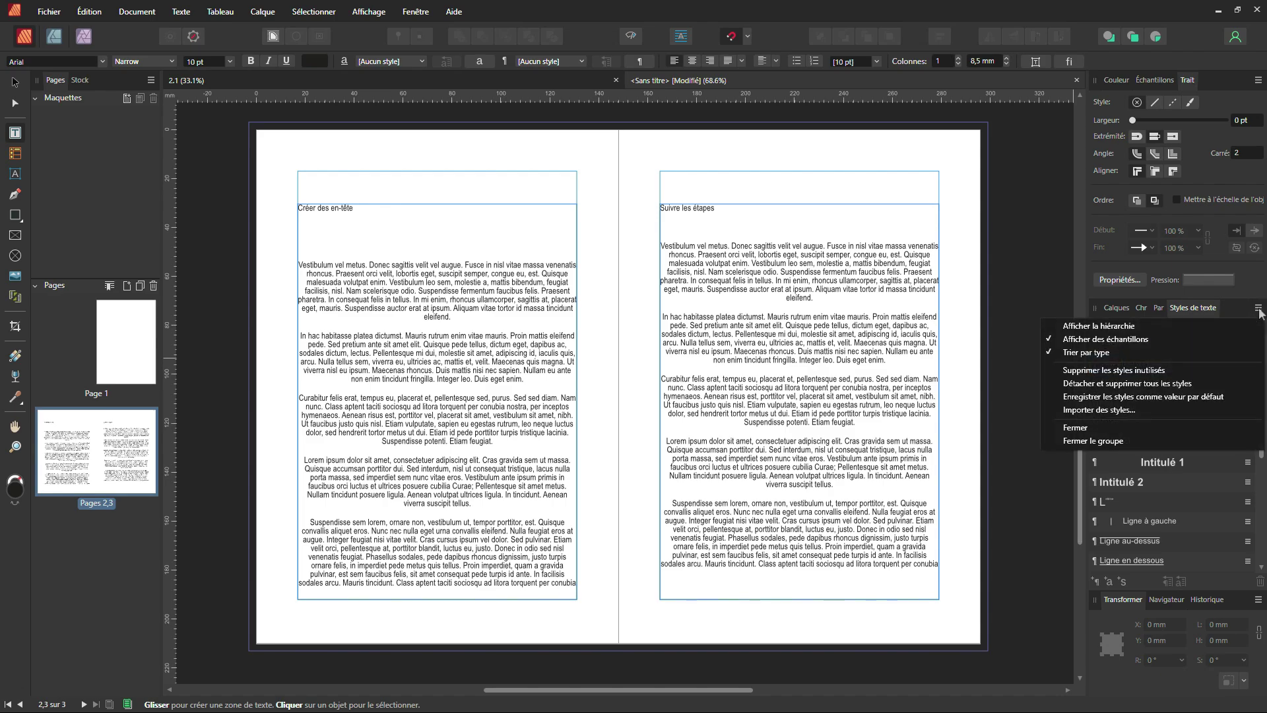
{"action": "left_click", "coordinate": [1136, 371]}
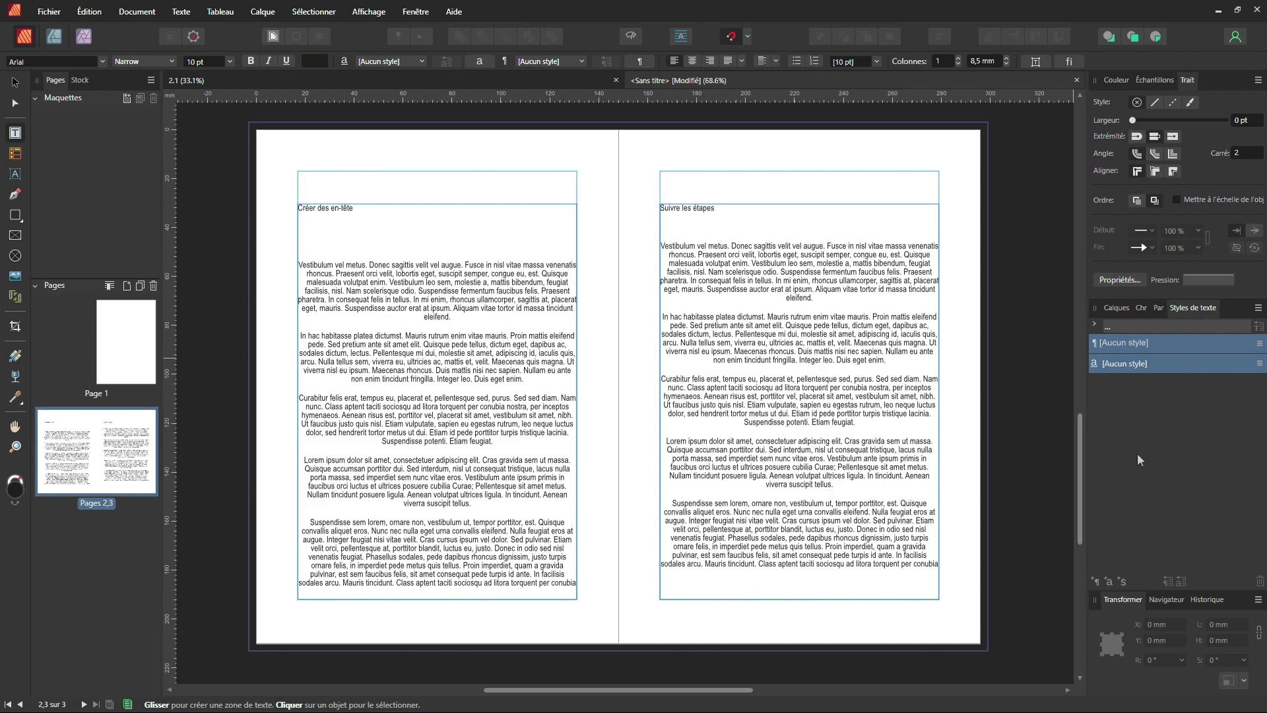
Create a paragraph style named "titre 1" in Arial Bold 14 pt from the heading "Créer des en-tête".
{"action": "triple_click", "coordinate": [341, 207]}
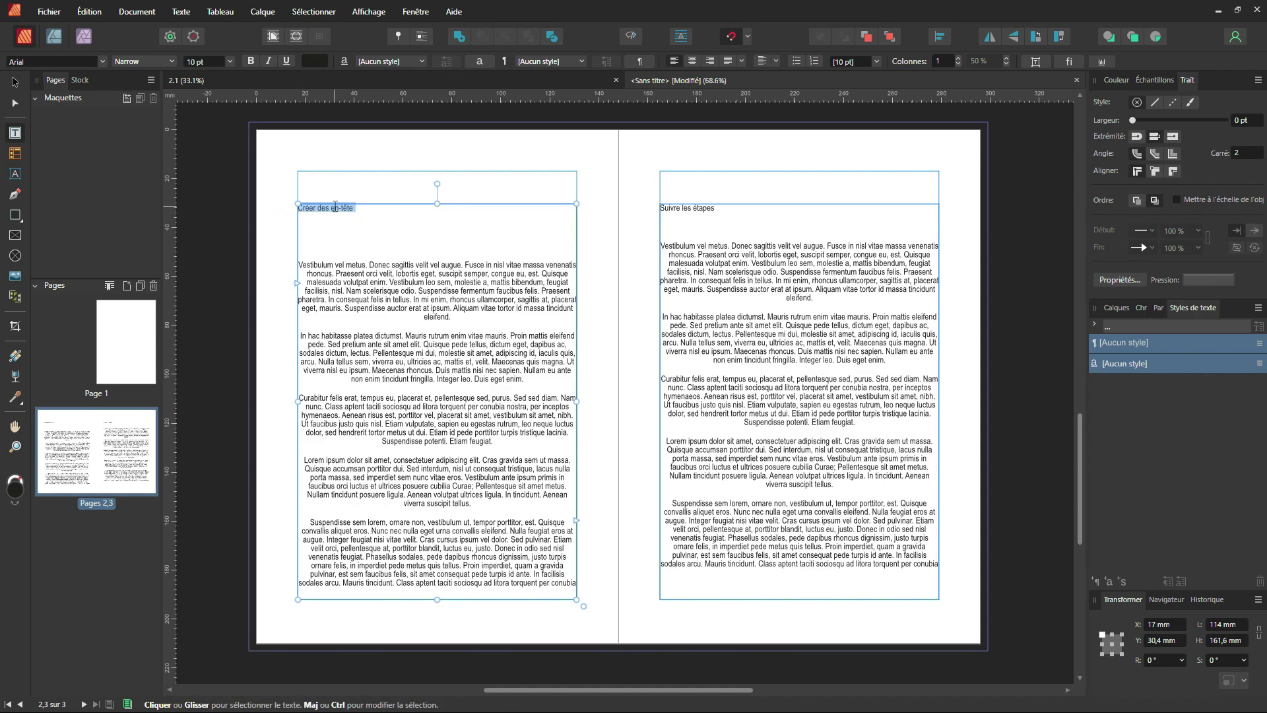
{"action": "left_click", "coordinate": [1097, 585]}
{"action": "type", "text": "titre 1"}
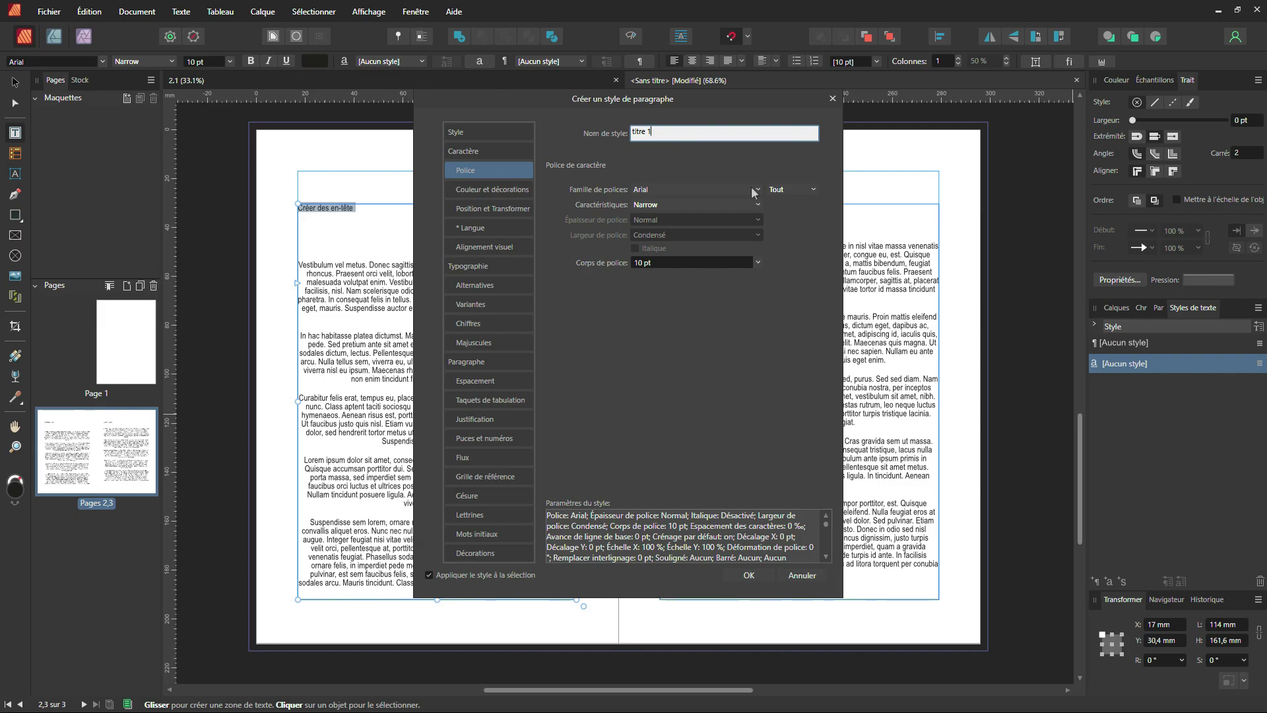
{"action": "left_click", "coordinate": [757, 204]}
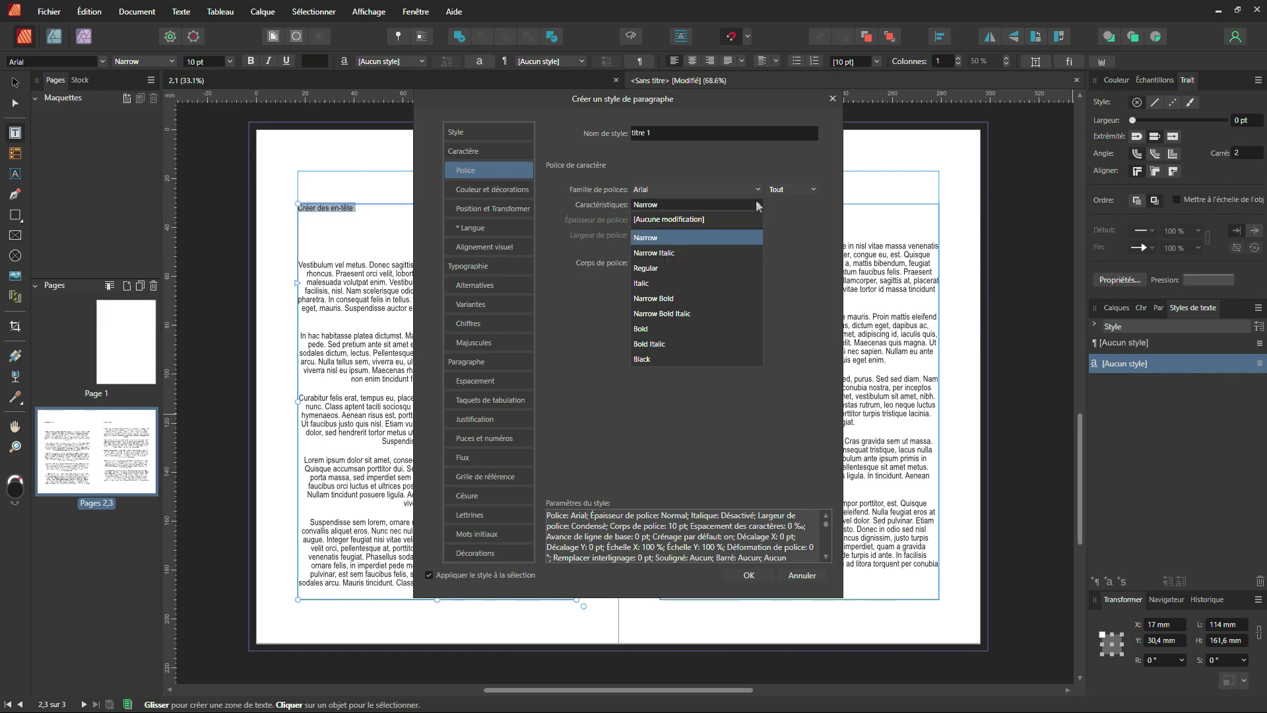
{"action": "left_click", "coordinate": [665, 330]}
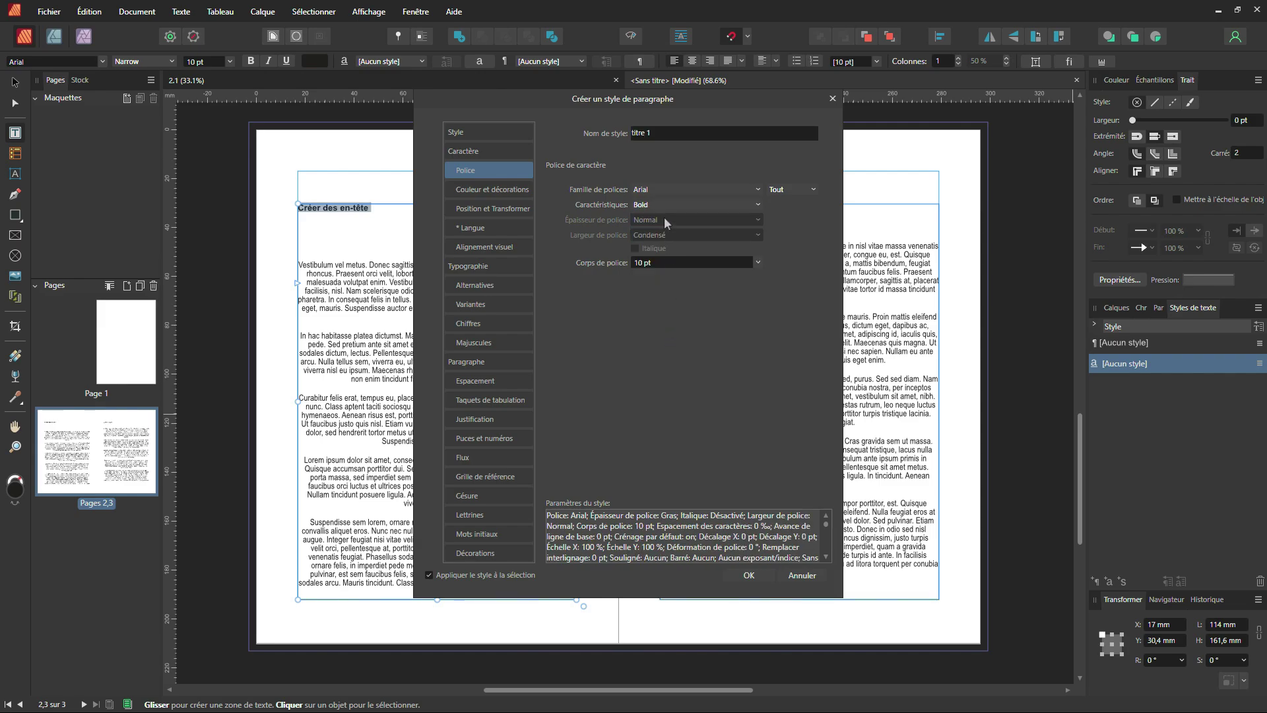
{"action": "left_click", "coordinate": [655, 262]}
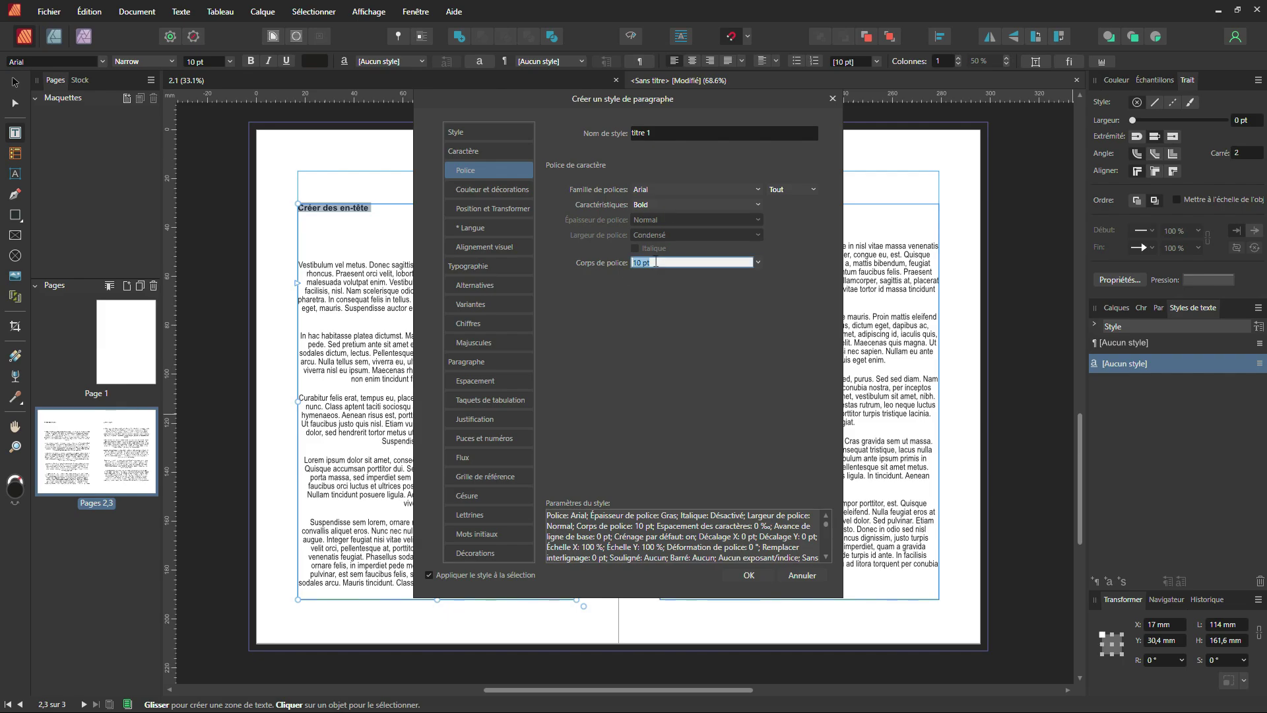
{"action": "type", "text": "14"}
{"action": "key", "text": "Return"}
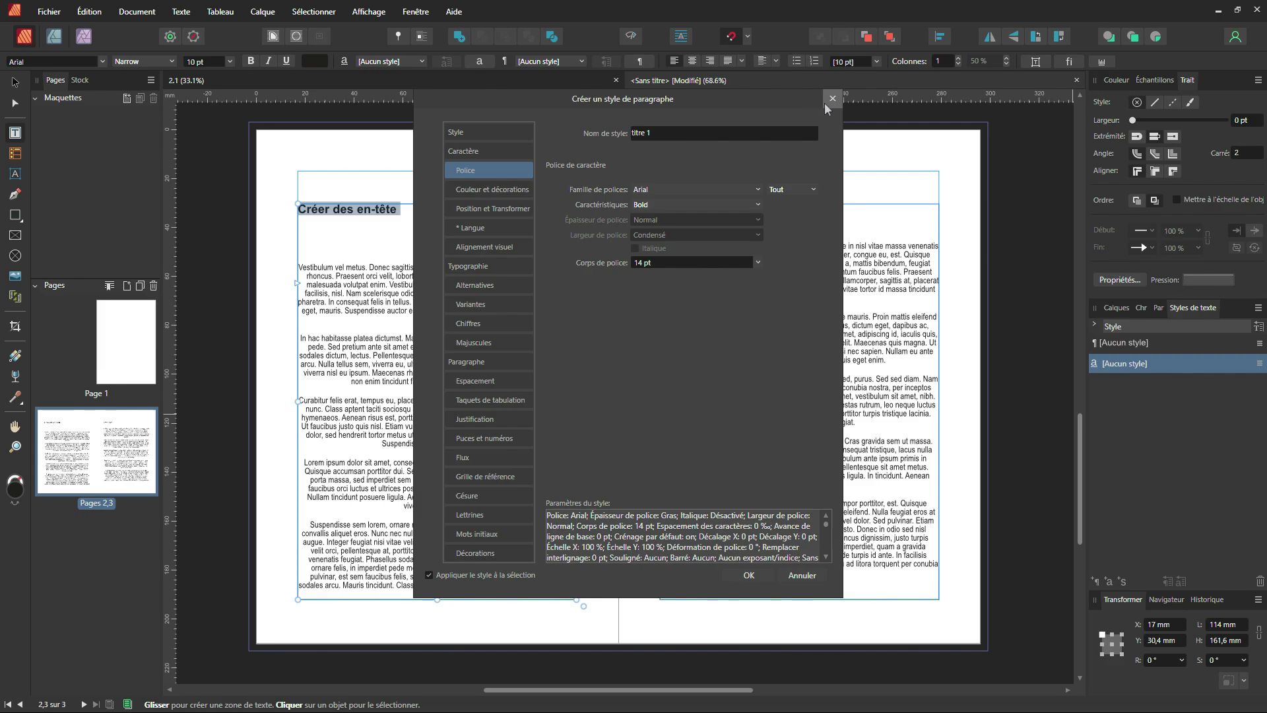
{"action": "left_click", "coordinate": [749, 577]}
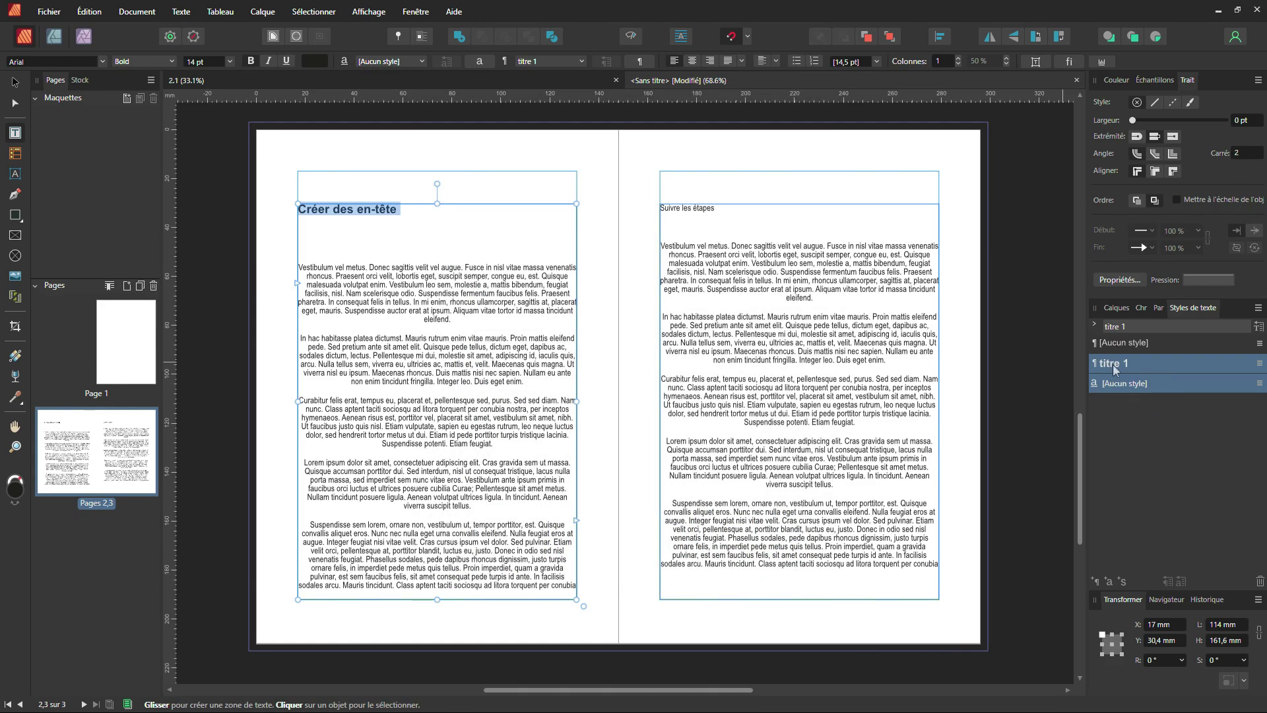
Apply the titre 1 paragraph style to the heading "Suivre les étapes" and deselect the frame.
{"action": "triple_click", "coordinate": [695, 210]}
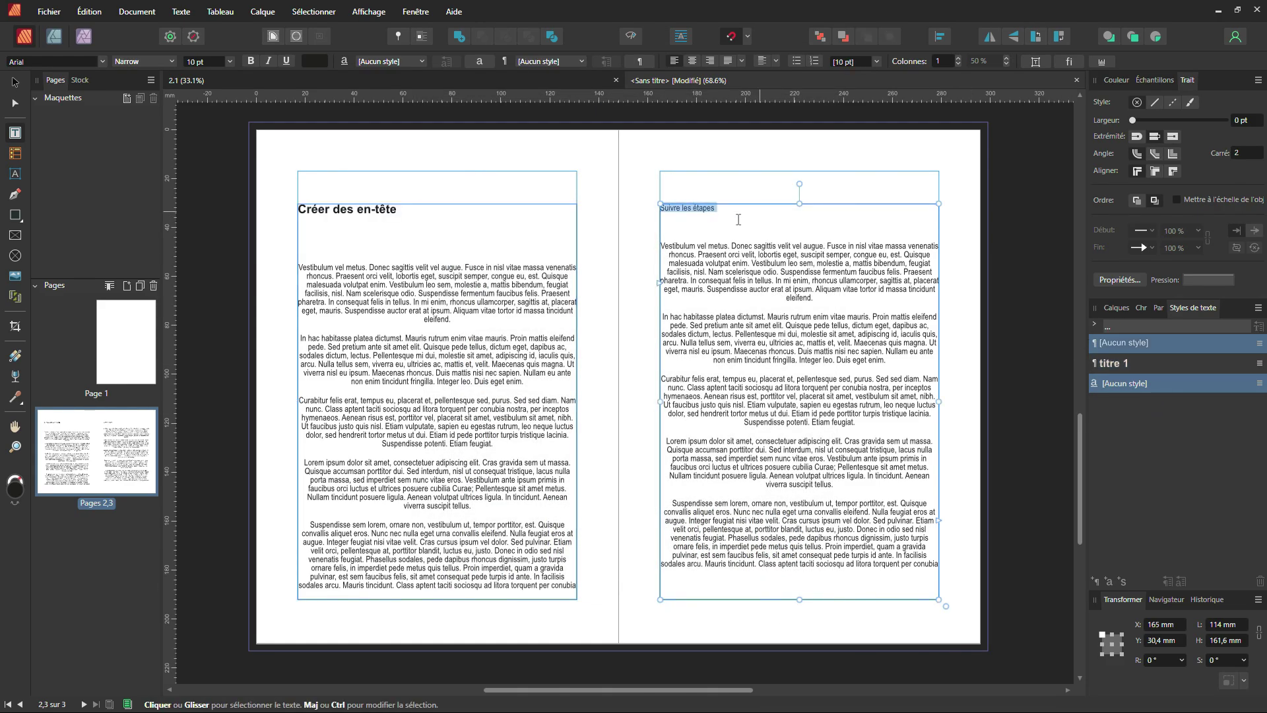
{"action": "left_click", "coordinate": [1117, 363]}
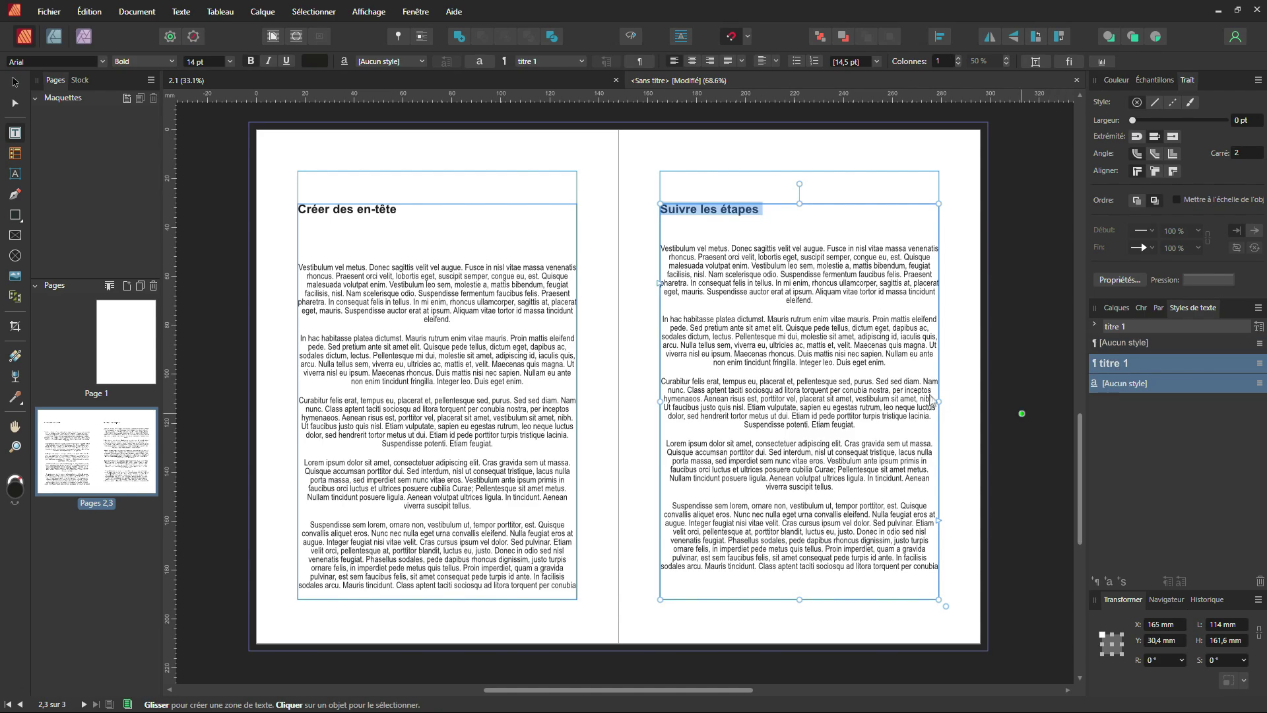
{"action": "left_click", "coordinate": [14, 82]}
{"action": "left_click", "coordinate": [228, 131]}
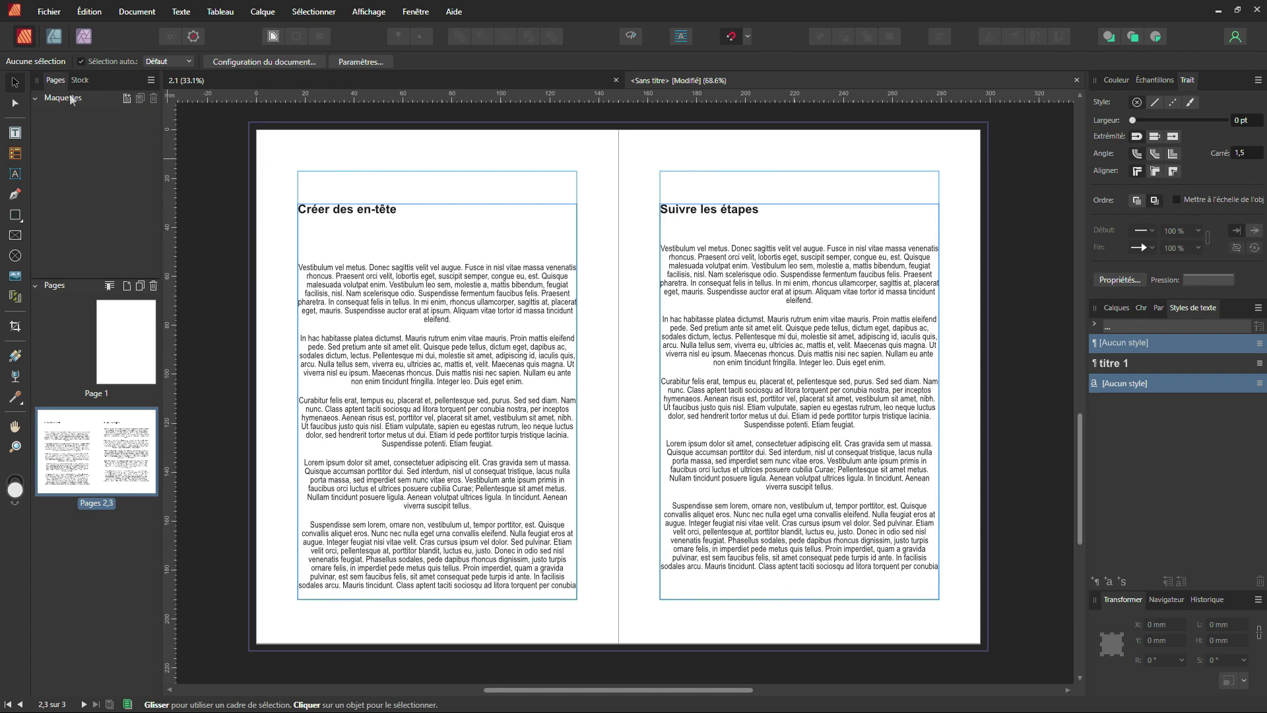
Add a double A5 portrait master page named "en-tête".
{"action": "left_click", "coordinate": [127, 99]}
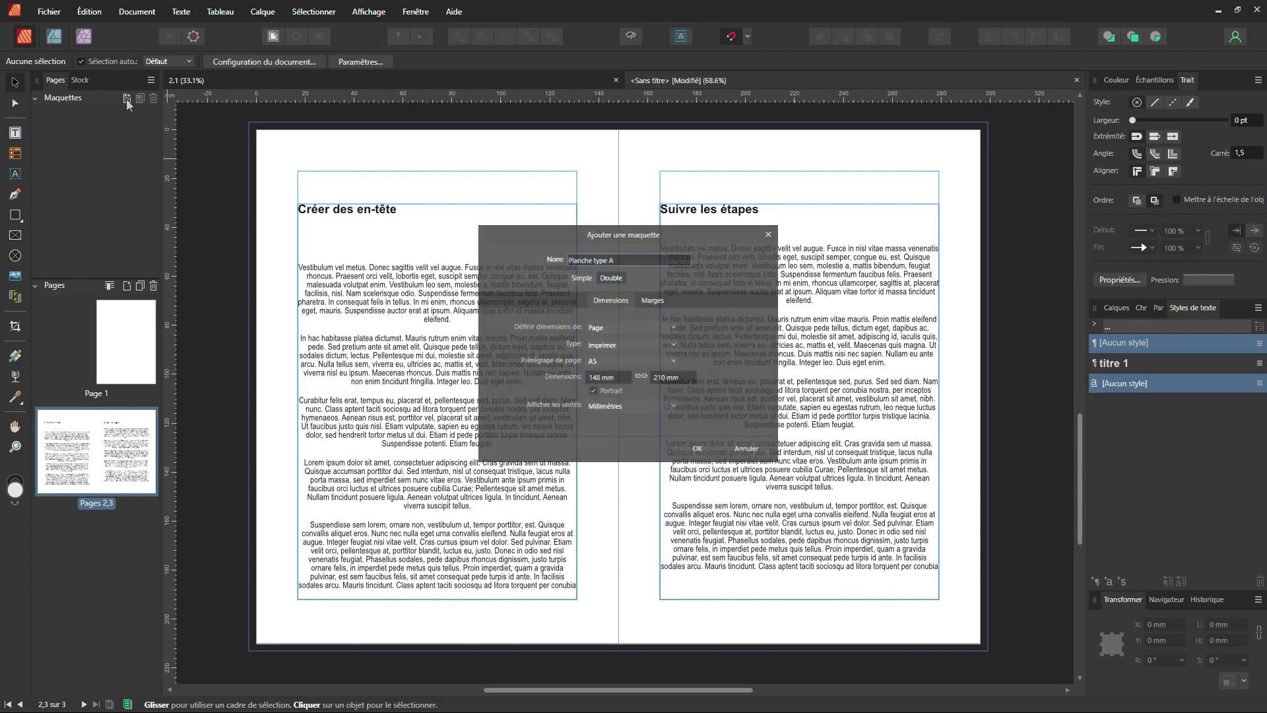
{"action": "left_click", "coordinate": [614, 257]}
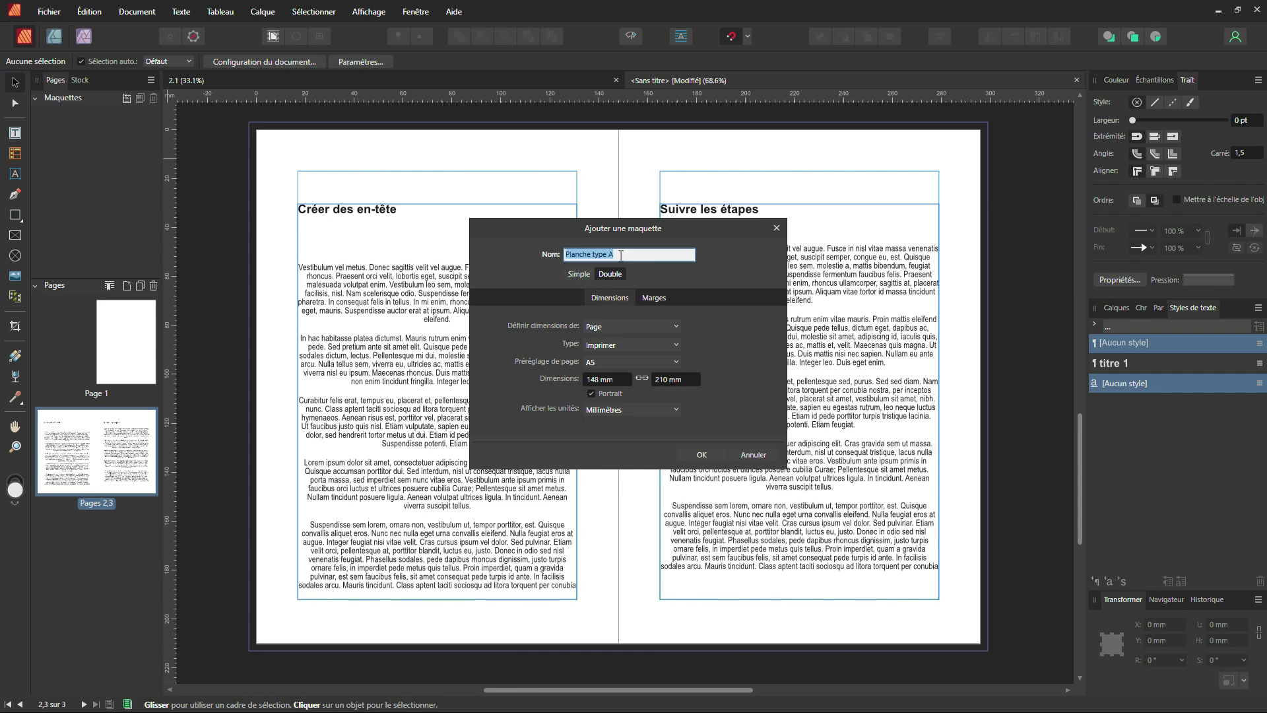
{"action": "type", "text": "en-tête"}
{"action": "left_click", "coordinate": [702, 454]}
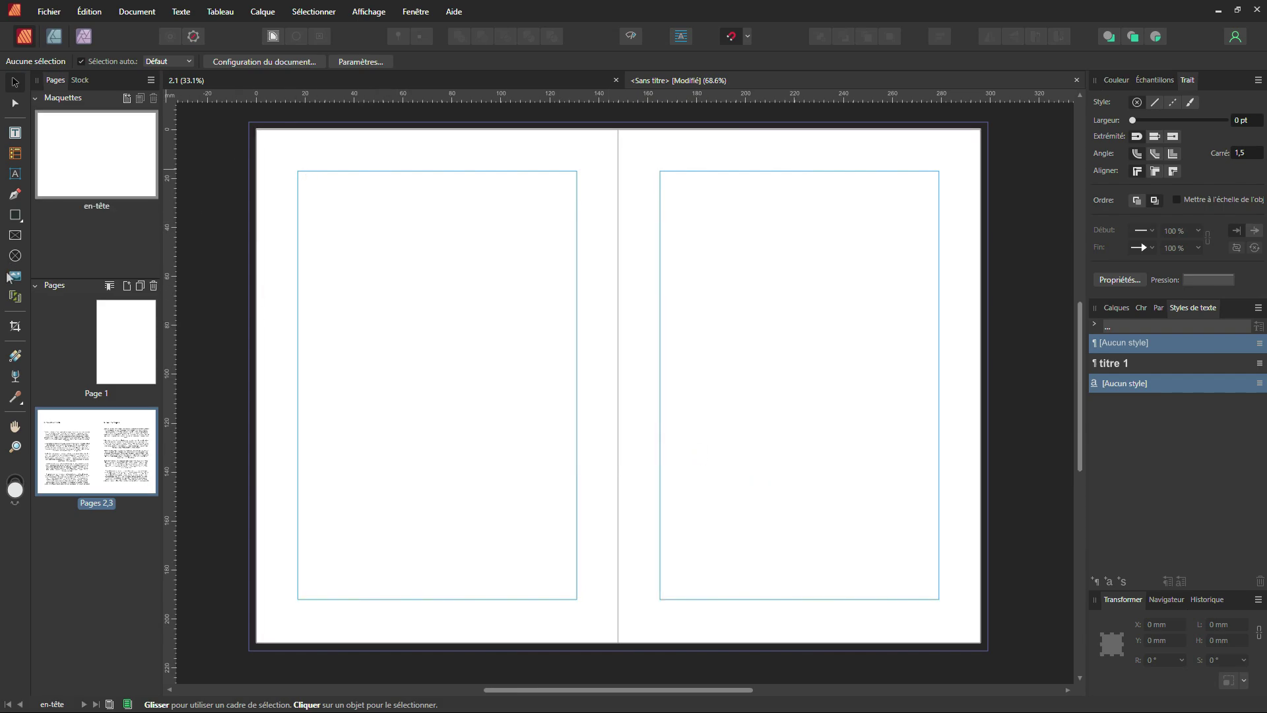
Draw a light grey rectangle about 302 × 20 mm across the top of both master pages, starting at the bleed corner, and deselect it.
{"action": "left_click", "coordinate": [15, 215]}
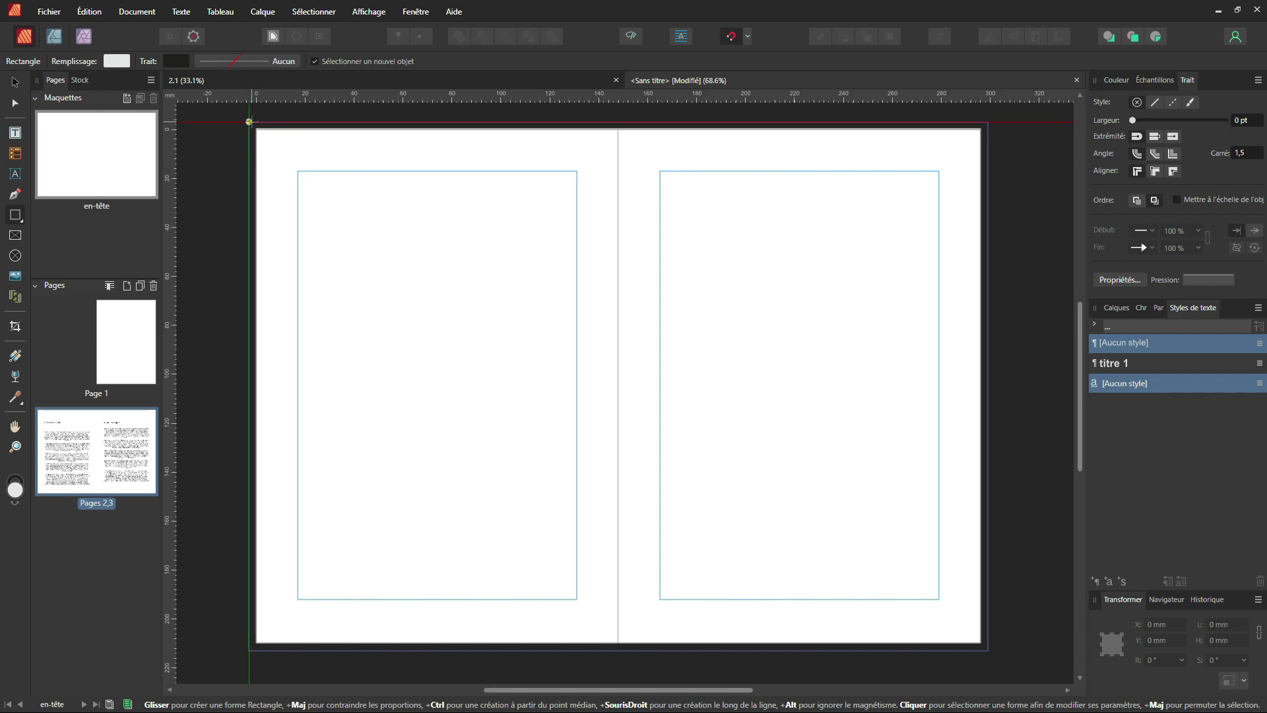
{"action": "left_click_drag", "start_coordinate": [249, 122], "coordinate": [988, 172]}
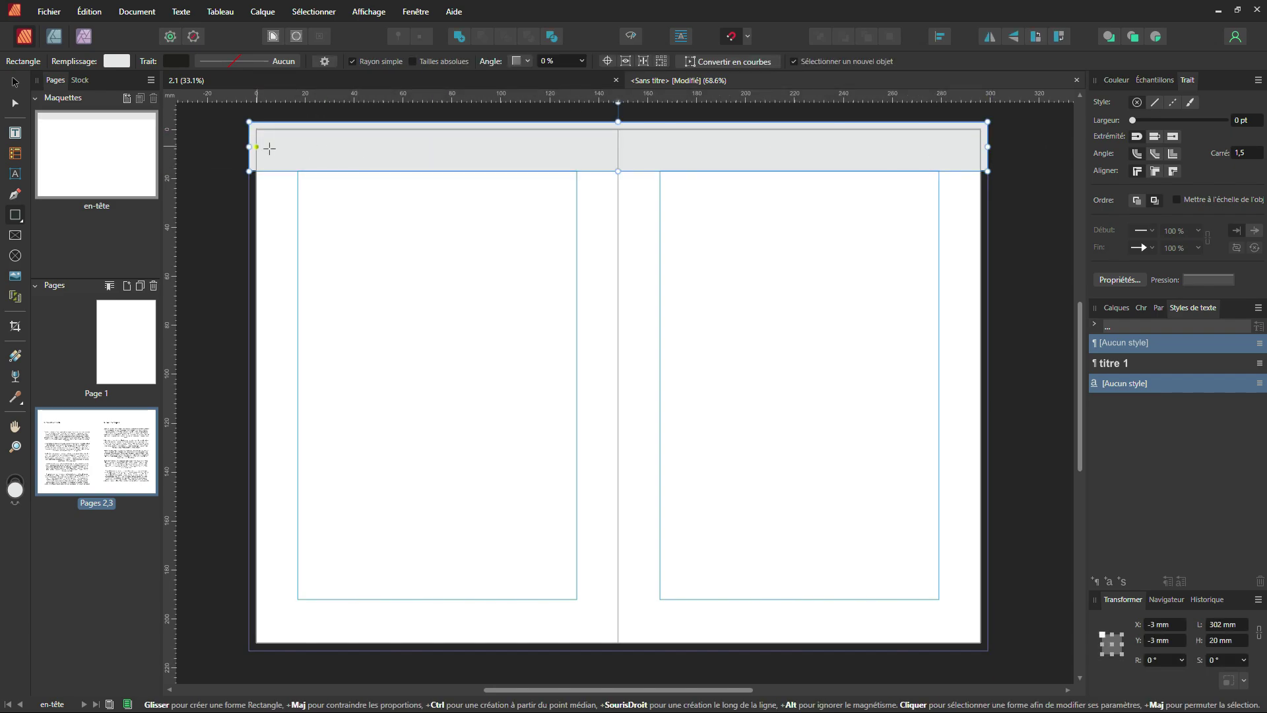
{"action": "left_click", "coordinate": [15, 82]}
{"action": "left_click", "coordinate": [512, 300]}
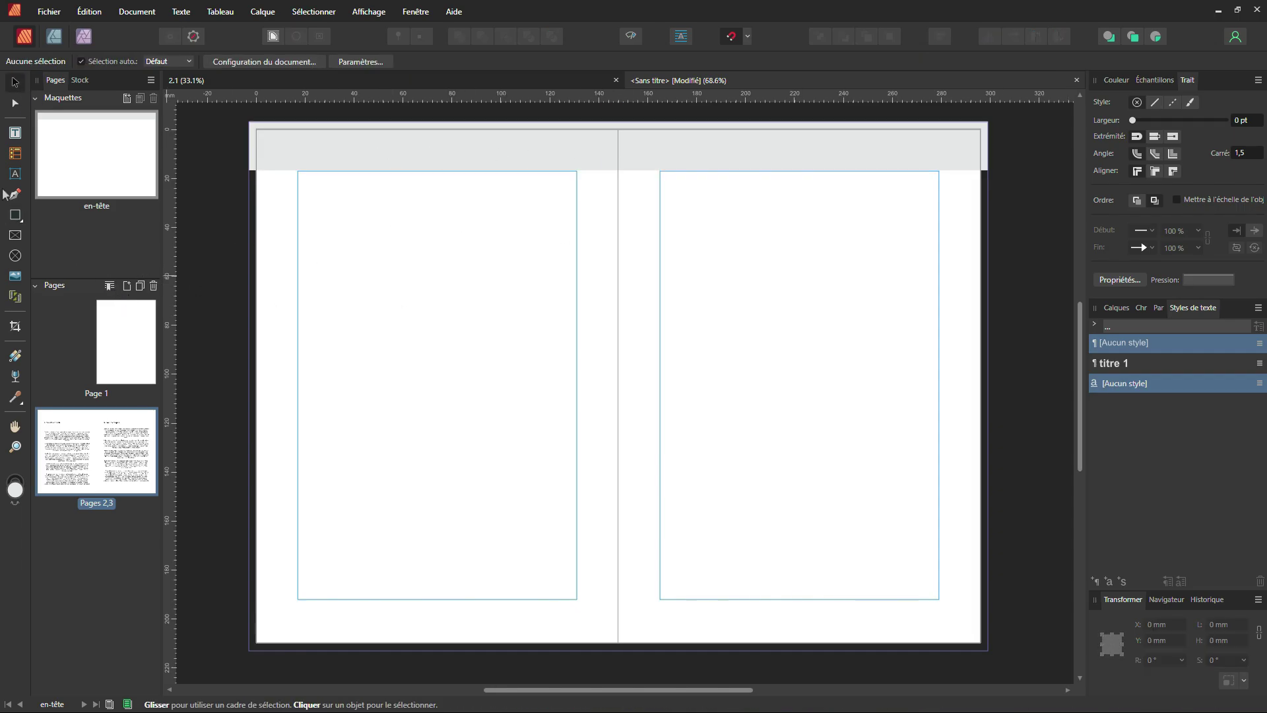
Create a text frame about 43 × 8.6 mm near the top of the left master page with the placeholder text "ecffsesgfes".
{"action": "left_click", "coordinate": [14, 134]}
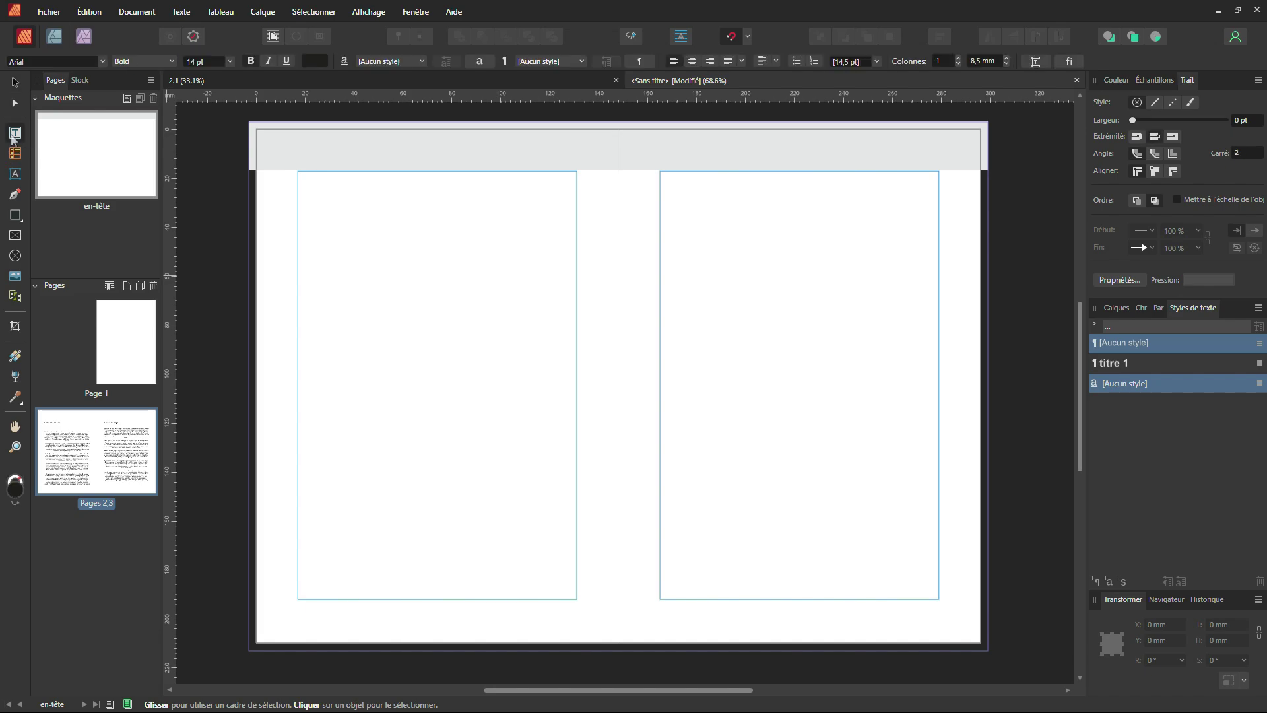
{"action": "left_click_drag", "start_coordinate": [362, 196], "coordinate": [468, 215]}
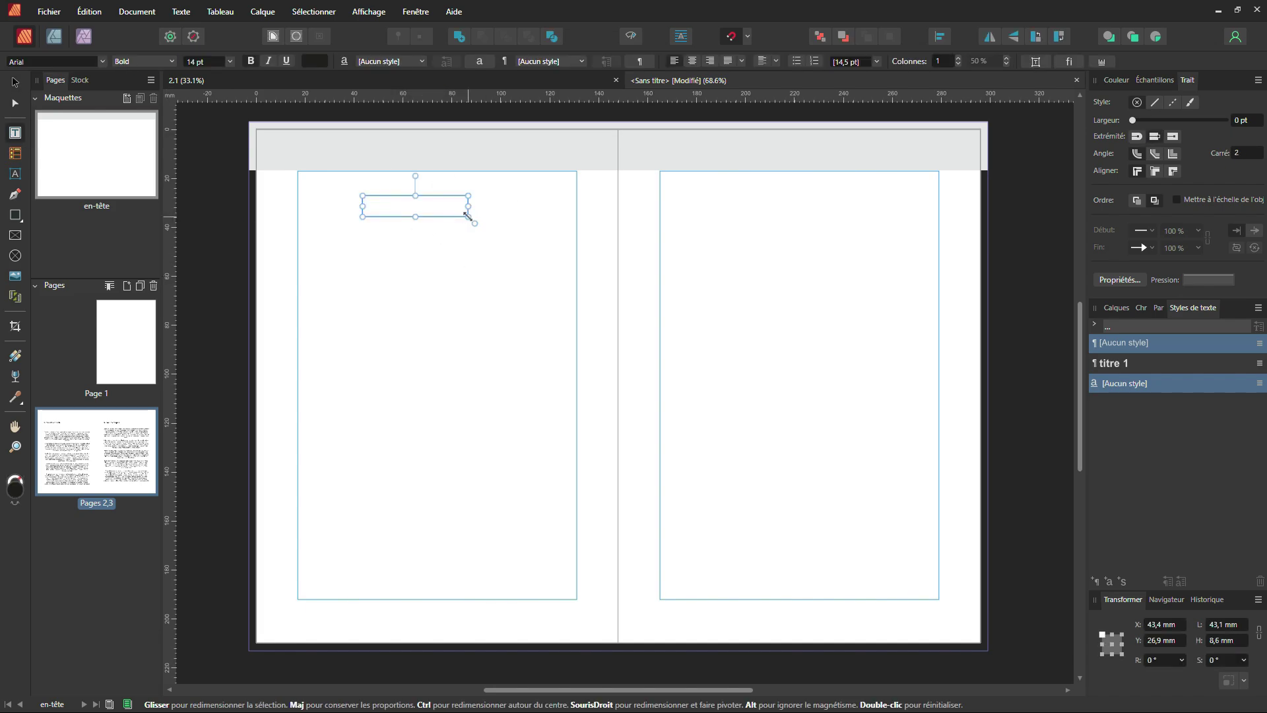
{"action": "type", "text": "ecffsesgfes"}
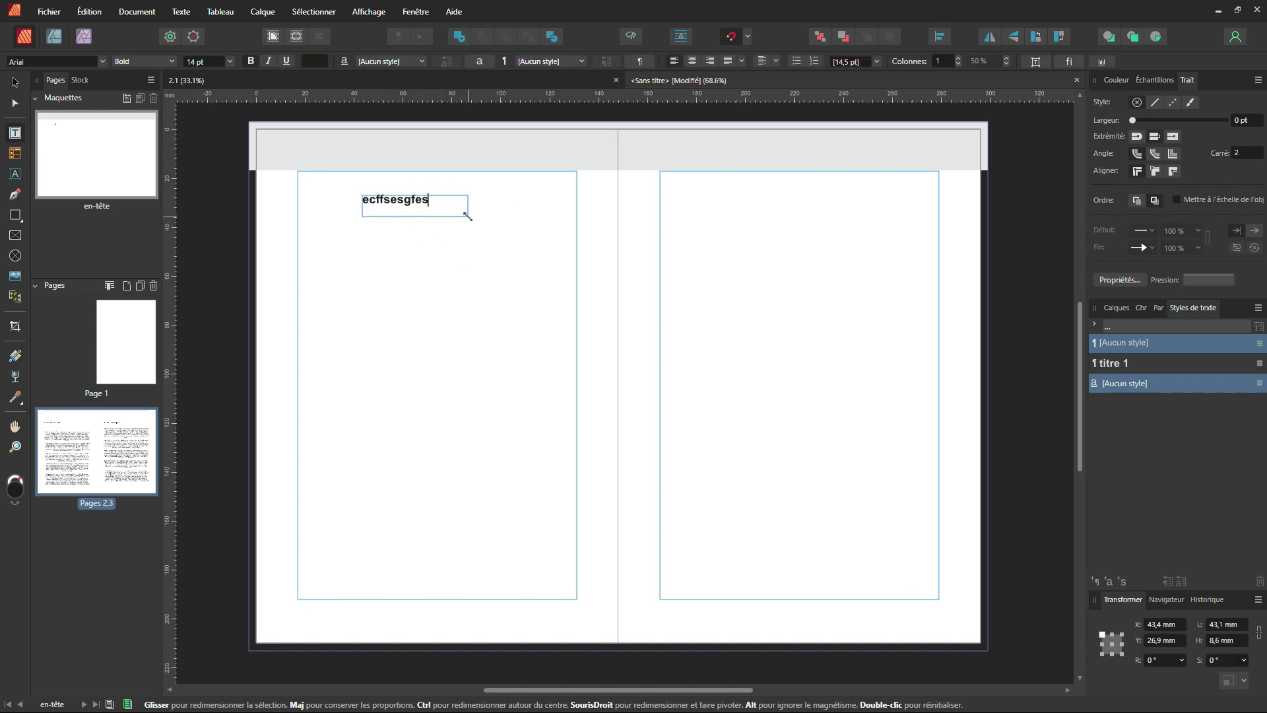
Format all the placeholder text as Arial Narrow Italic, 10 pt, and centre it in its frame.
{"action": "key", "text": "ctrl+a"}
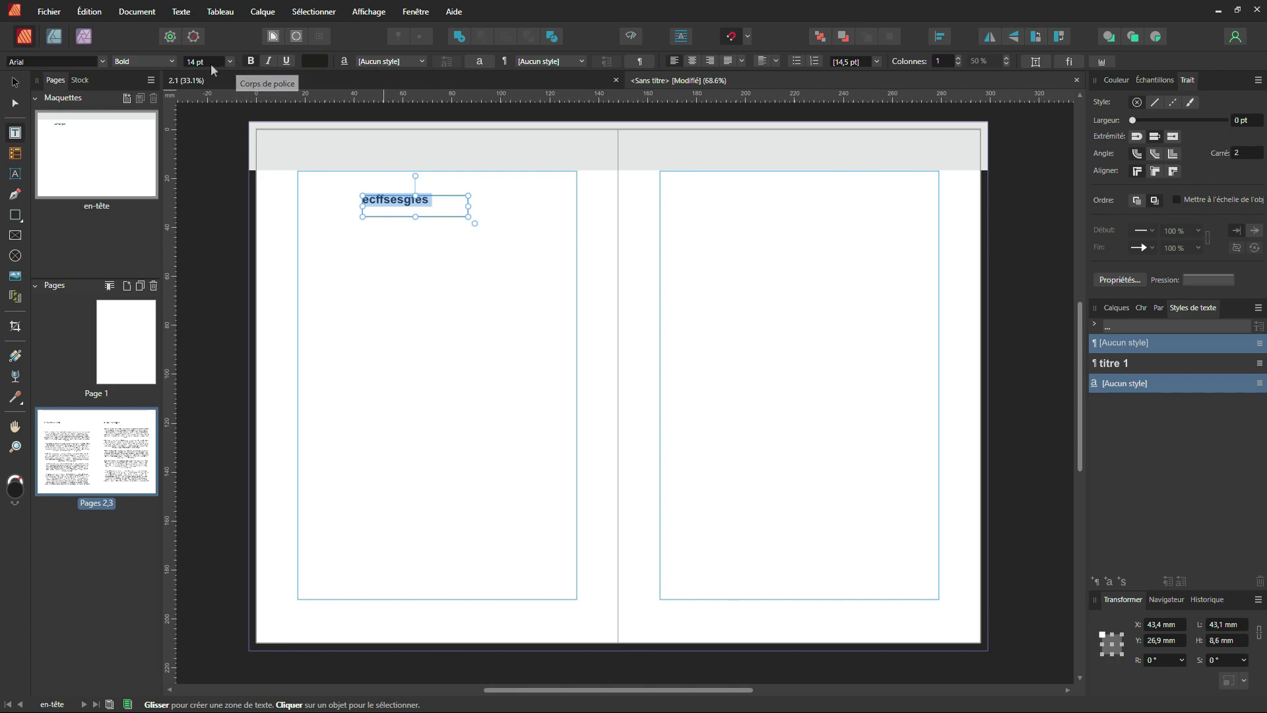
{"action": "left_click", "coordinate": [171, 61]}
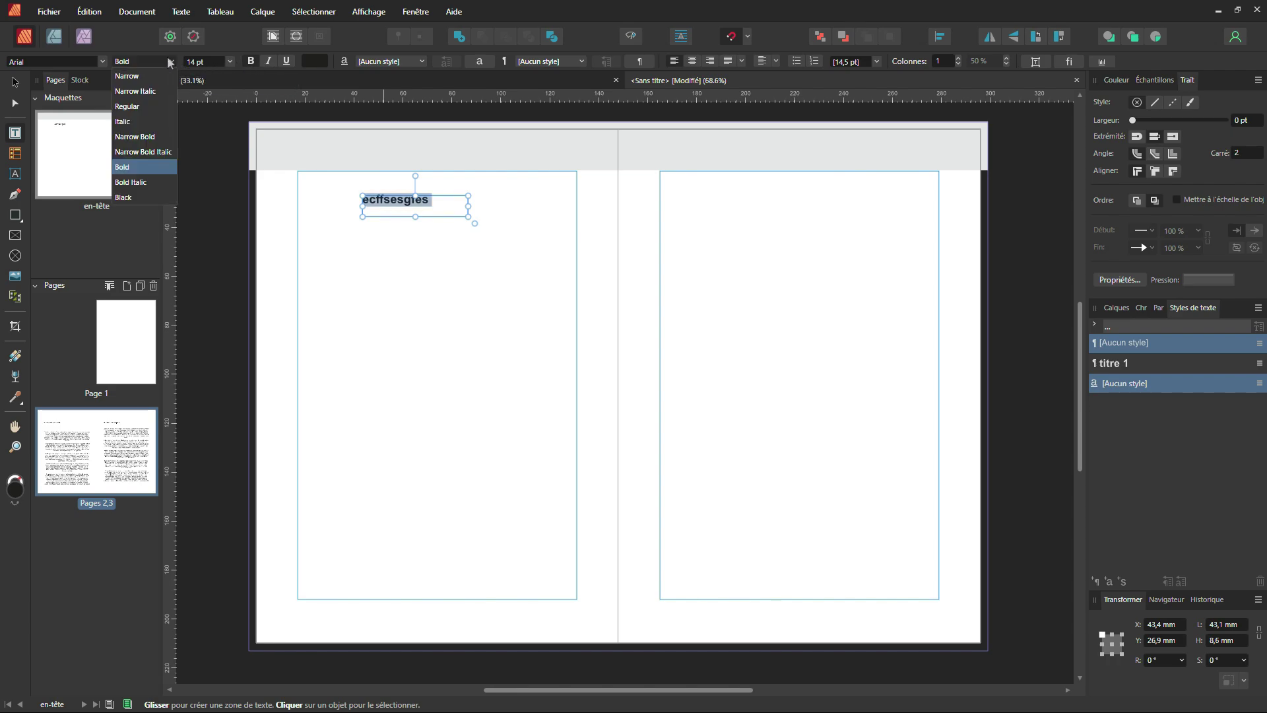
{"action": "left_click", "coordinate": [136, 89]}
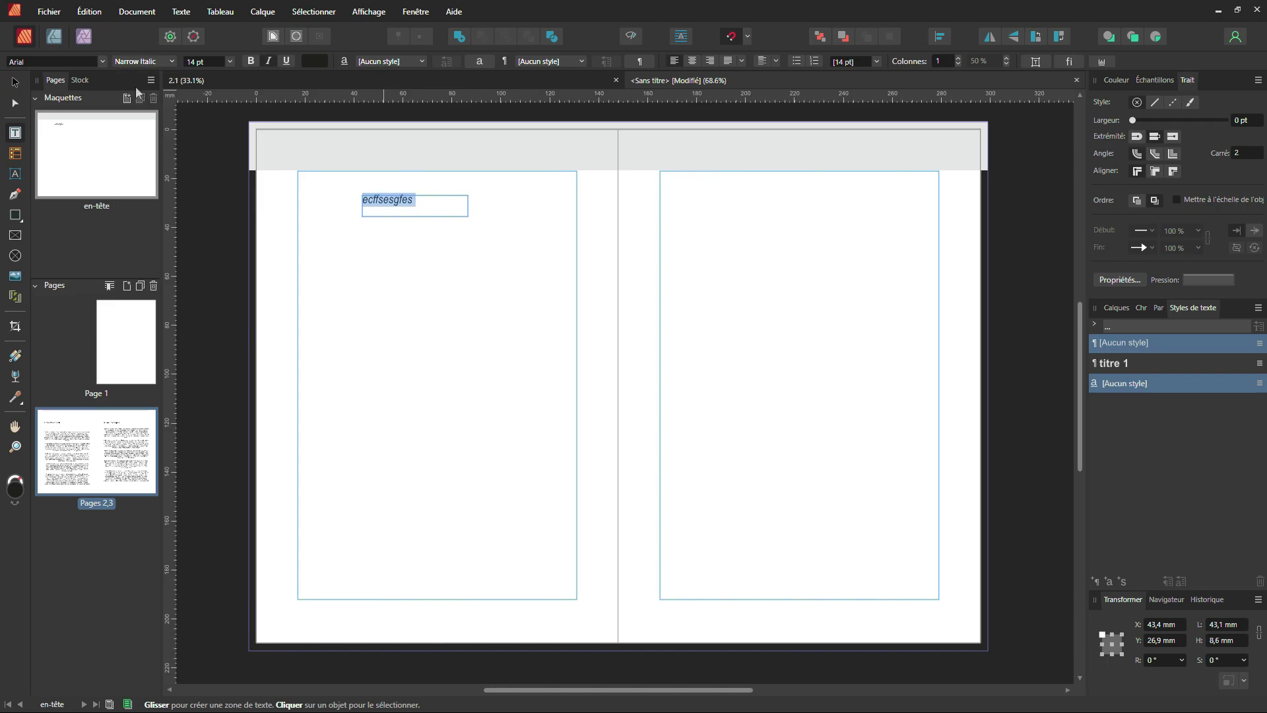
{"action": "left_click", "coordinate": [229, 62]}
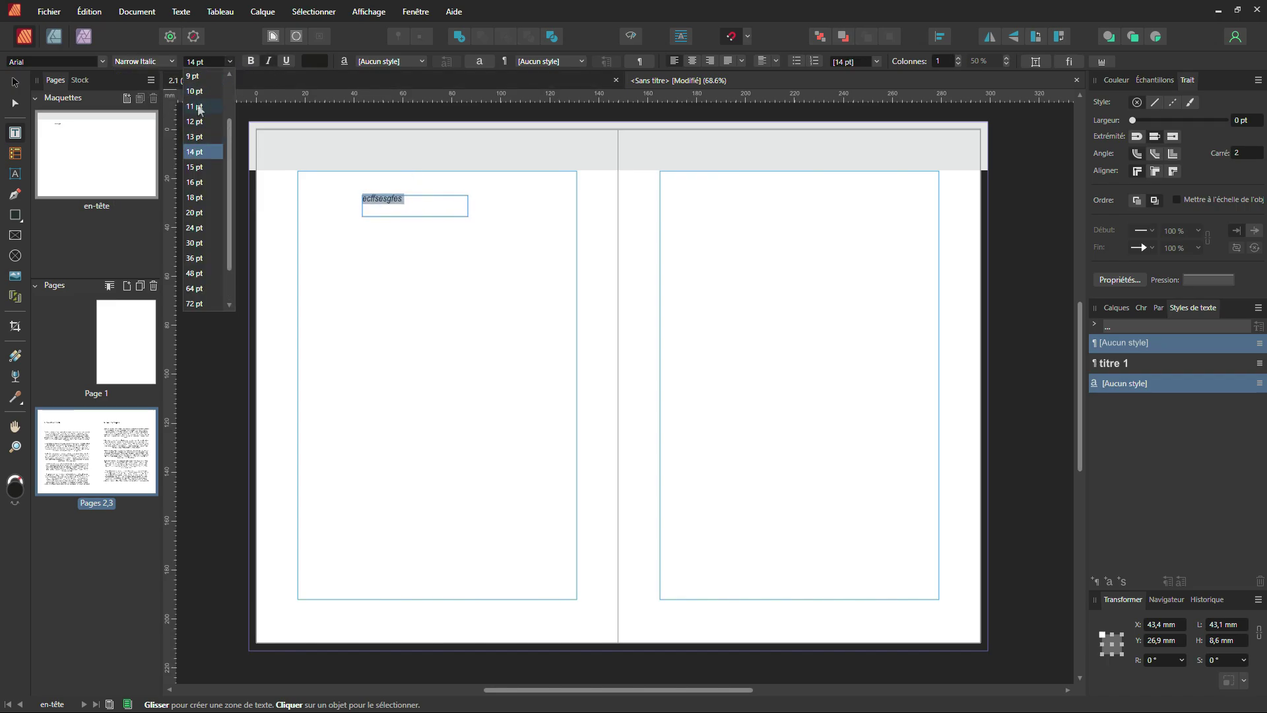
{"action": "left_click", "coordinate": [194, 91]}
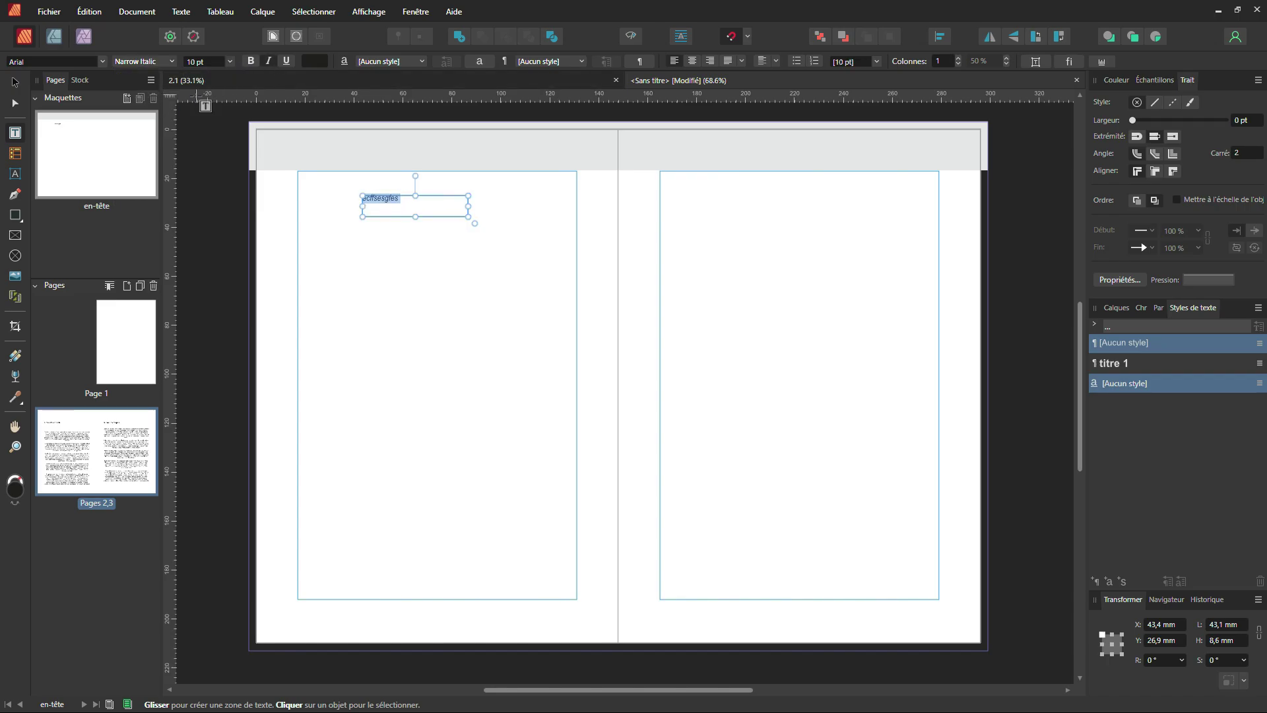
{"action": "left_click", "coordinate": [693, 61]}
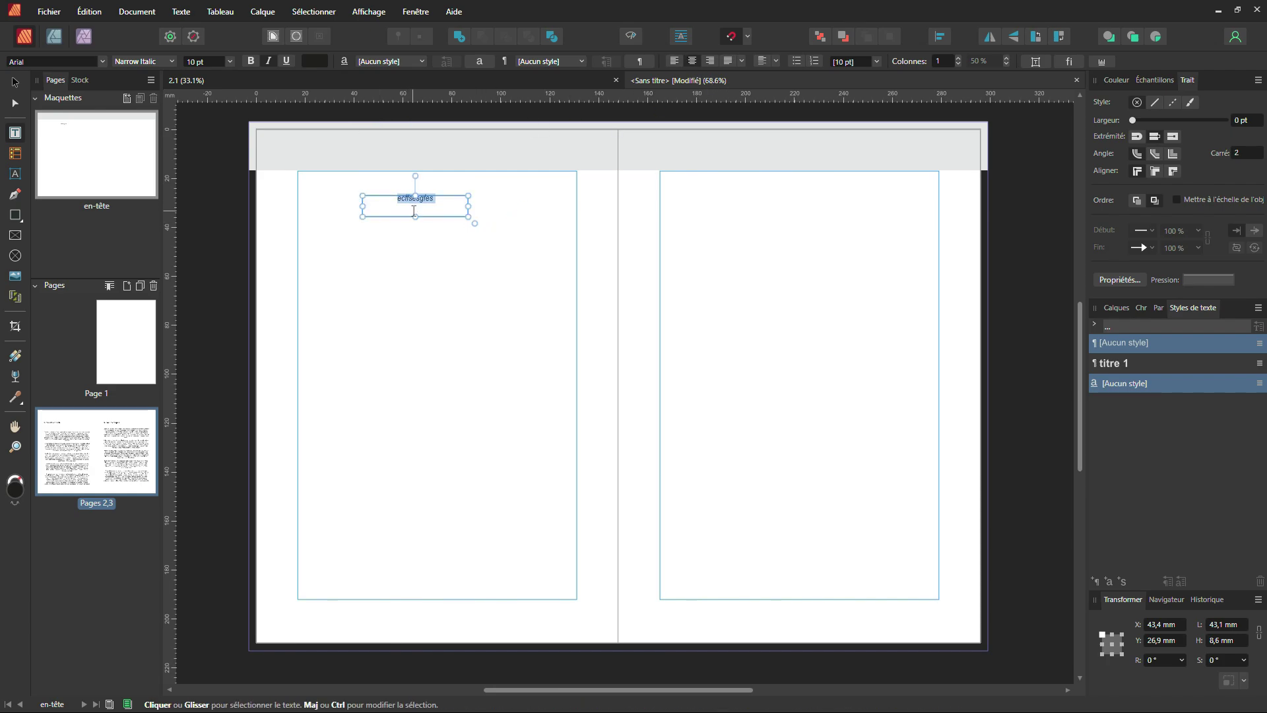
Reduce the text frame to about 4.3 mm high inside the left page's grey band and replace its text with an En-tête courant field.
{"action": "key", "text": "Escape"}
{"action": "left_click_drag", "start_coordinate": [438, 206], "coordinate": [462, 159]}
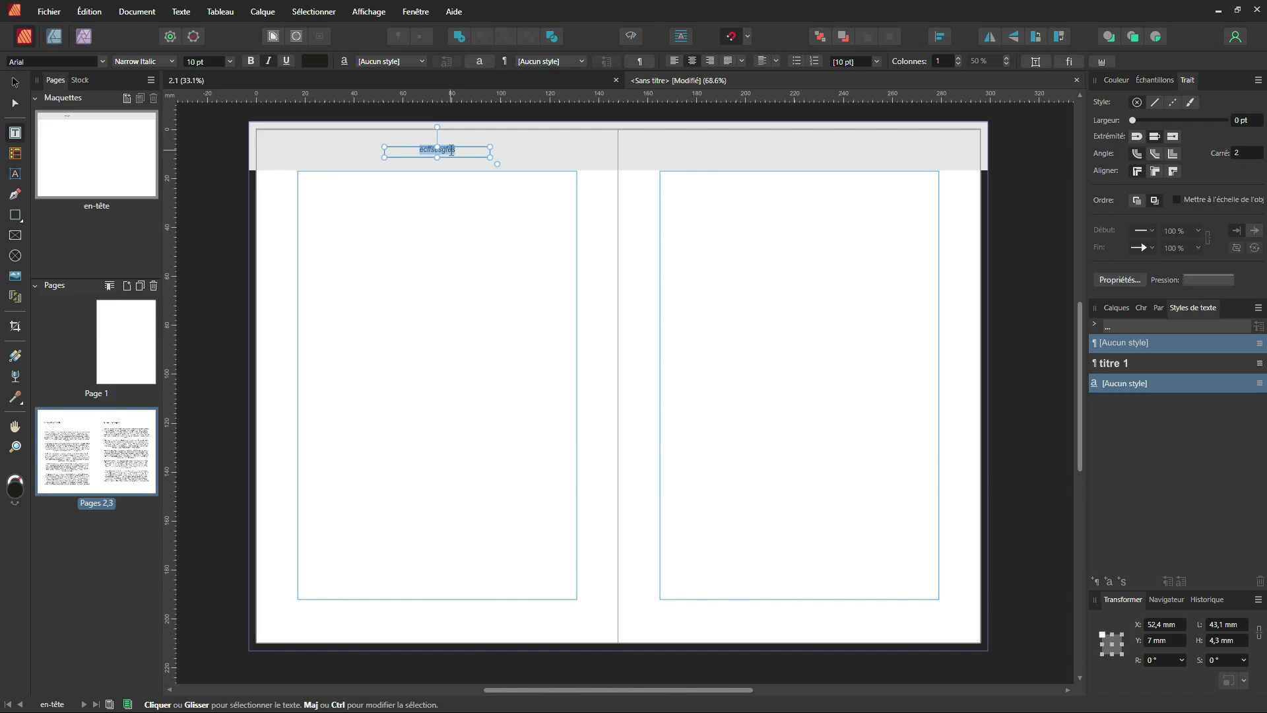
{"action": "left_click", "coordinate": [180, 12]}
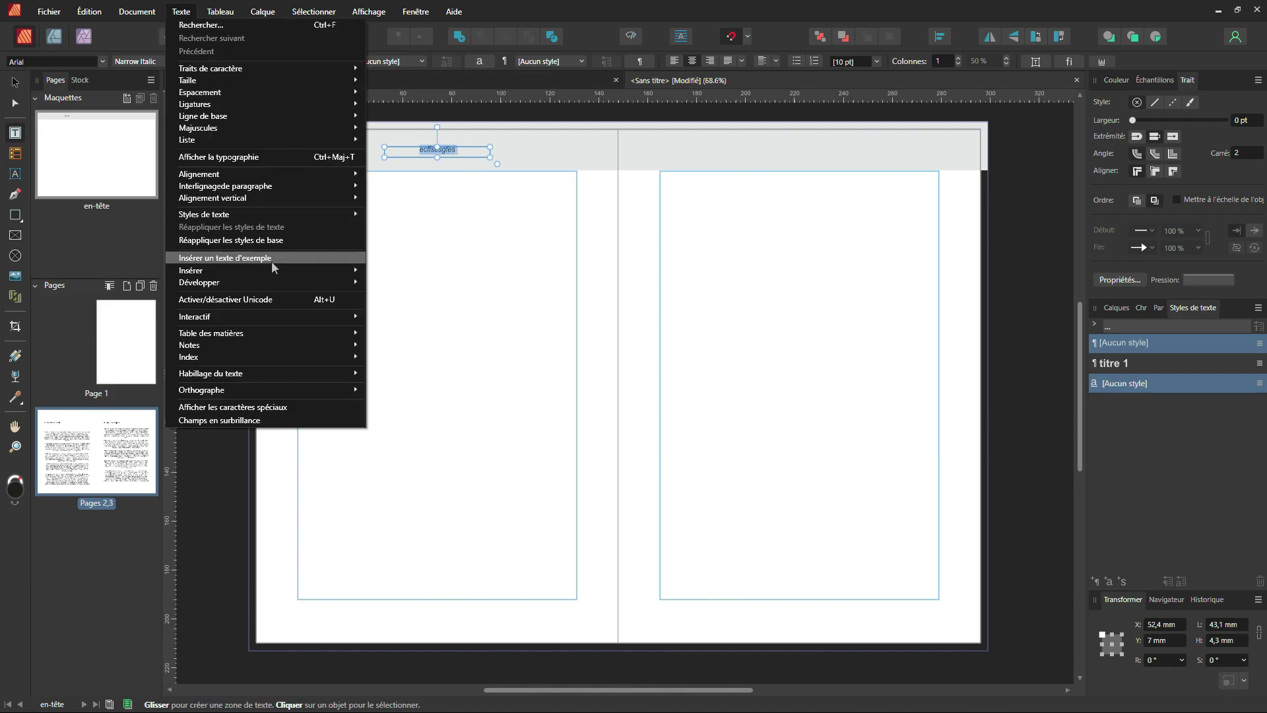
{"action": "mouse_move", "coordinate": [272, 271]}
{"action": "mouse_move", "coordinate": [430, 270]}
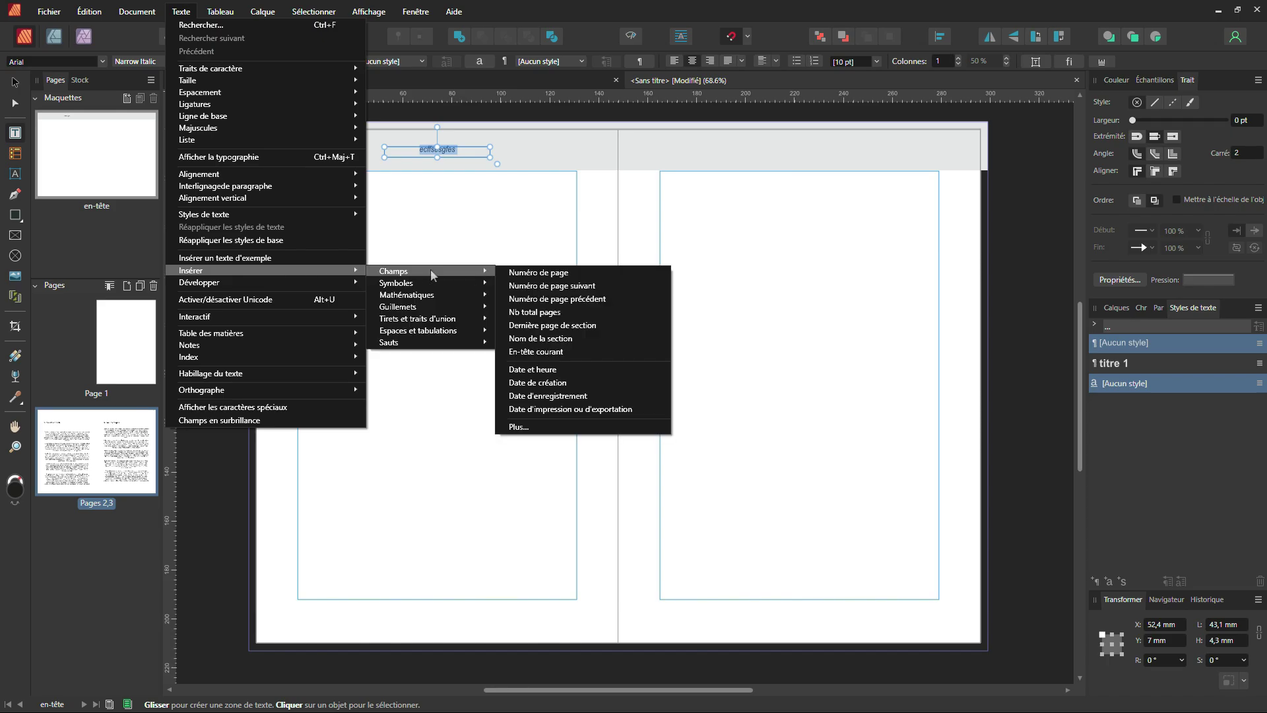
{"action": "left_click", "coordinate": [543, 353]}
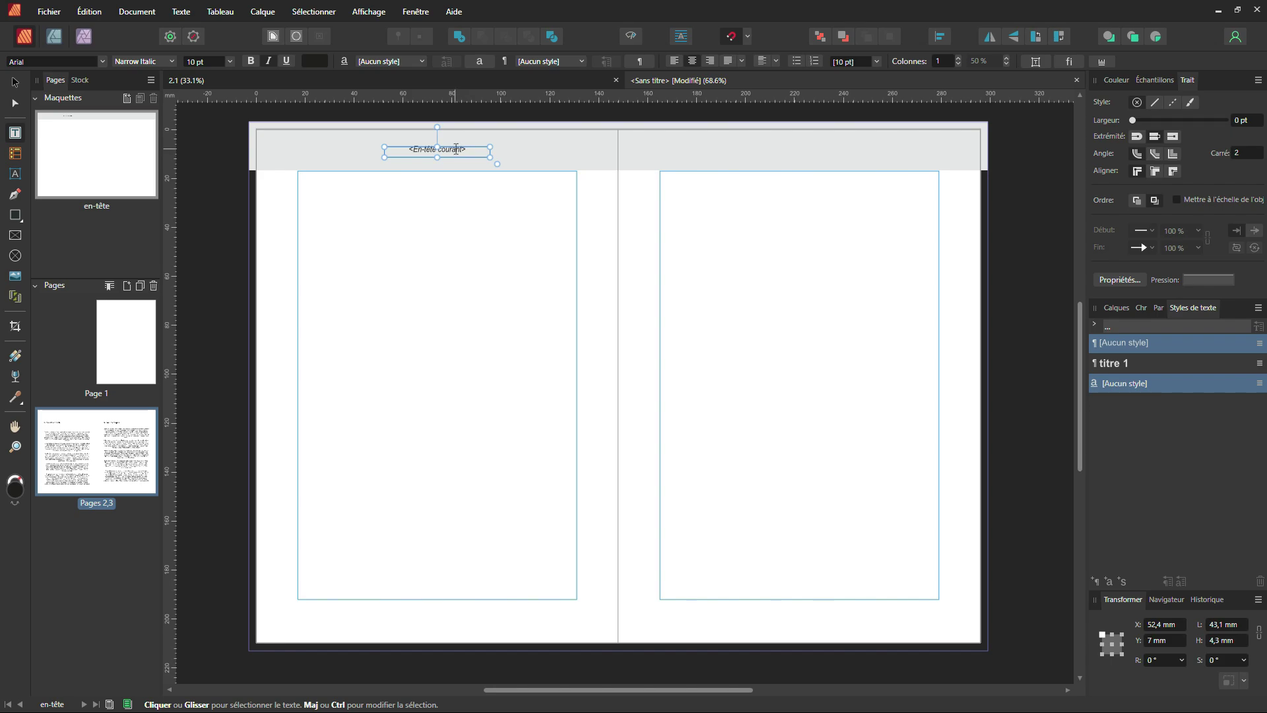
Edit the running header field on the left master page so that it uses the titre 1 style.
{"action": "scroll", "coordinate": [455, 159], "scroll_direction": "up", "scroll_amount": 3}
{"action": "left_click", "coordinate": [554, 243]}
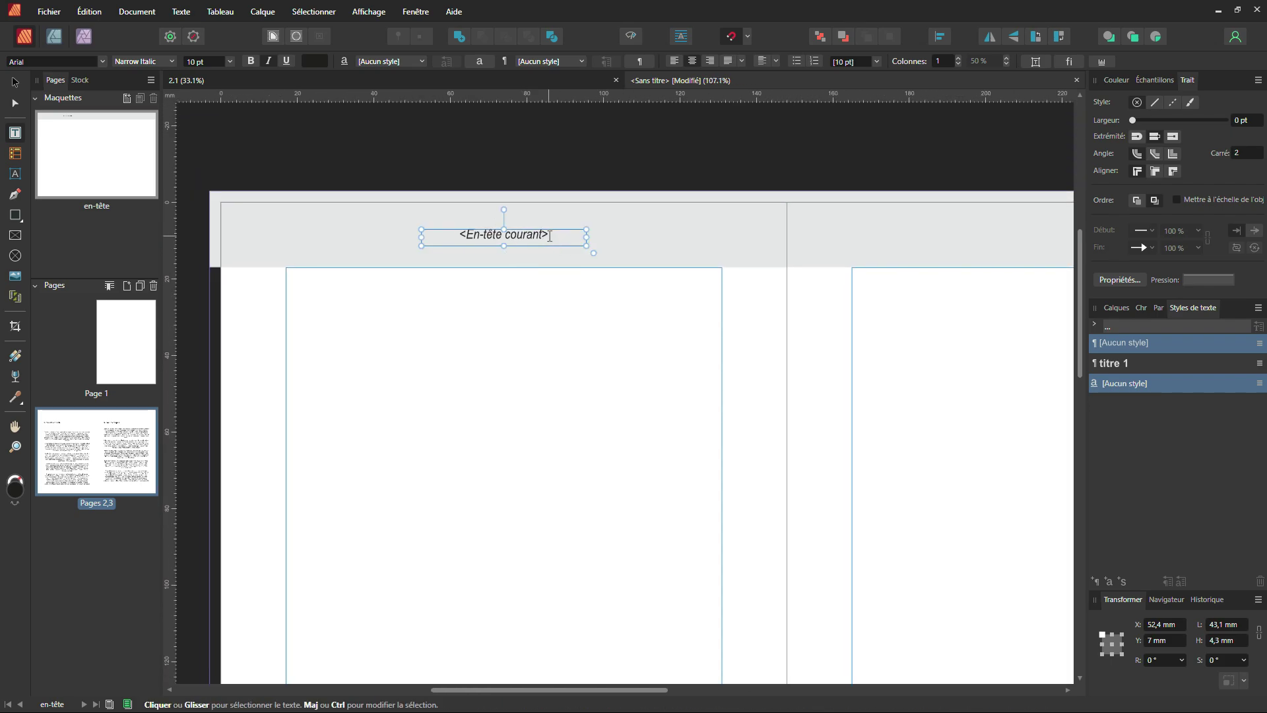
{"action": "left_click_drag", "start_coordinate": [550, 236], "coordinate": [470, 234]}
{"action": "right_click", "coordinate": [476, 235]}
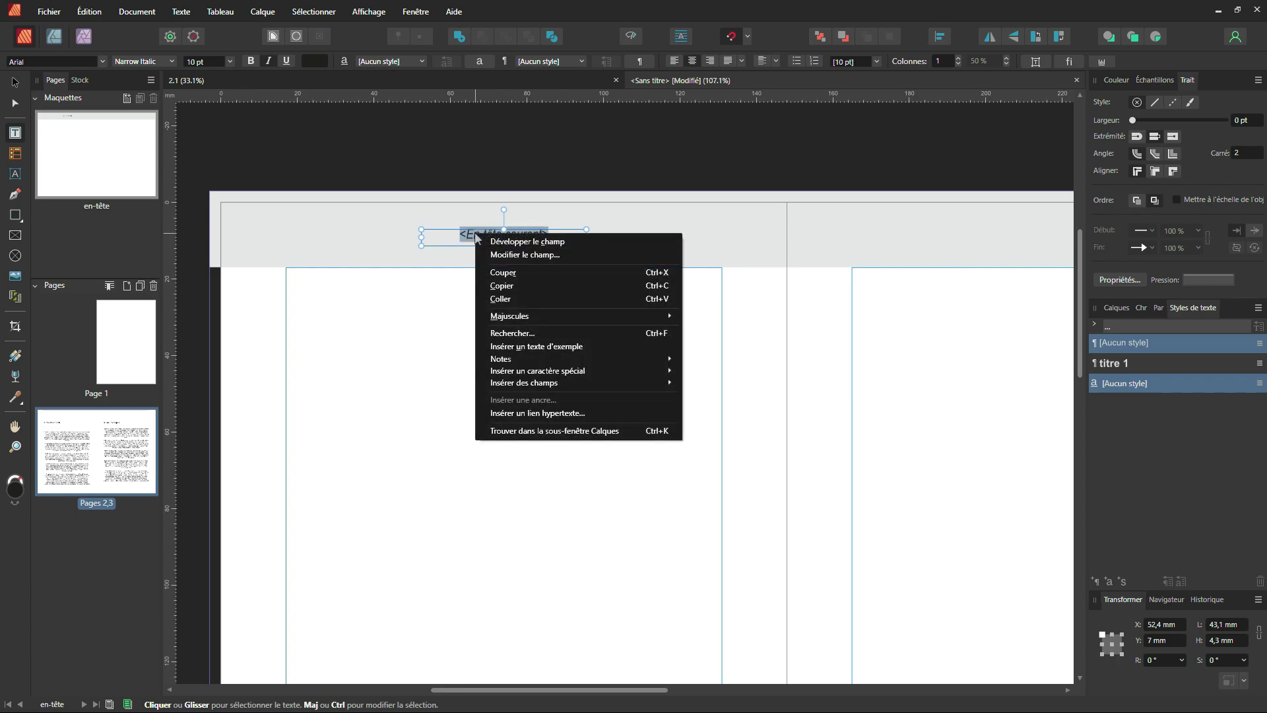
{"action": "left_click", "coordinate": [499, 255]}
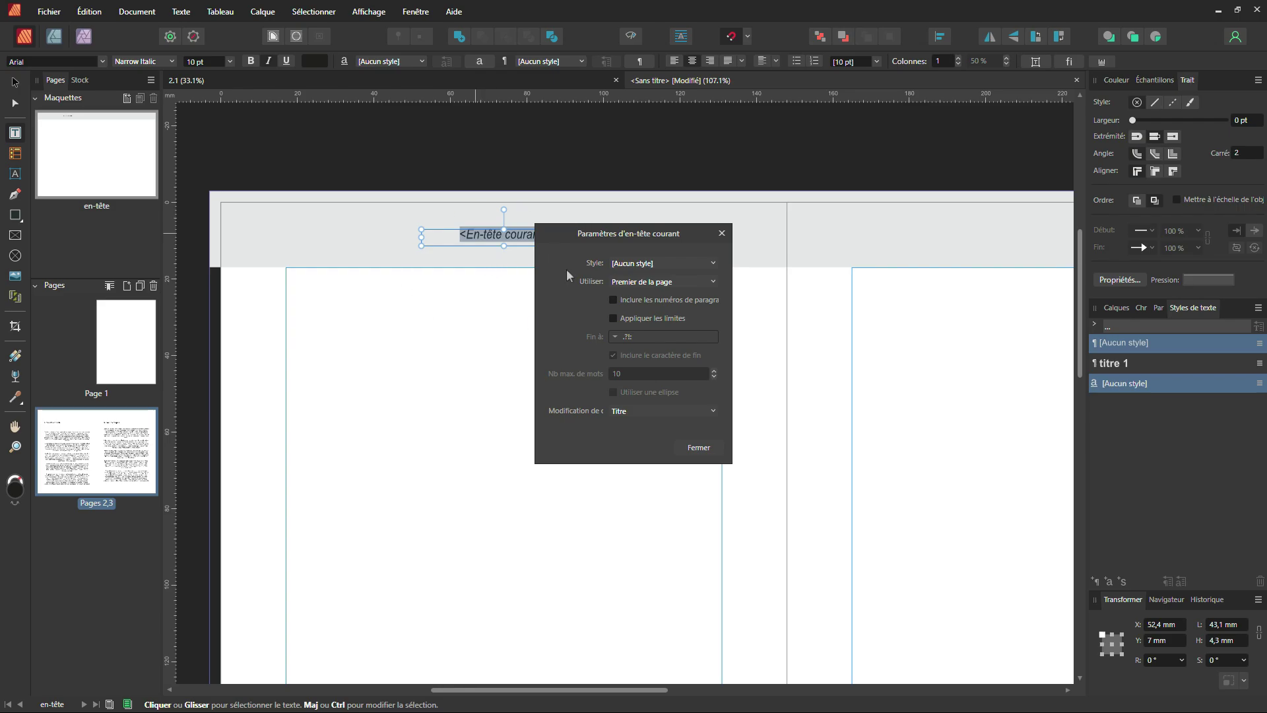
{"action": "left_click", "coordinate": [640, 264]}
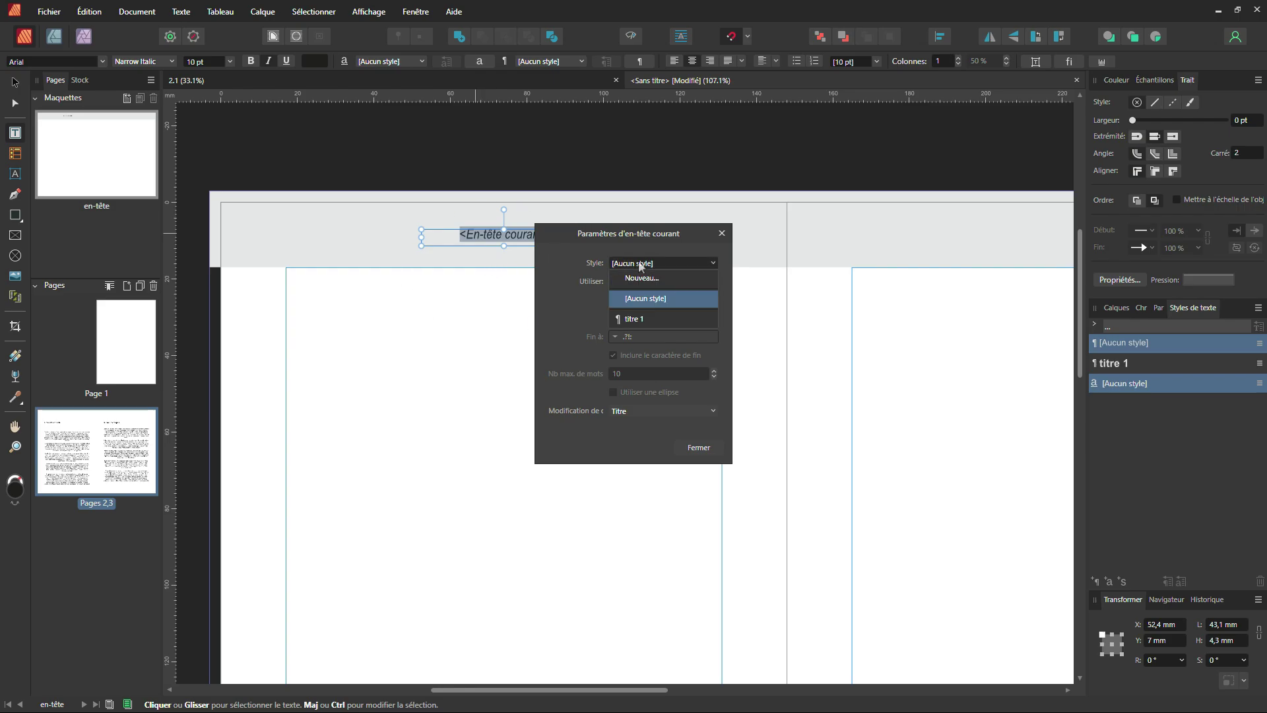
{"action": "left_click", "coordinate": [637, 319]}
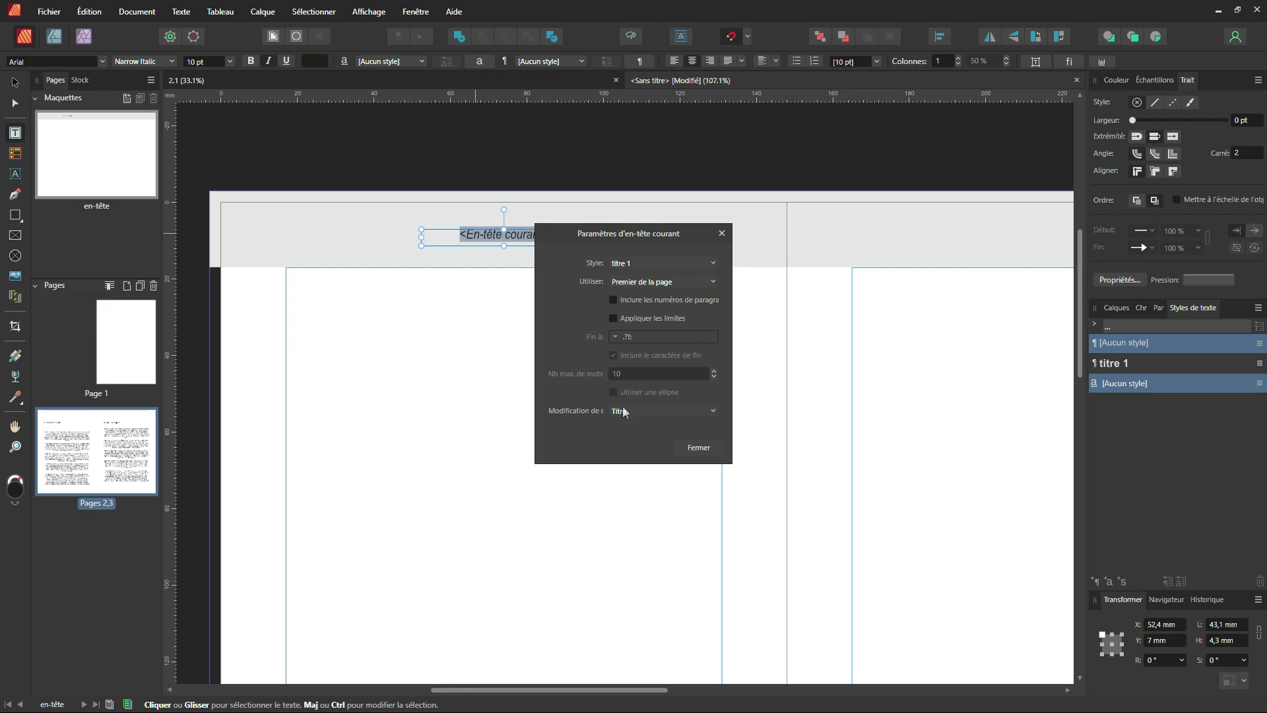
{"action": "left_click", "coordinate": [699, 447]}
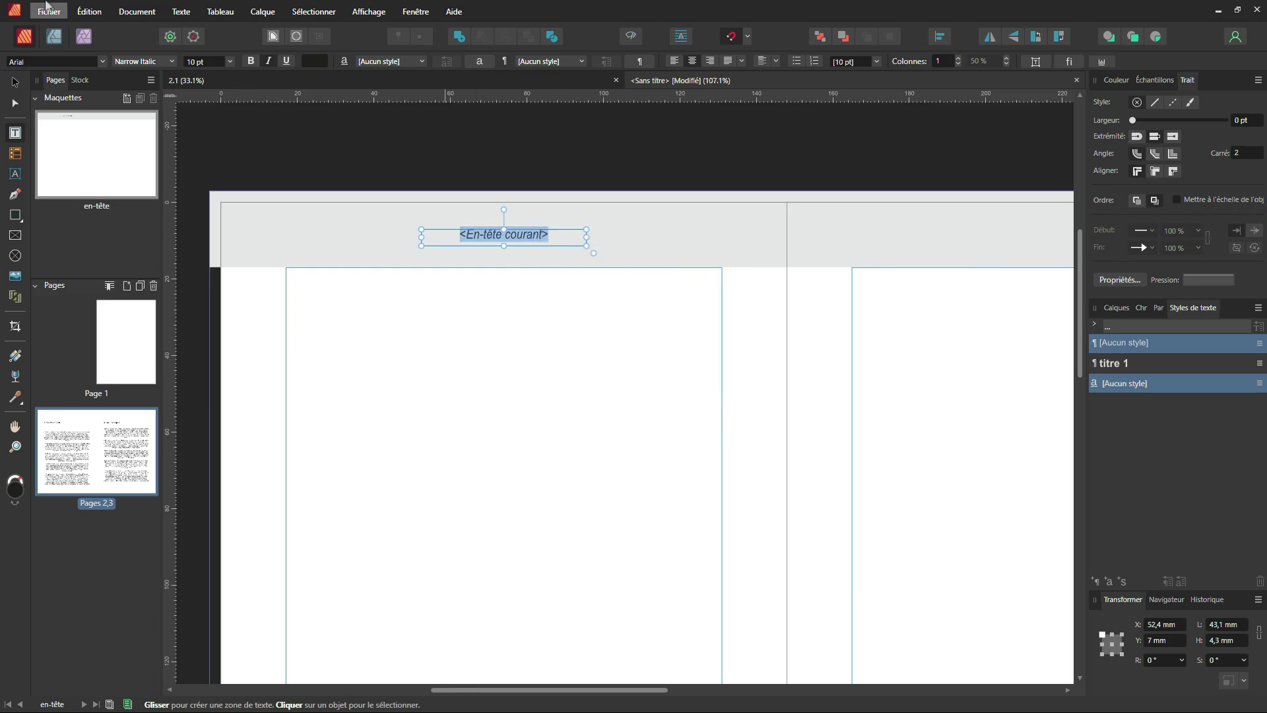
Duplicate the running header frame to the matching place in the grey band of the right master page.
{"action": "left_click", "coordinate": [15, 83]}
{"action": "scroll", "coordinate": [621, 277], "scroll_direction": "down", "scroll_amount": 2}
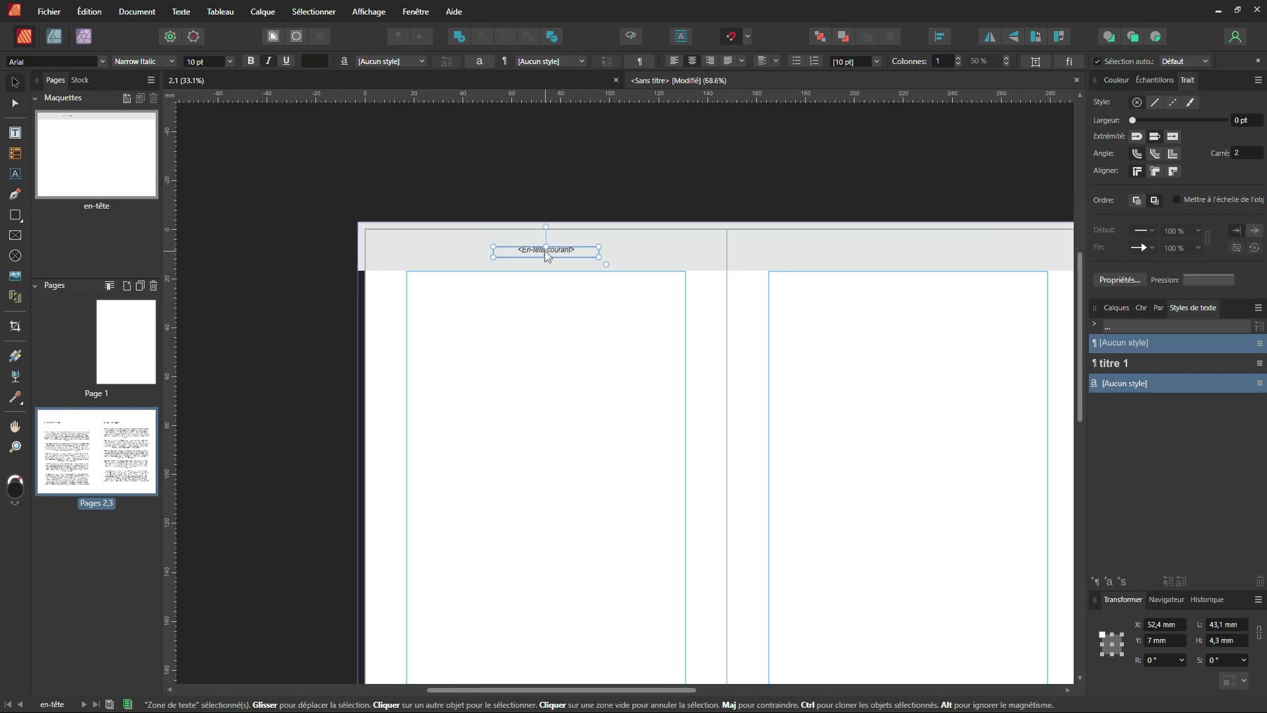
{"action": "left_click_drag", "start_coordinate": [545, 252], "coordinate": [909, 271]}
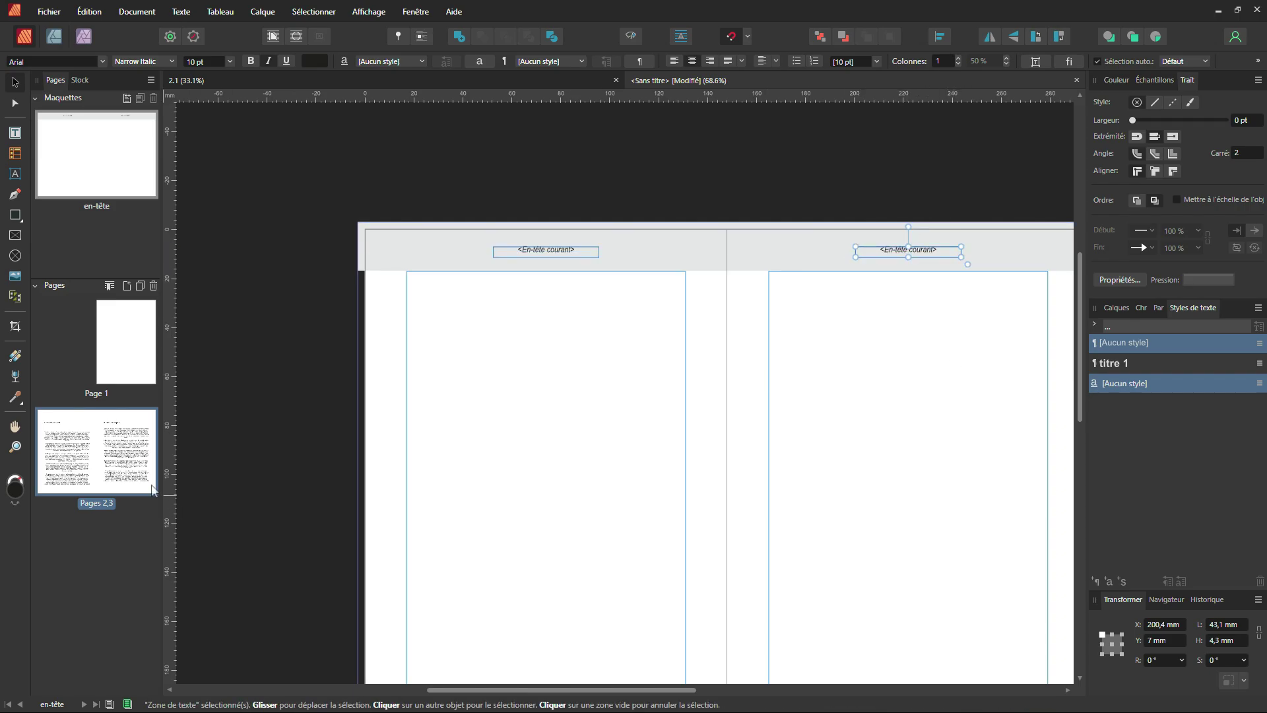
Apply the en-tête master to pages 2-3, replacing the existing master and migrating the content.
{"action": "double_click", "coordinate": [85, 457]}
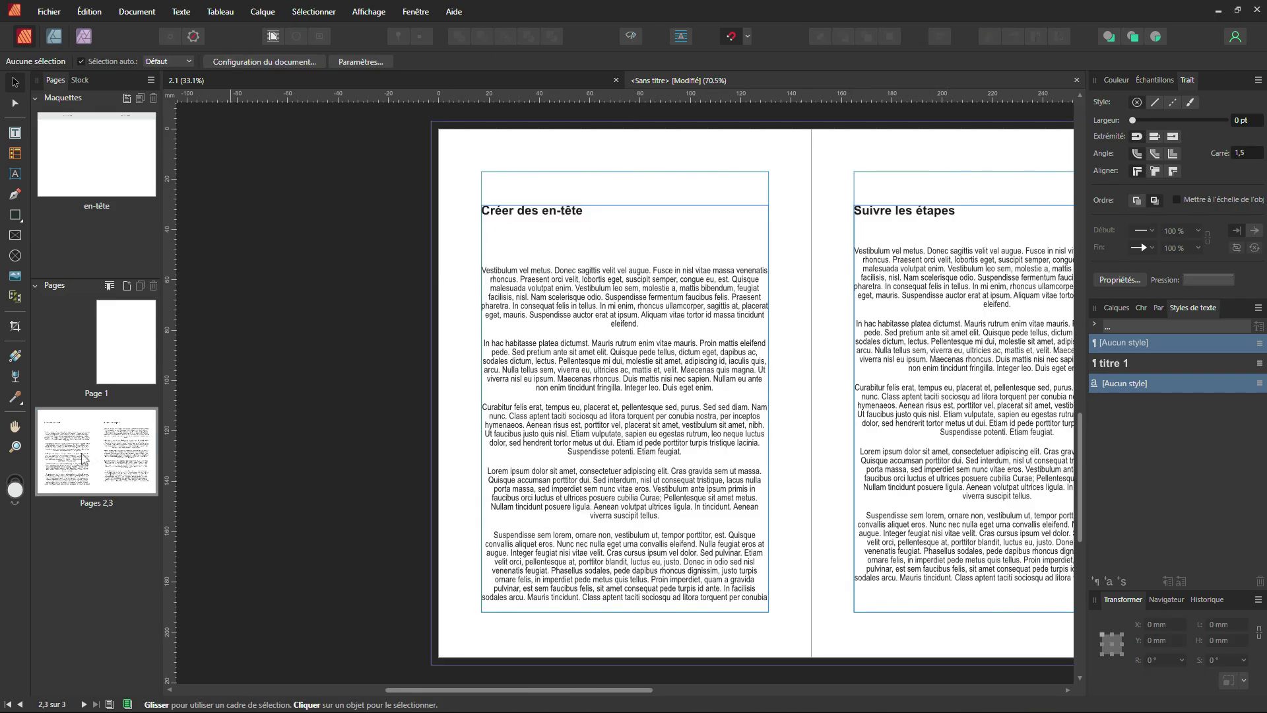
{"action": "right_click", "coordinate": [86, 417]}
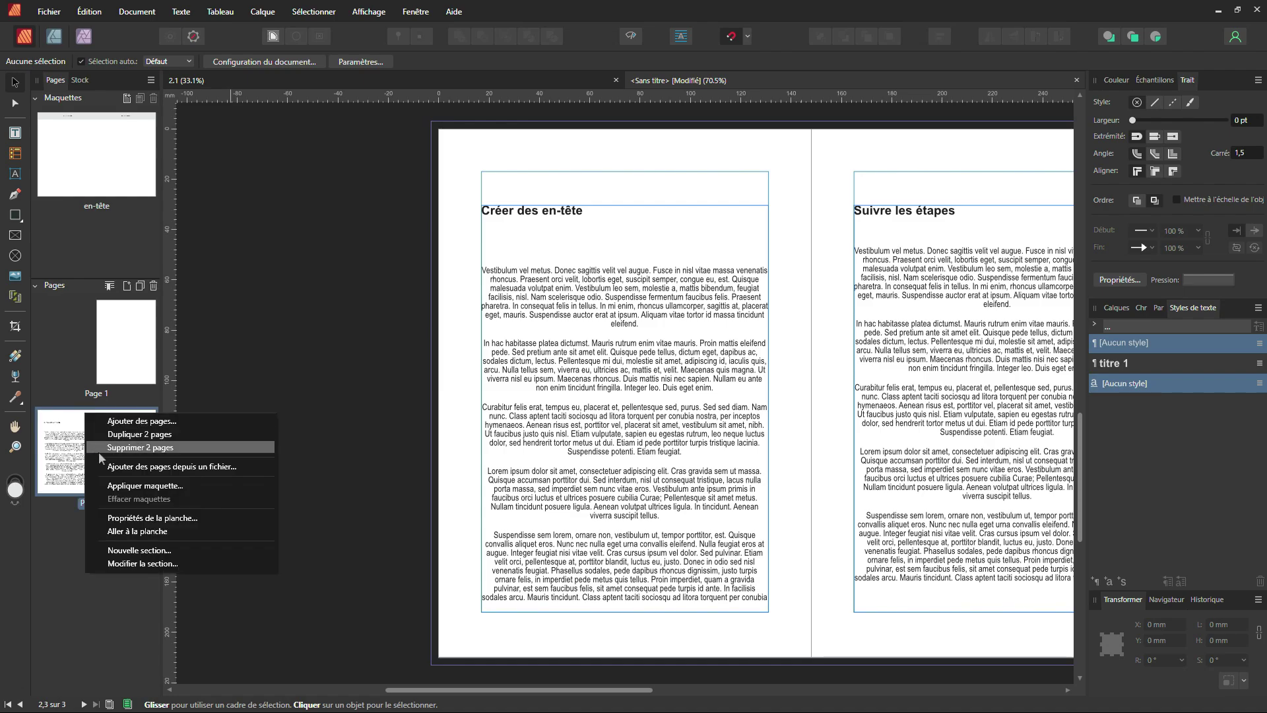
{"action": "left_click", "coordinate": [114, 487]}
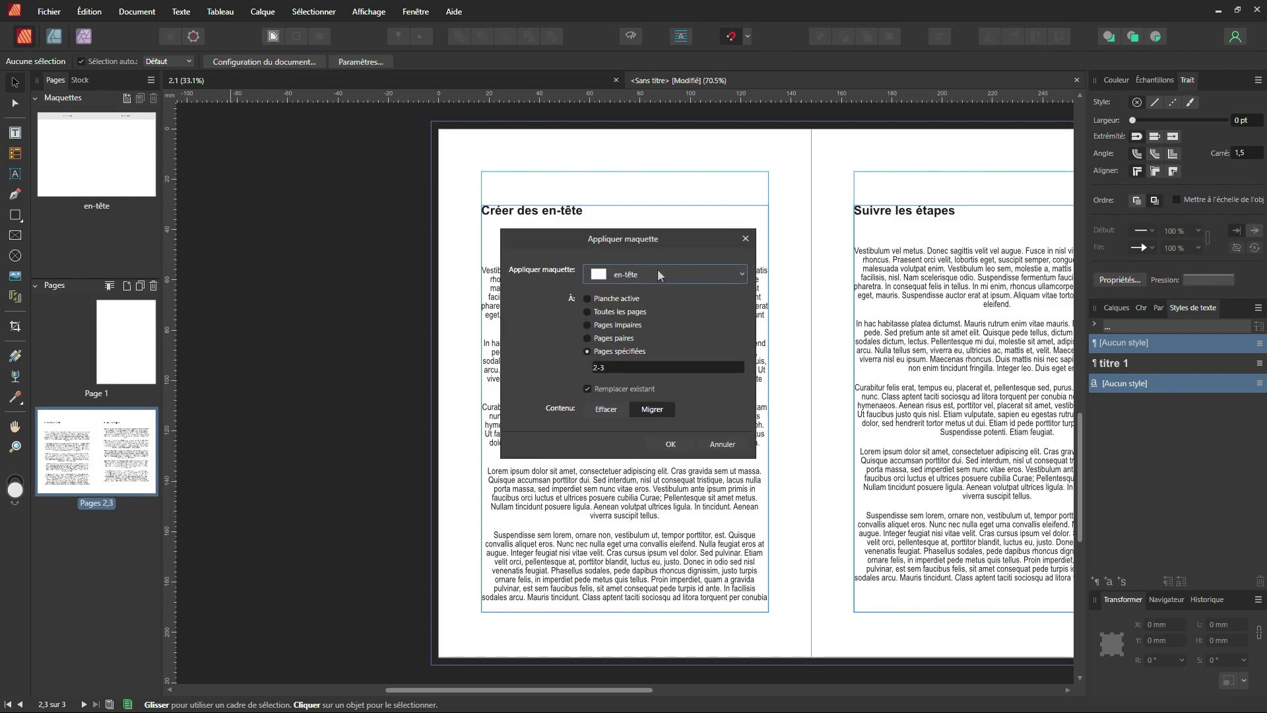
{"action": "left_click", "coordinate": [671, 444]}
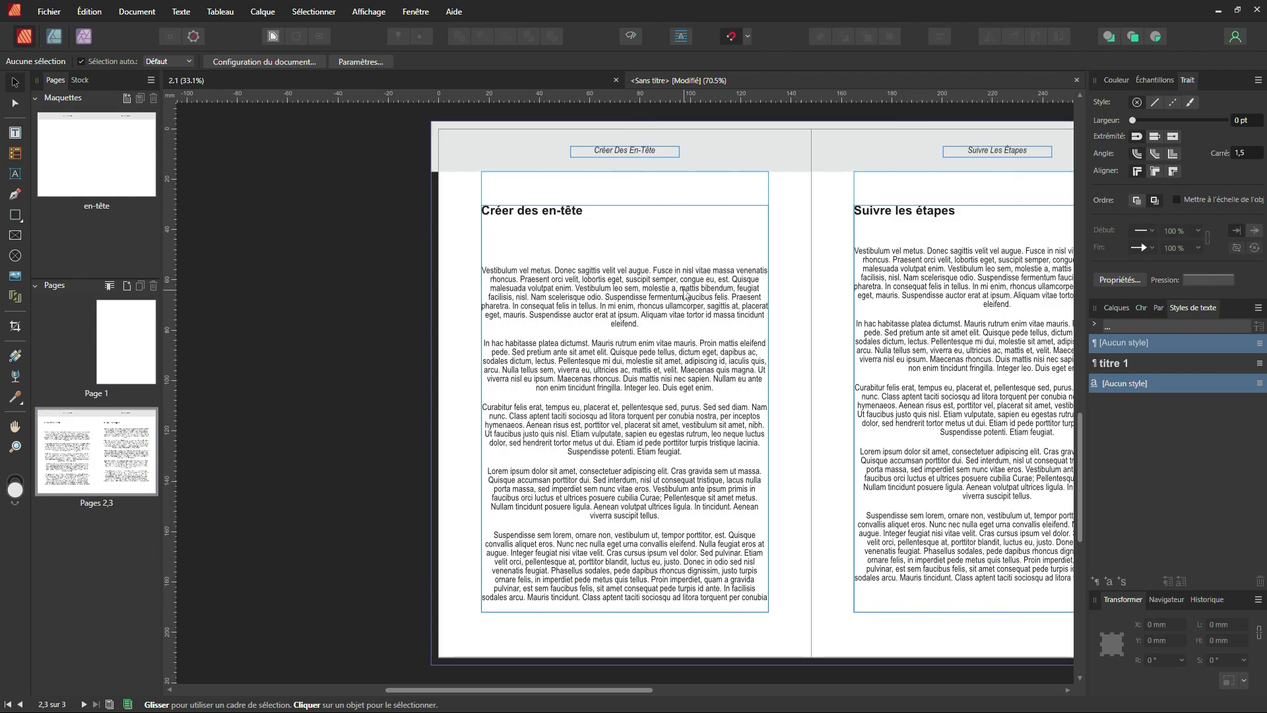
Replace the right page's heading "Suivre les étapes" with "Les étapes" to test the running header.
{"action": "scroll", "coordinate": [680, 251], "scroll_direction": "right", "scroll_amount": 3}
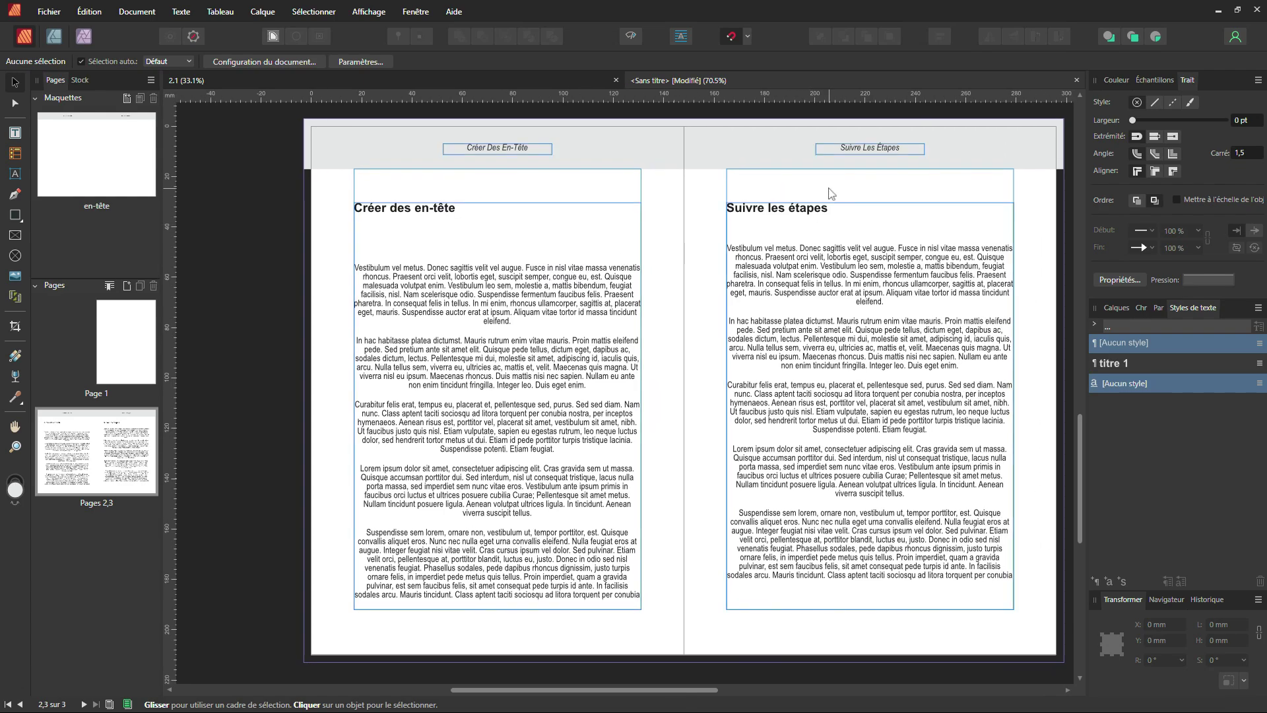
{"action": "scroll", "coordinate": [617, 209], "scroll_direction": "up", "scroll_amount": 2}
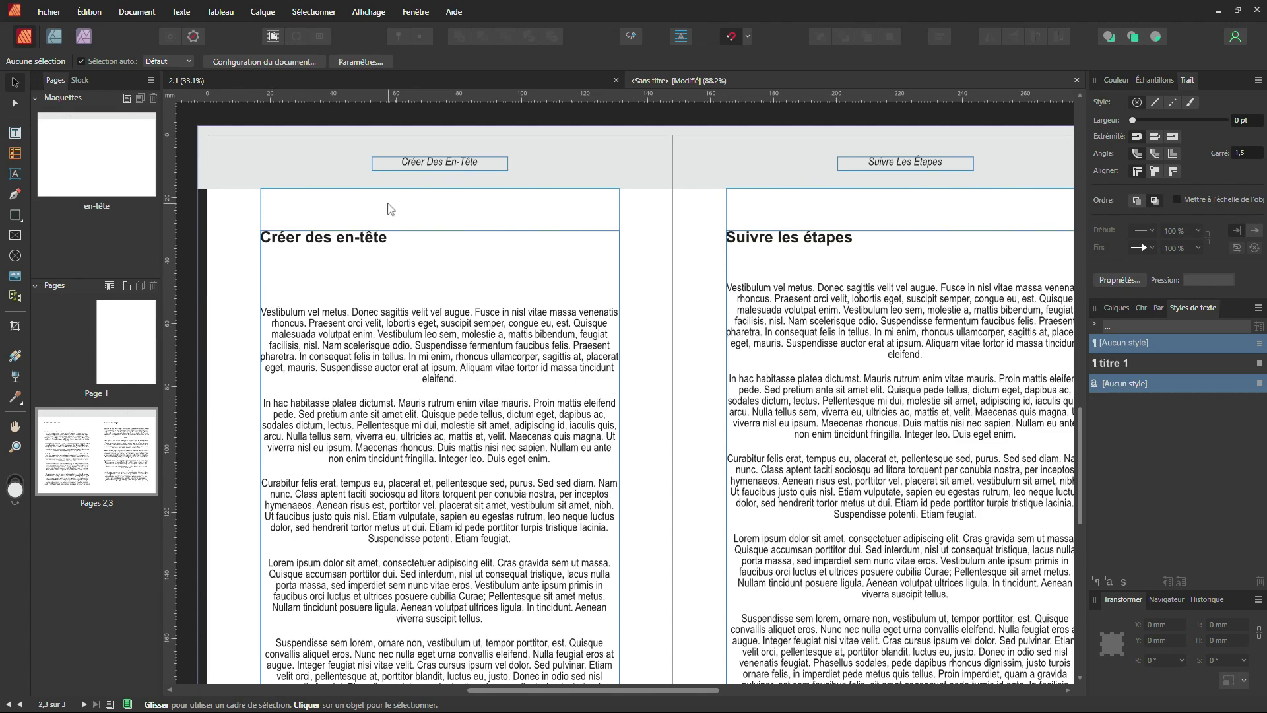
{"action": "triple_click", "coordinate": [780, 239]}
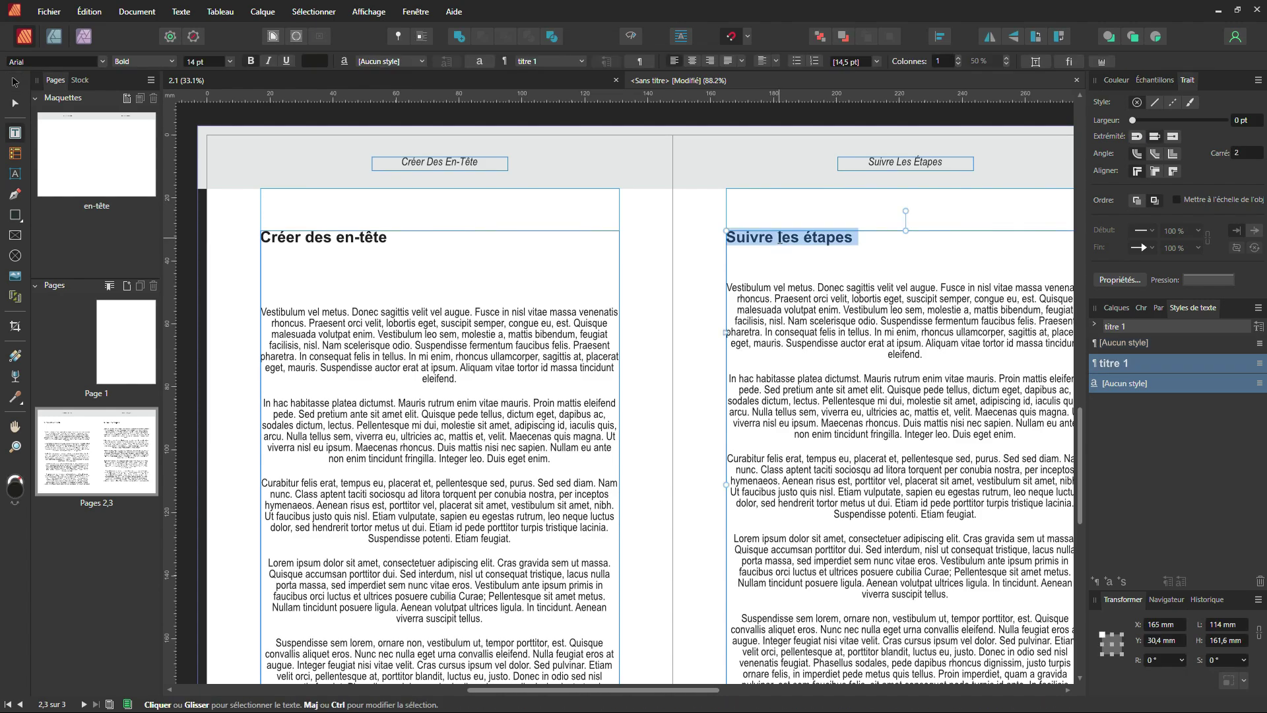
{"action": "type", "text": "Les étape"}
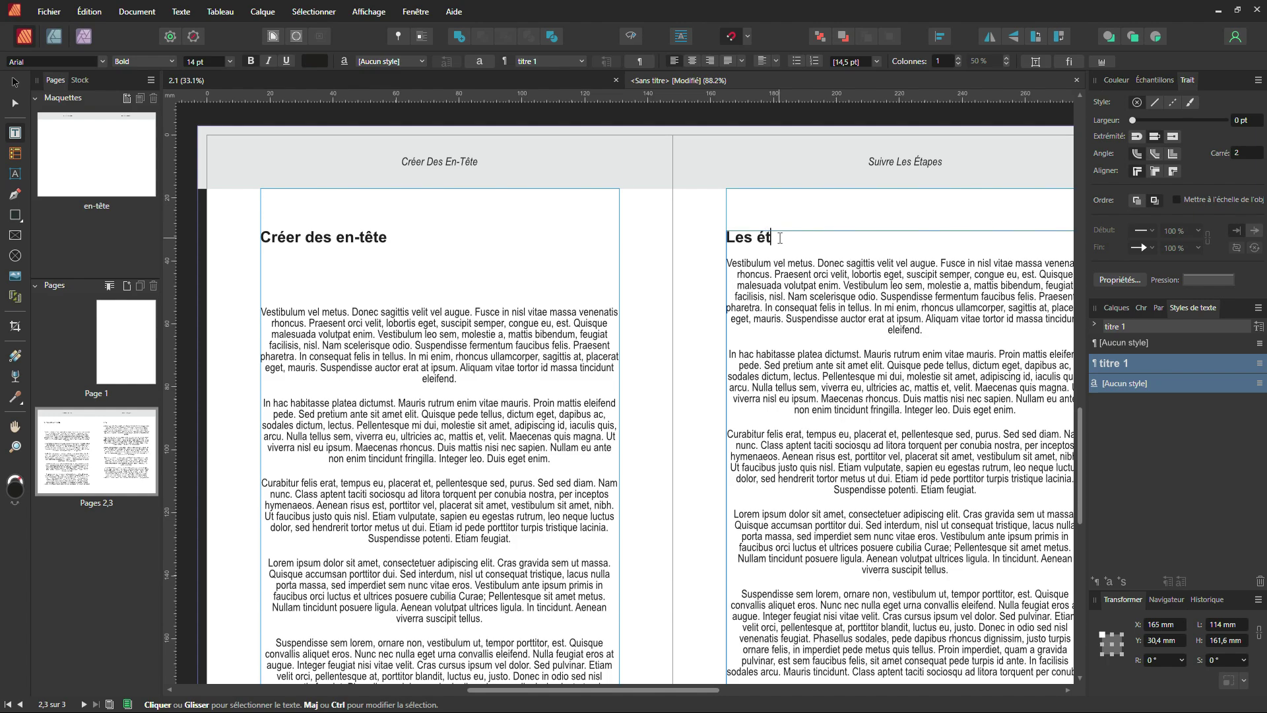
{"action": "type", "text": "s"}
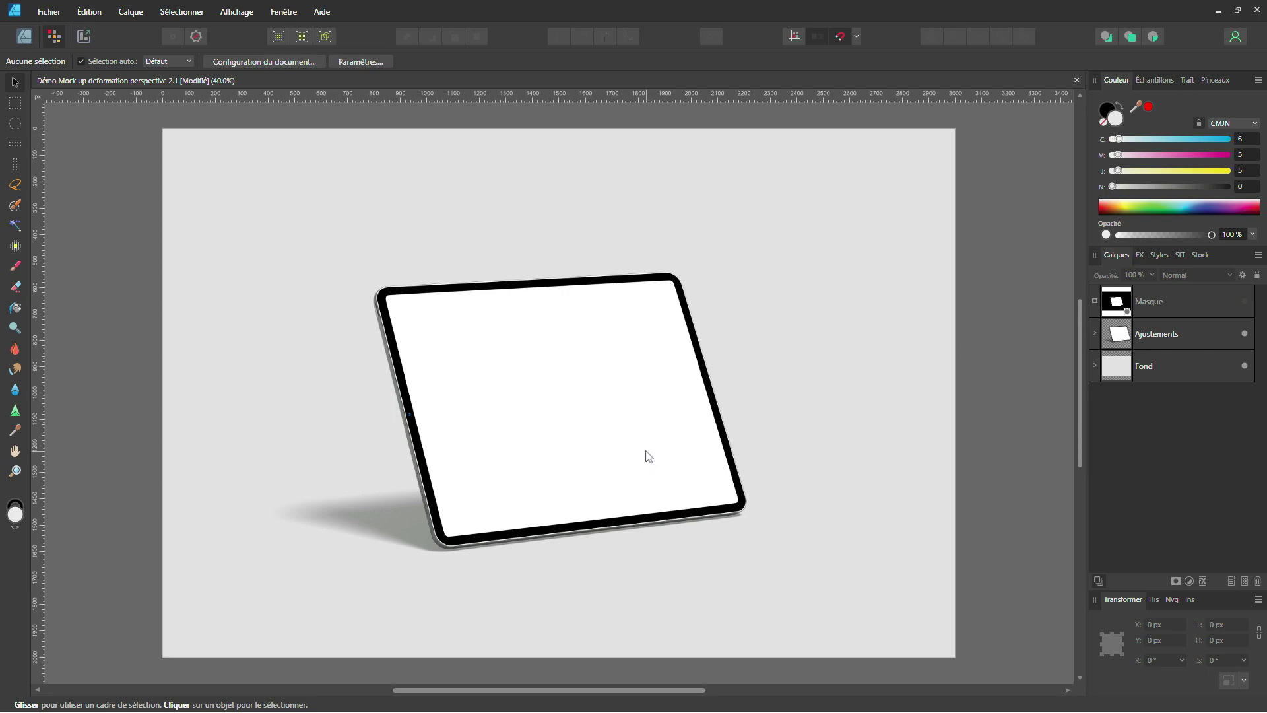
Place Démo design integré.afdesign over the tablet screen at about 1357 px wide and 1018 px high.
{"action": "left_click", "coordinate": [53, 14]}
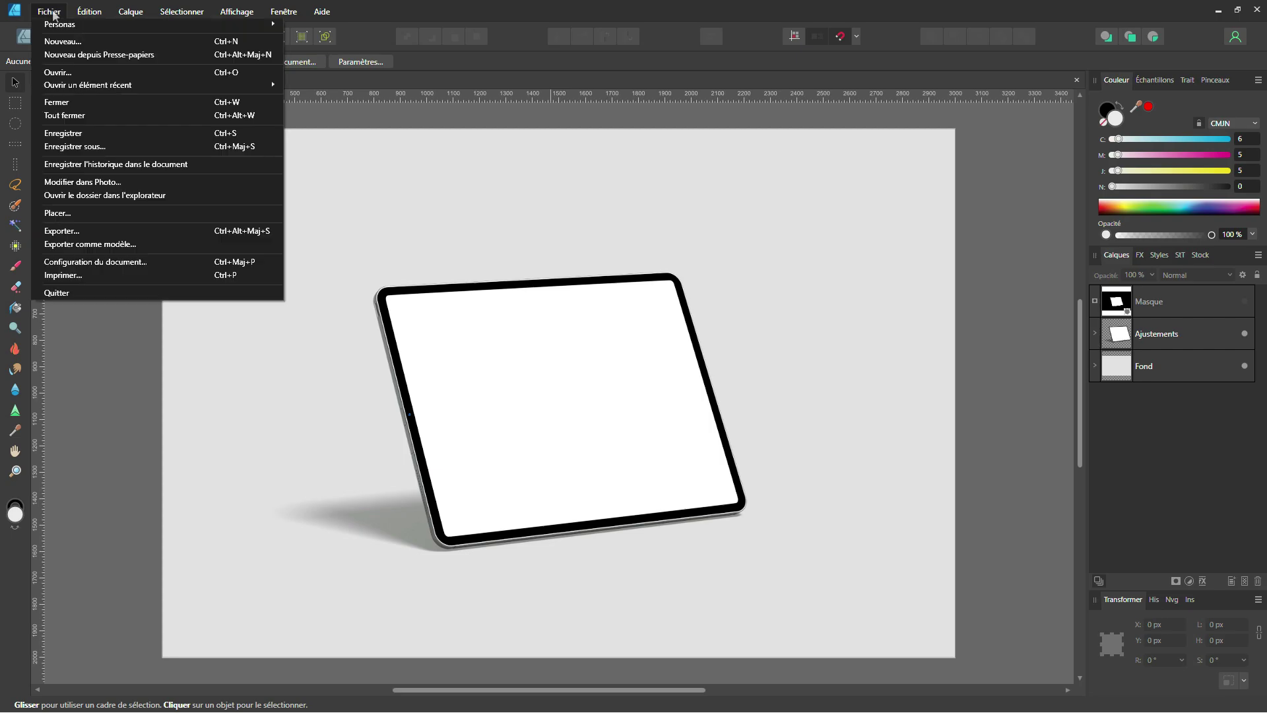
{"action": "left_click", "coordinate": [74, 212]}
{"action": "left_click", "coordinate": [222, 164]}
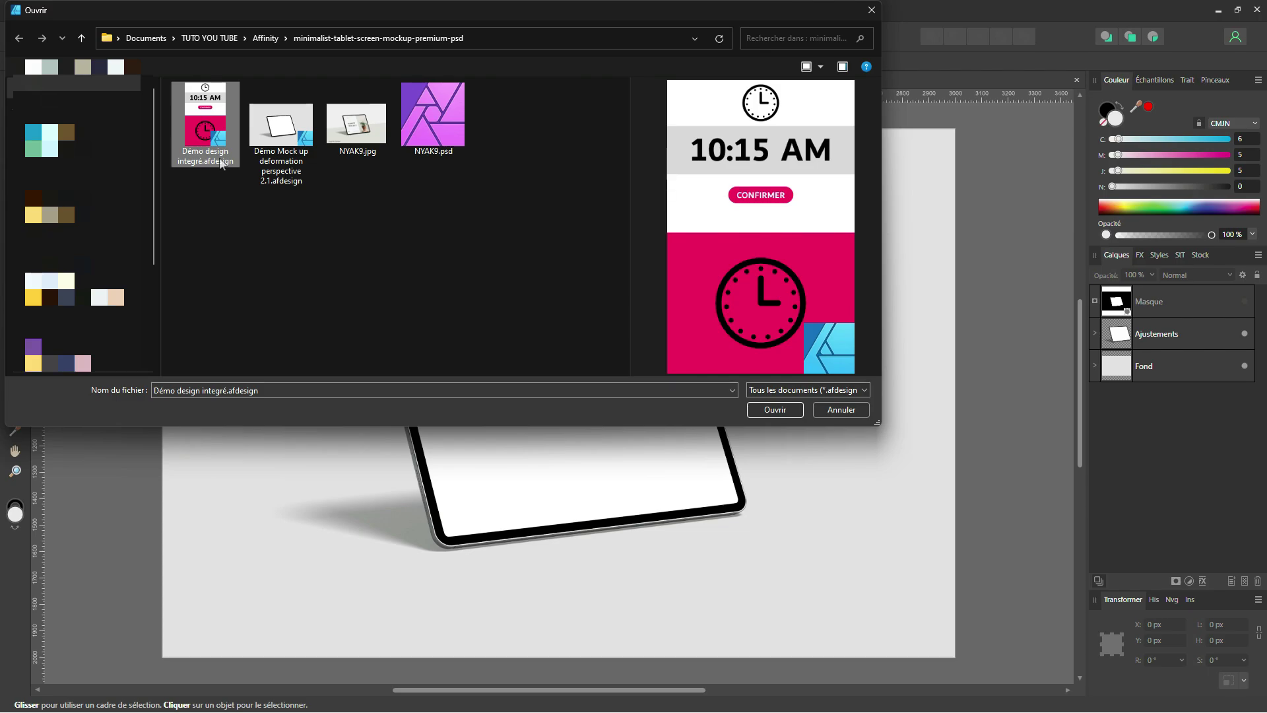
{"action": "left_click", "coordinate": [776, 410]}
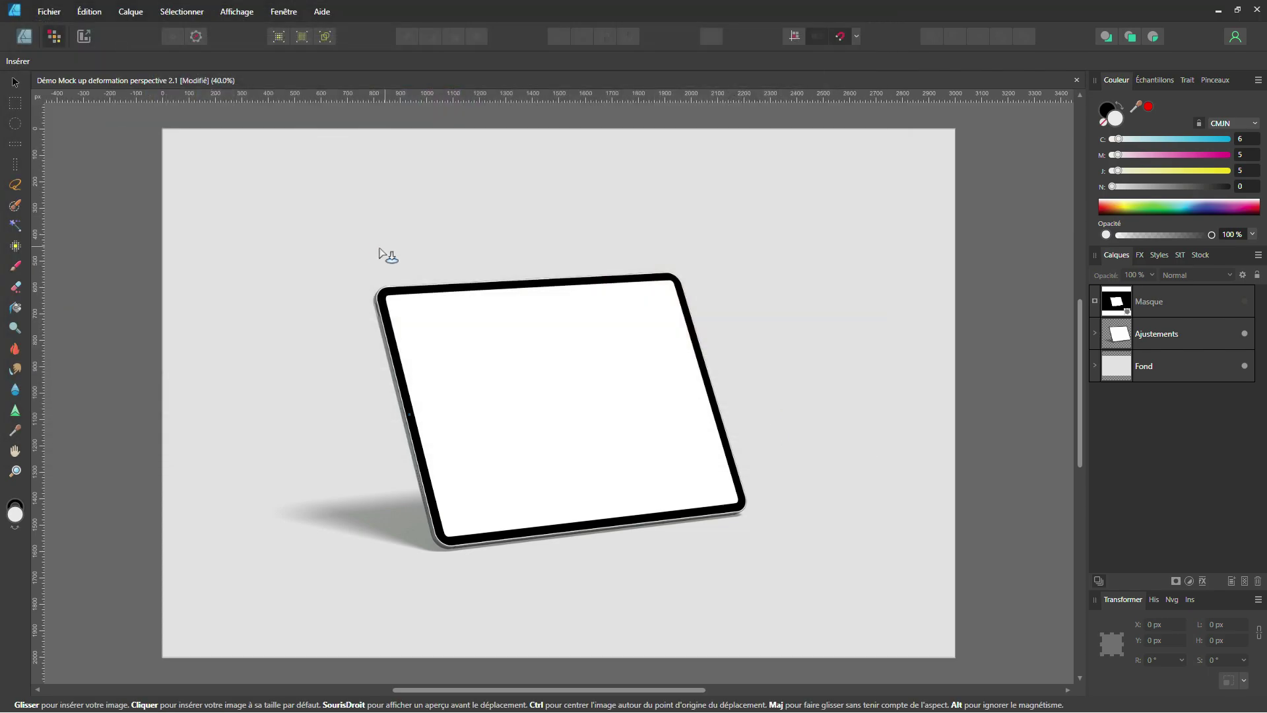
{"action": "left_click_drag", "start_coordinate": [362, 252], "coordinate": [754, 485]}
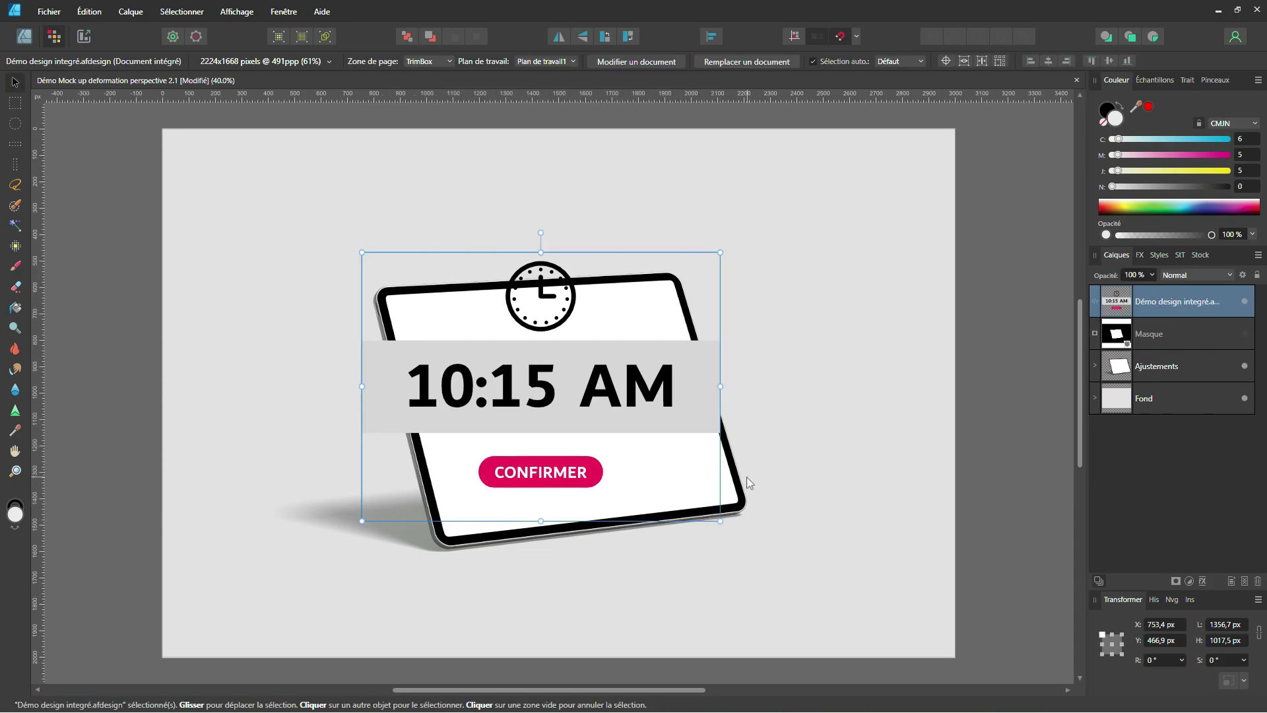
Add a live Perspective filter to the placed design and show its grid, with the dialog moved clear of the tablet.
{"action": "left_click", "coordinate": [127, 12]}
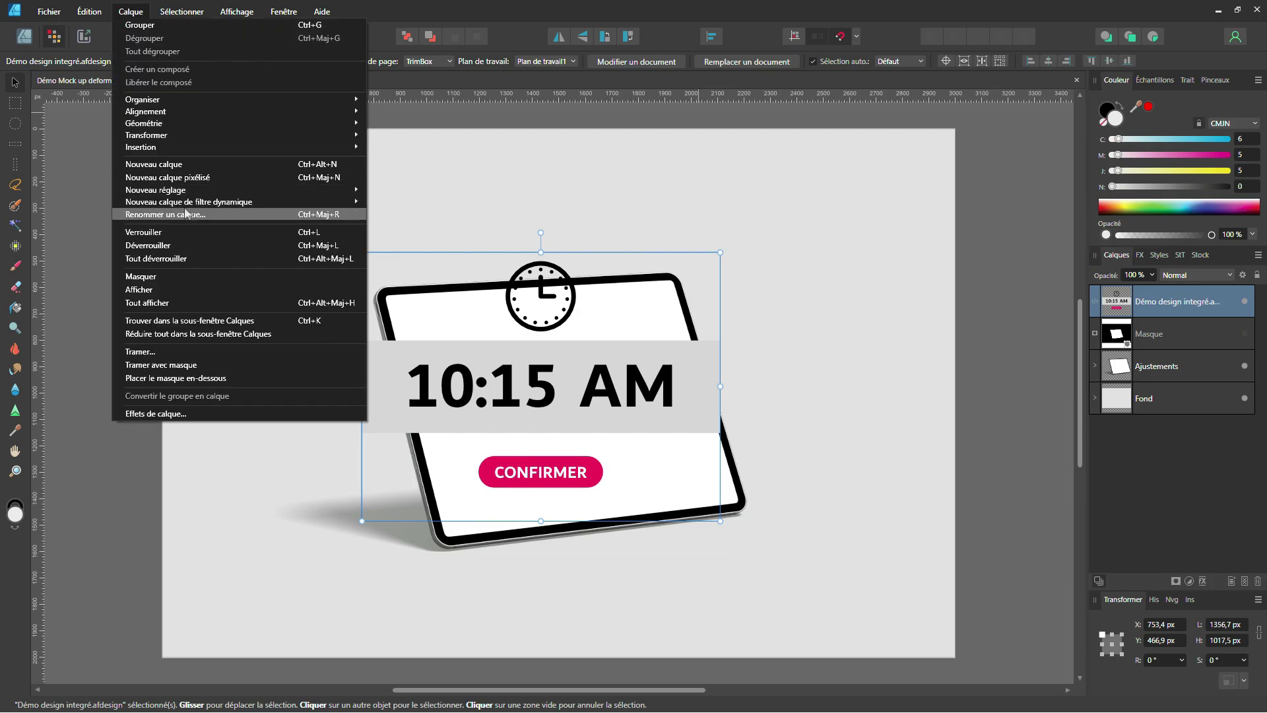
{"action": "mouse_move", "coordinate": [190, 206]}
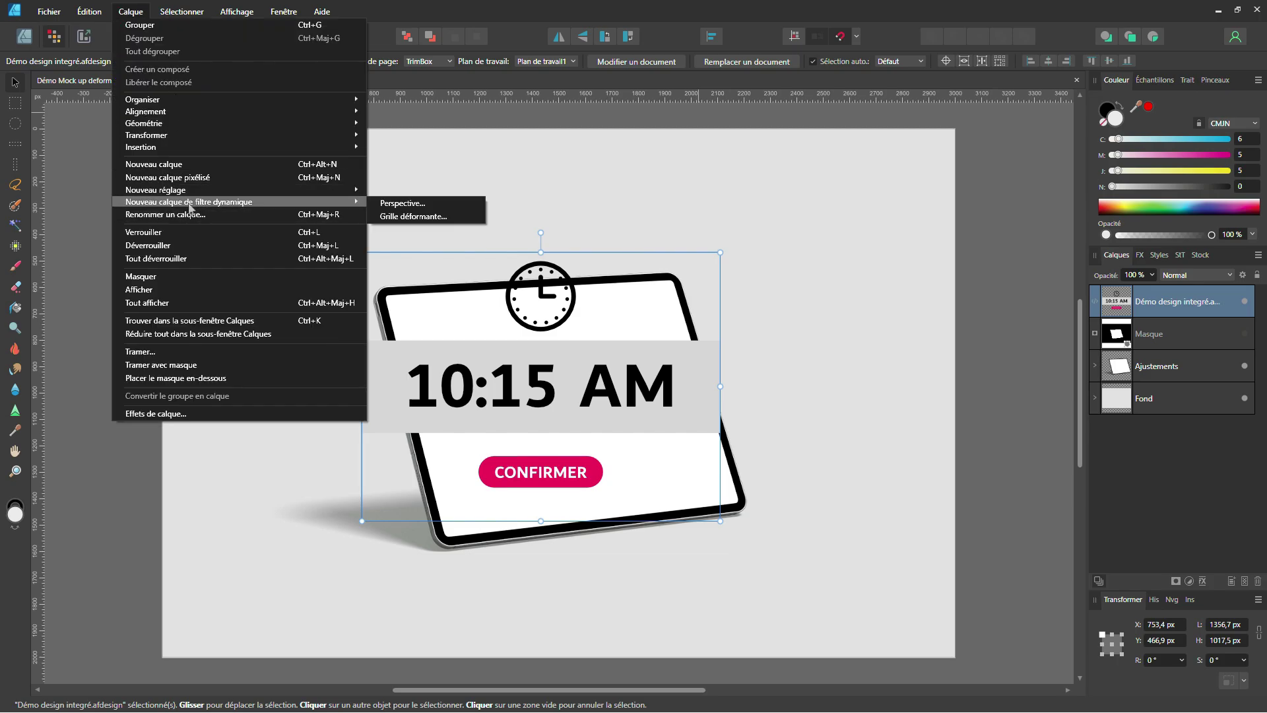
{"action": "left_click", "coordinate": [427, 208]}
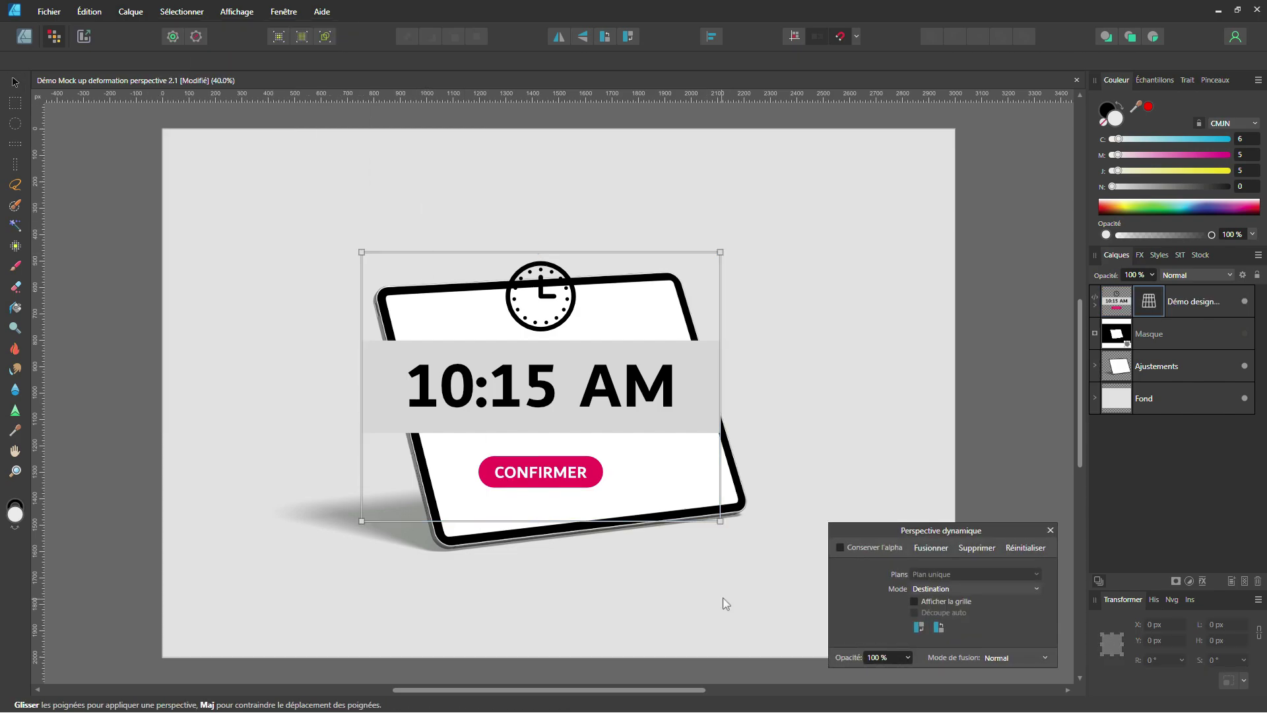
{"action": "left_click_drag", "start_coordinate": [929, 533], "coordinate": [876, 202]}
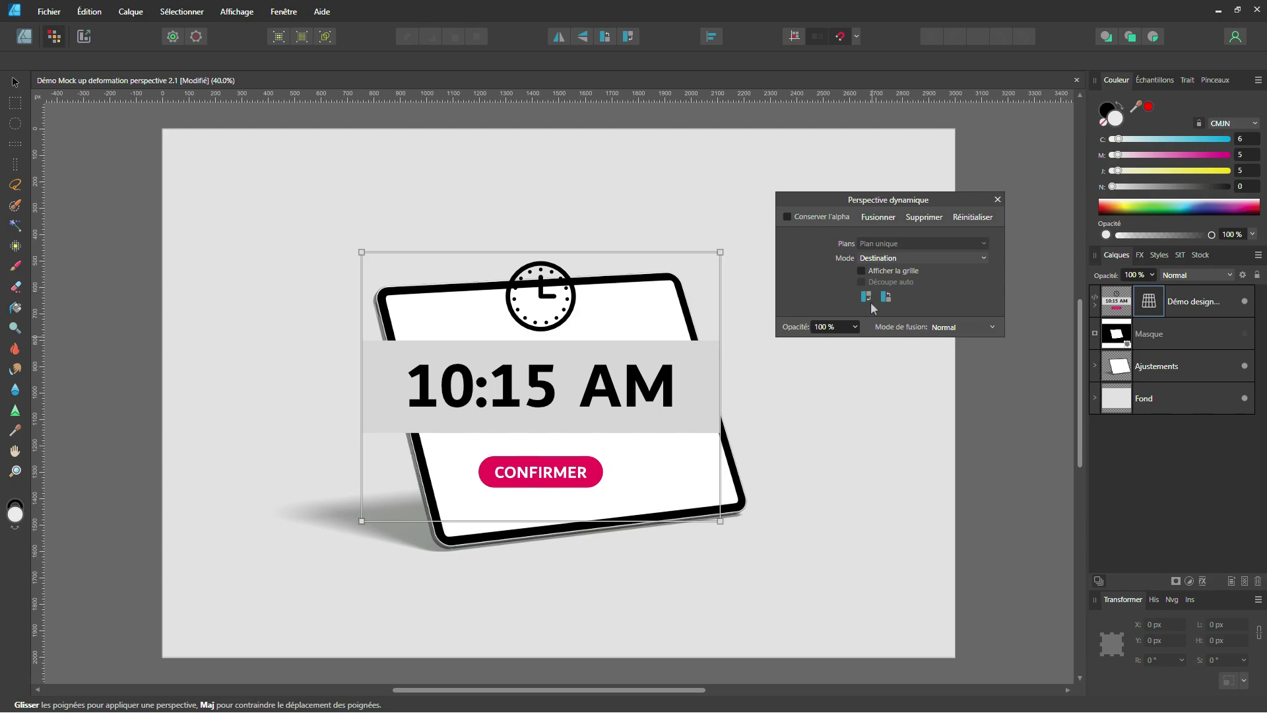
{"action": "left_click", "coordinate": [862, 270]}
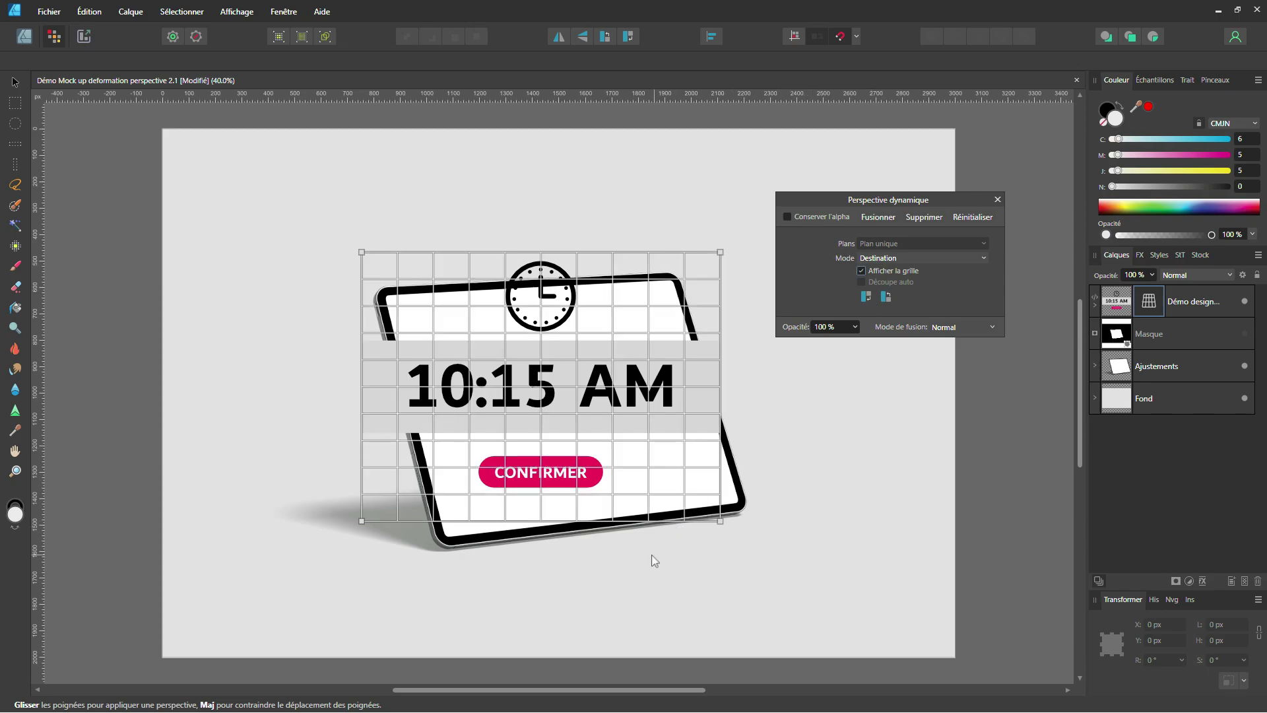
Warp the design's four perspective corners onto the matching corners of the tablet screen and close the filter settings.
{"action": "left_click_drag", "start_coordinate": [721, 523], "coordinate": [740, 505]}
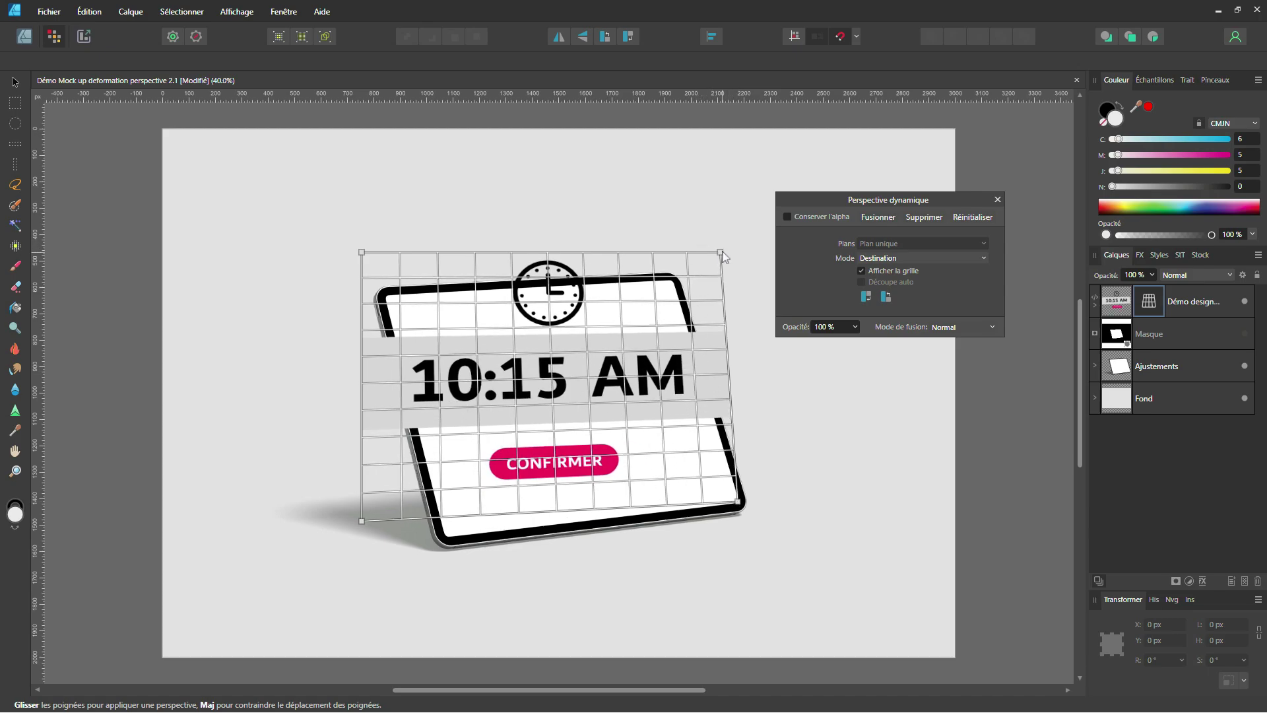
{"action": "left_click_drag", "start_coordinate": [721, 252], "coordinate": [674, 281]}
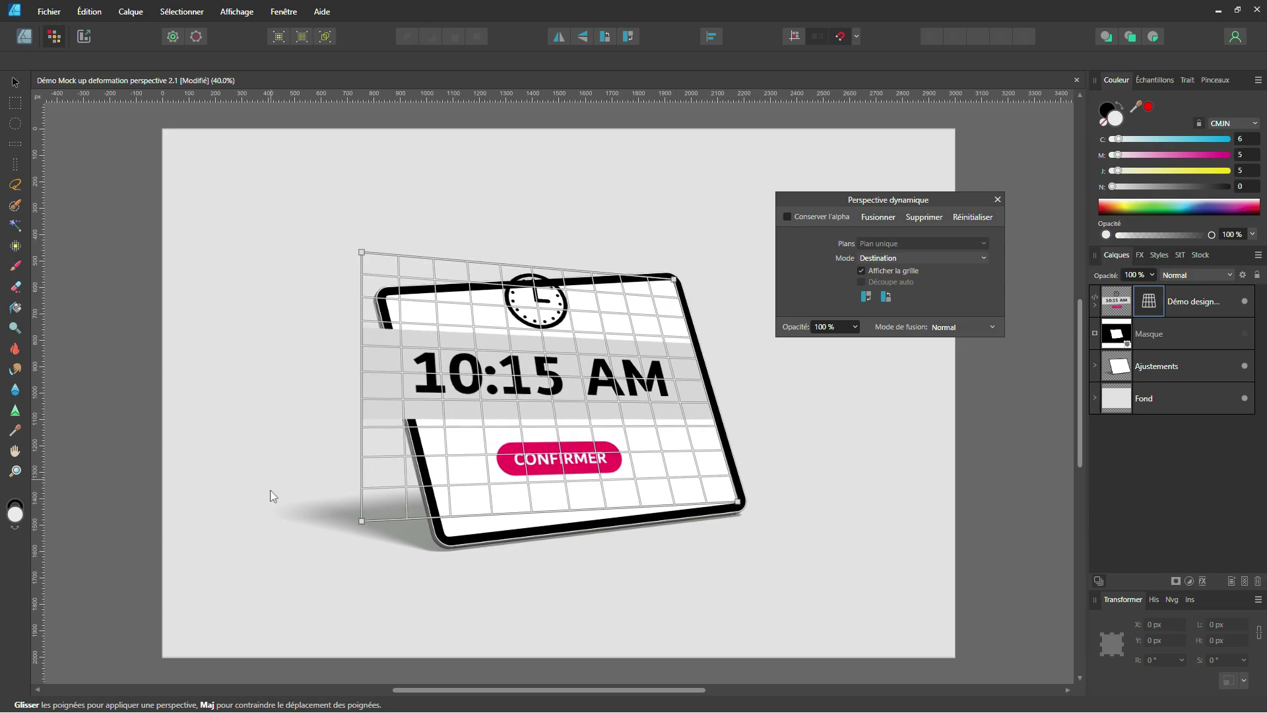
{"action": "left_click_drag", "start_coordinate": [362, 524], "coordinate": [446, 538]}
{"action": "left_click_drag", "start_coordinate": [362, 252], "coordinate": [387, 298]}
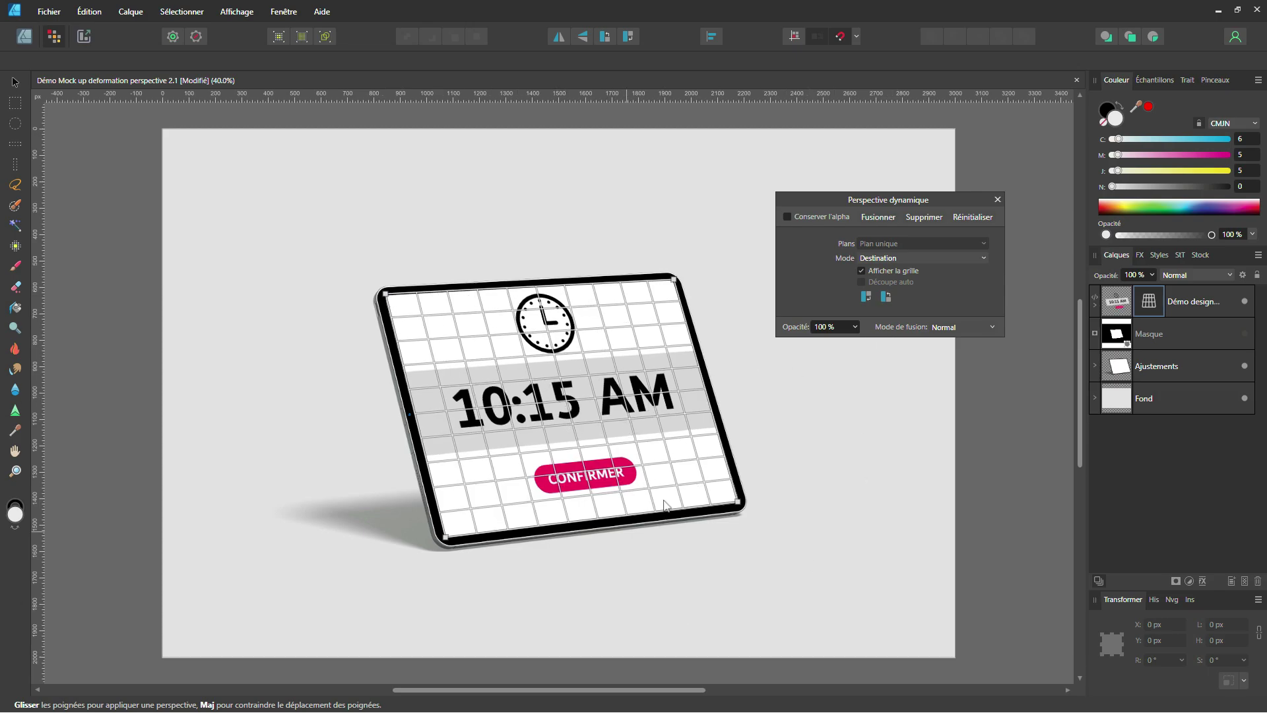
{"action": "left_click", "coordinate": [998, 200]}
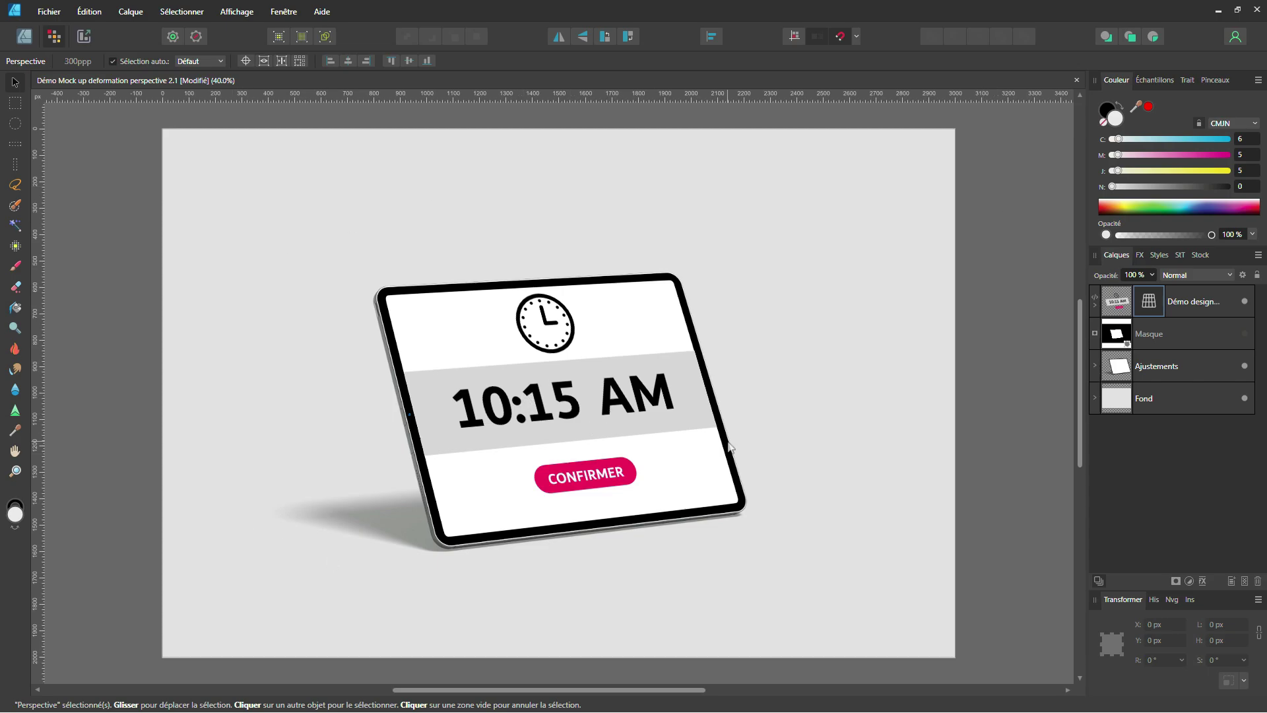
Apply the Masque layer as a mask on the placed design layer and make the mask visible.
{"action": "key", "text": "ctrl+["}
{"action": "left_click_drag", "start_coordinate": [1118, 298], "coordinate": [1120, 327]}
{"action": "left_click", "coordinate": [1148, 300]}
{"action": "right_click", "coordinate": [1148, 298]}
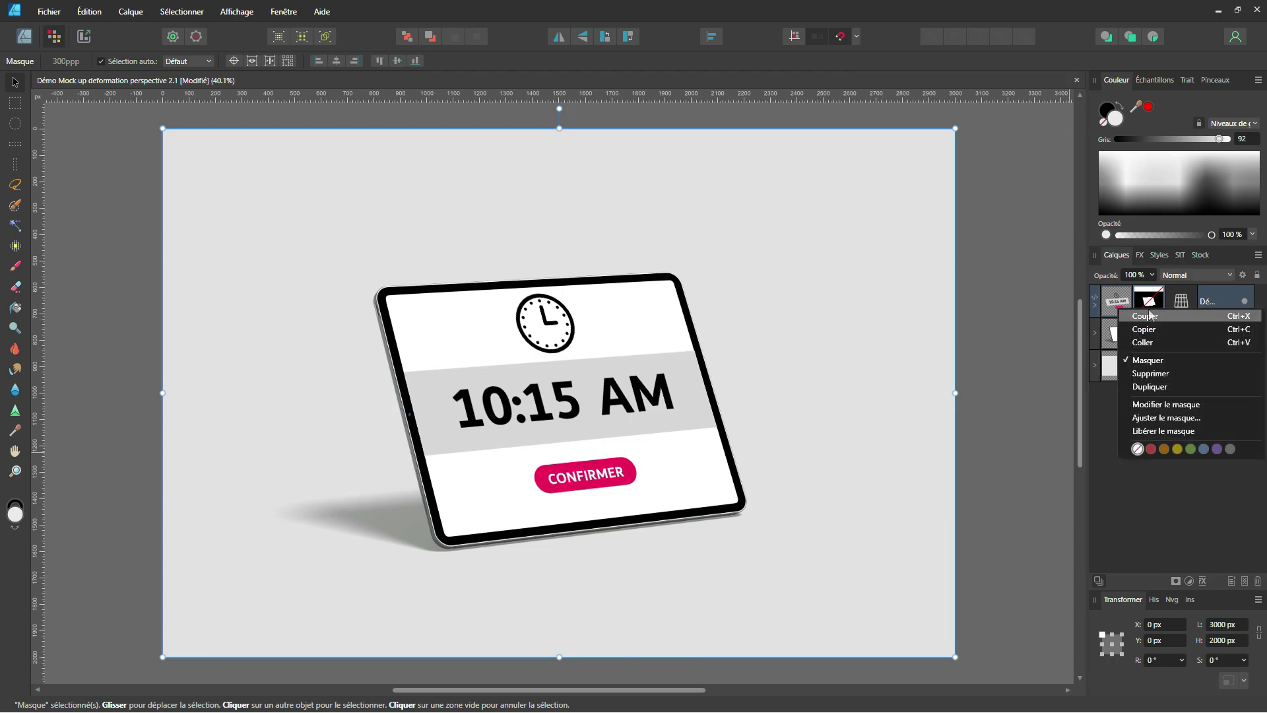
{"action": "left_click", "coordinate": [1150, 361]}
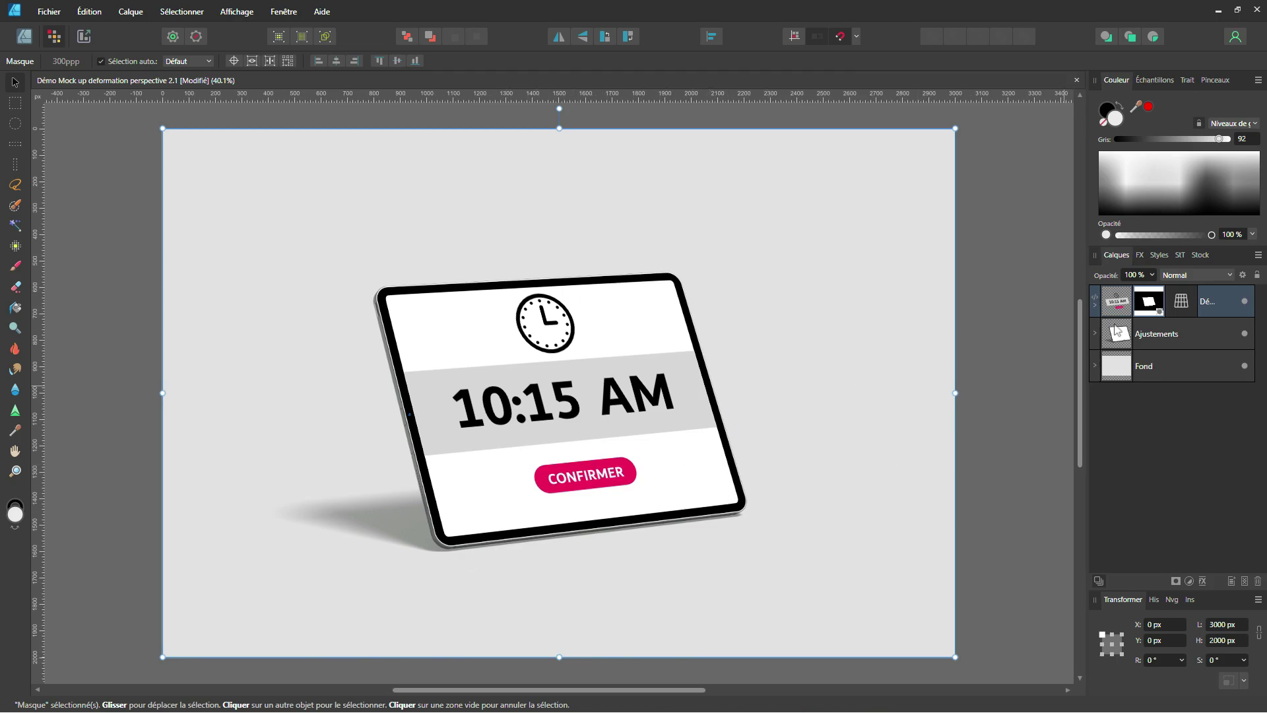
Open the embedded design for editing in a floating window, narrowed so it sits beside the tablet mockup.
{"action": "double_click", "coordinate": [1117, 303]}
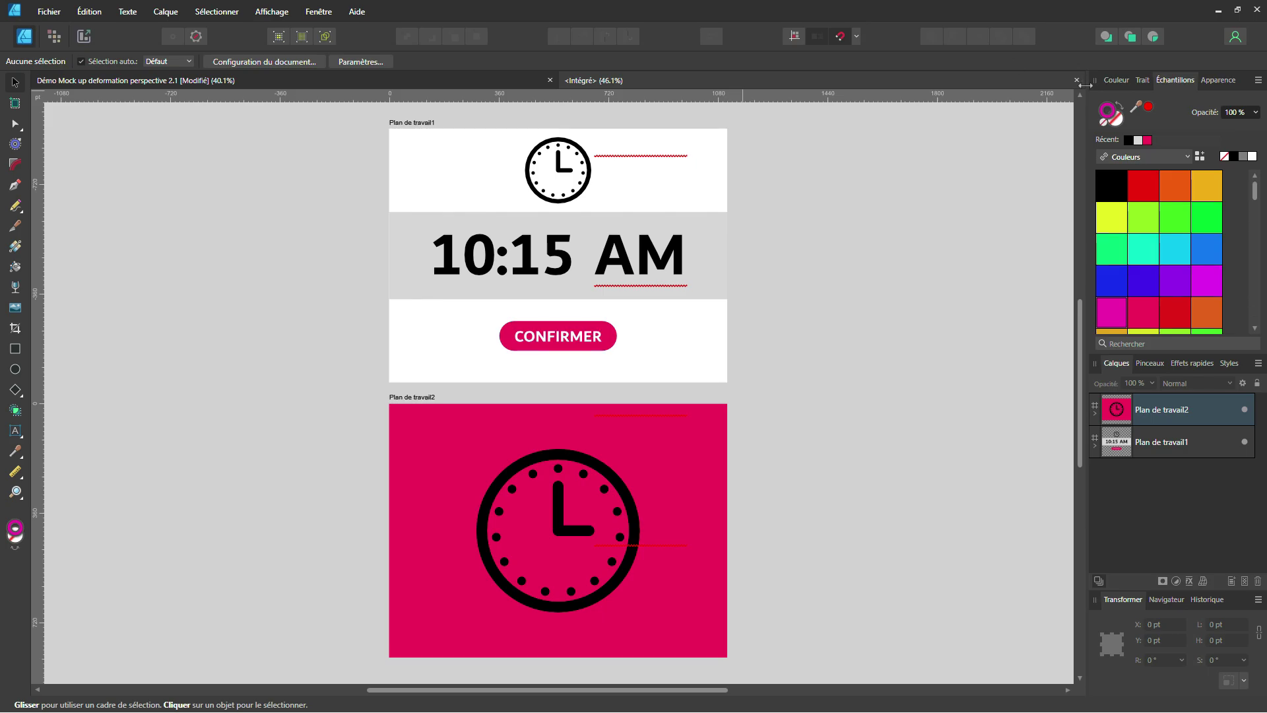
{"action": "left_click_drag", "start_coordinate": [971, 81], "coordinate": [519, 138]}
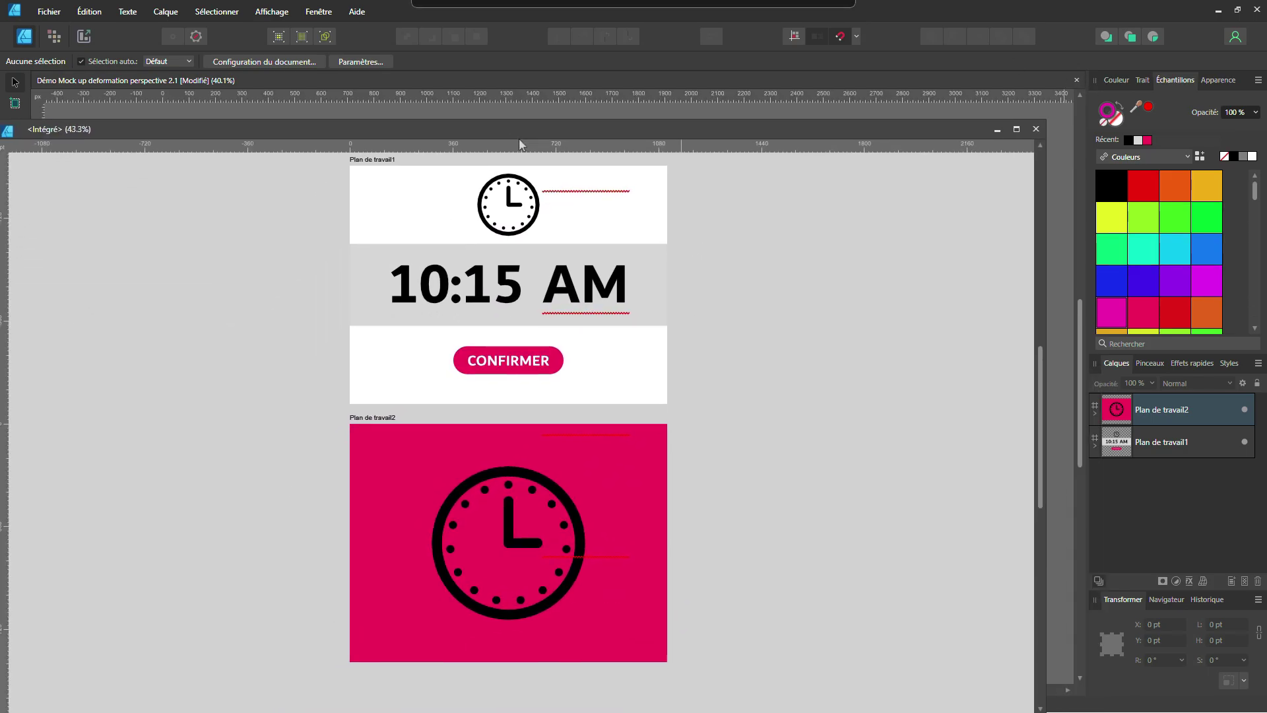
{"action": "left_click_drag", "start_coordinate": [1043, 321], "coordinate": [282, 388]}
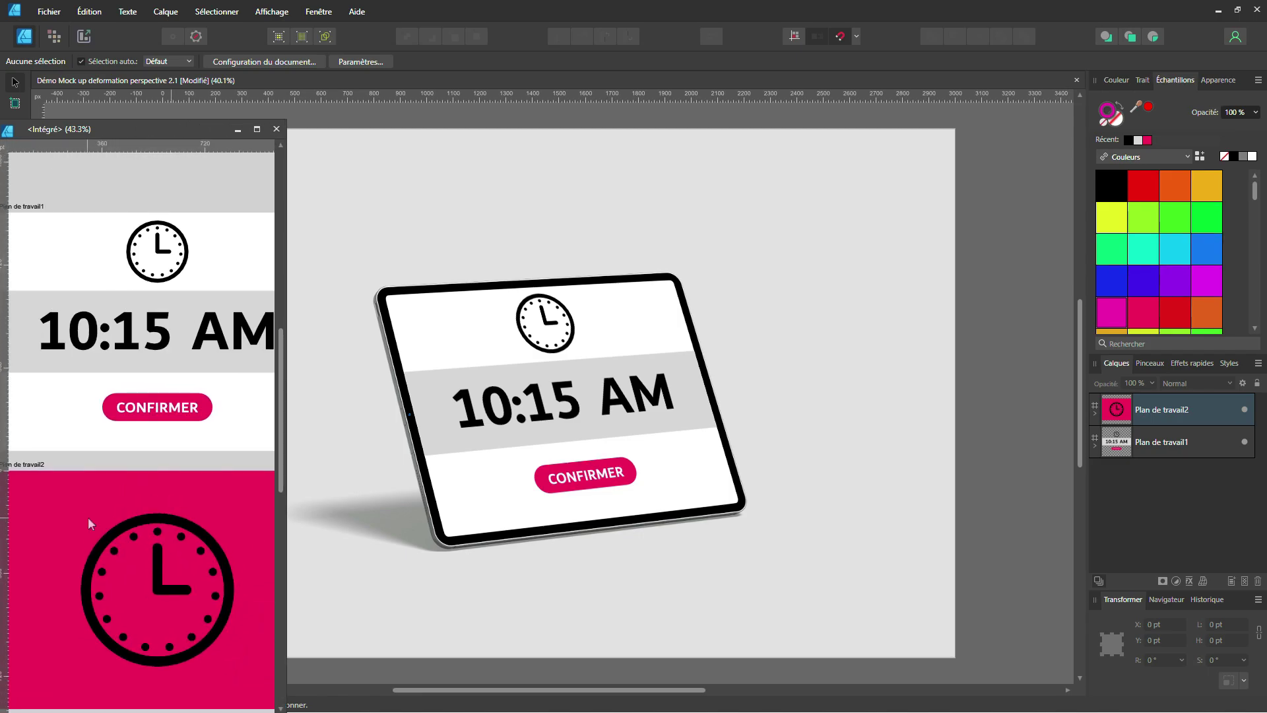
Shift the time text upward inside its grey band in the embedded design so that 10:30 AM shows.
{"action": "left_click", "coordinate": [147, 338]}
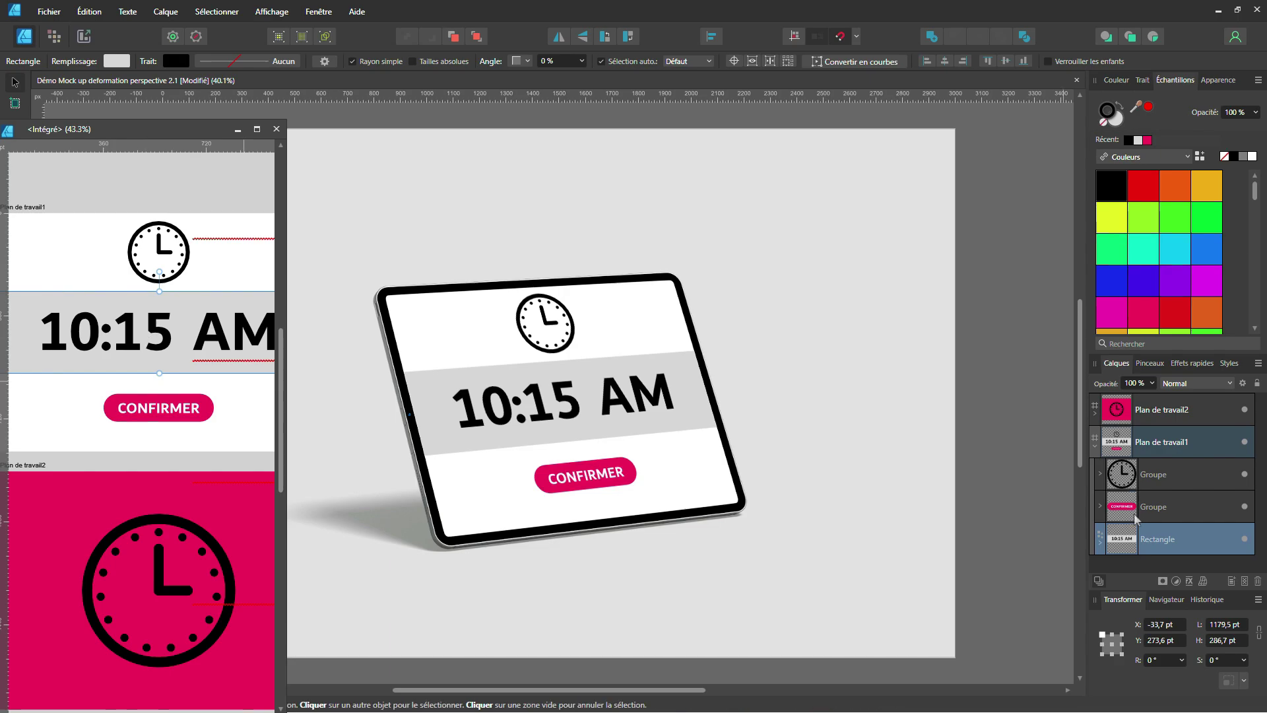
{"action": "double_click", "coordinate": [143, 348]}
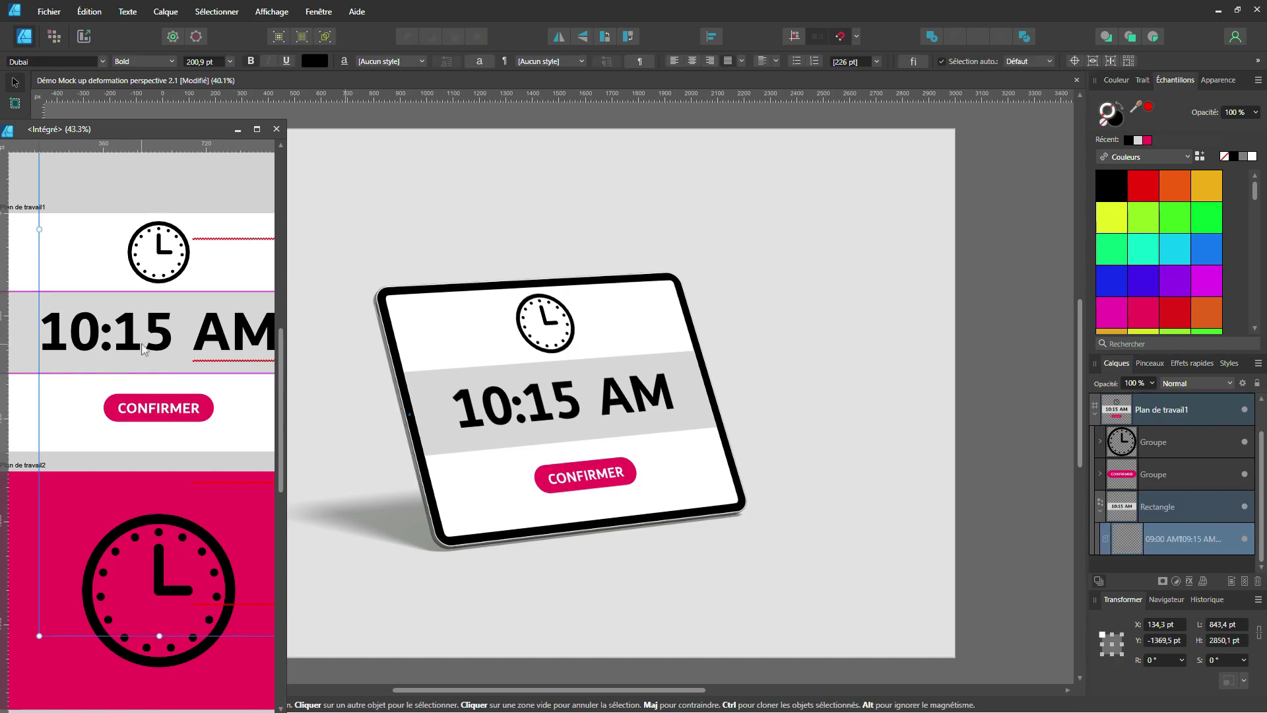
{"action": "left_click_drag", "start_coordinate": [143, 348], "coordinate": [146, 224]}
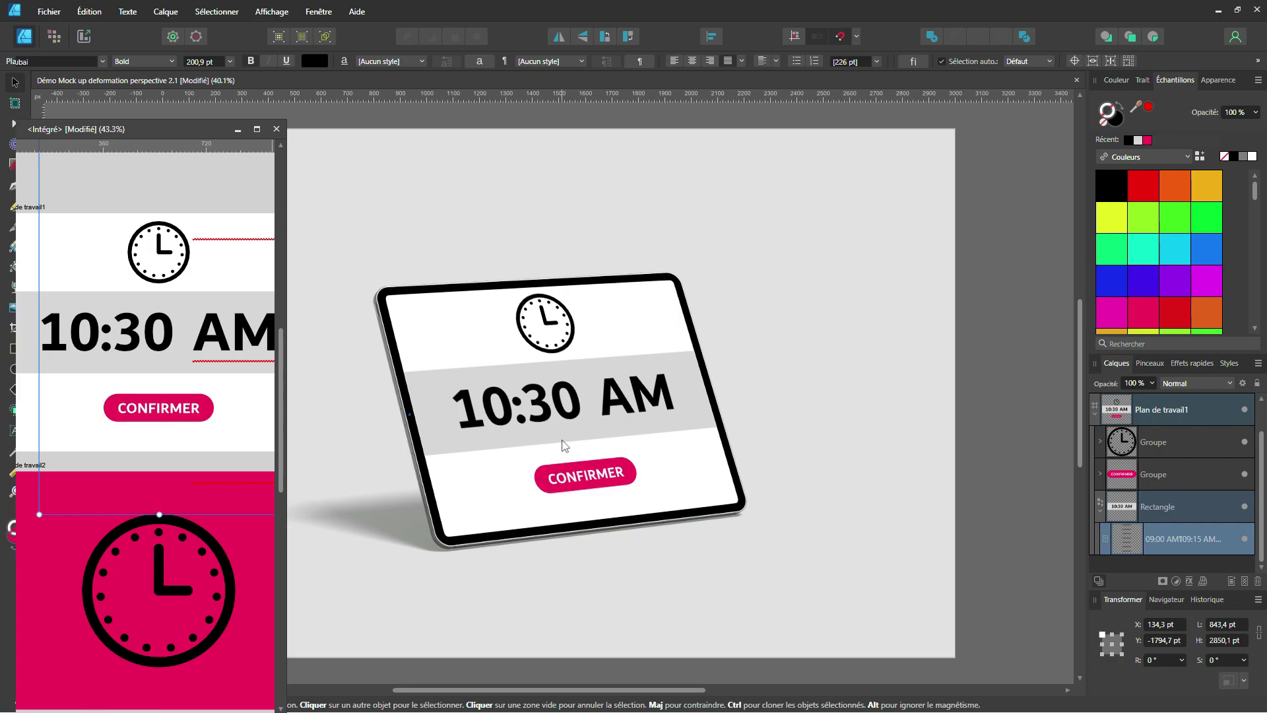
Rename the embedded document's upper artboard, containing the time and the CONFIRMER button, as Heures.
{"action": "left_click", "coordinate": [291, 156]}
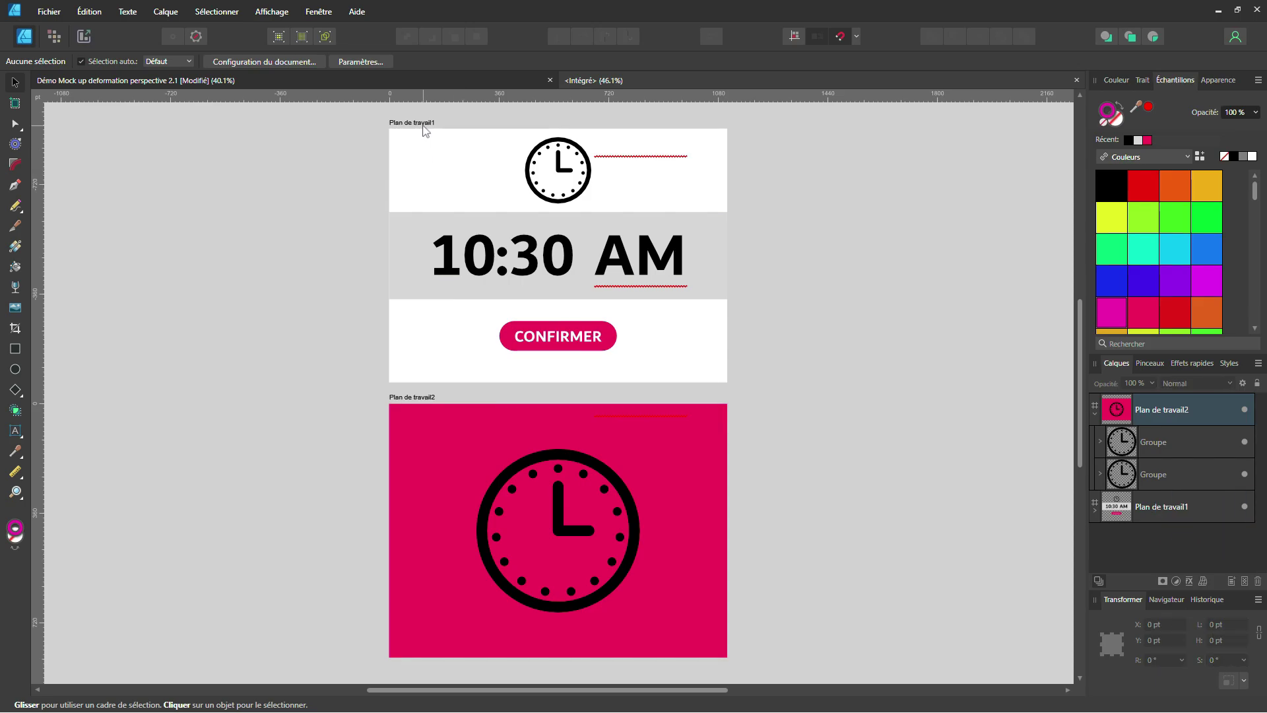
{"action": "double_click", "coordinate": [426, 125]}
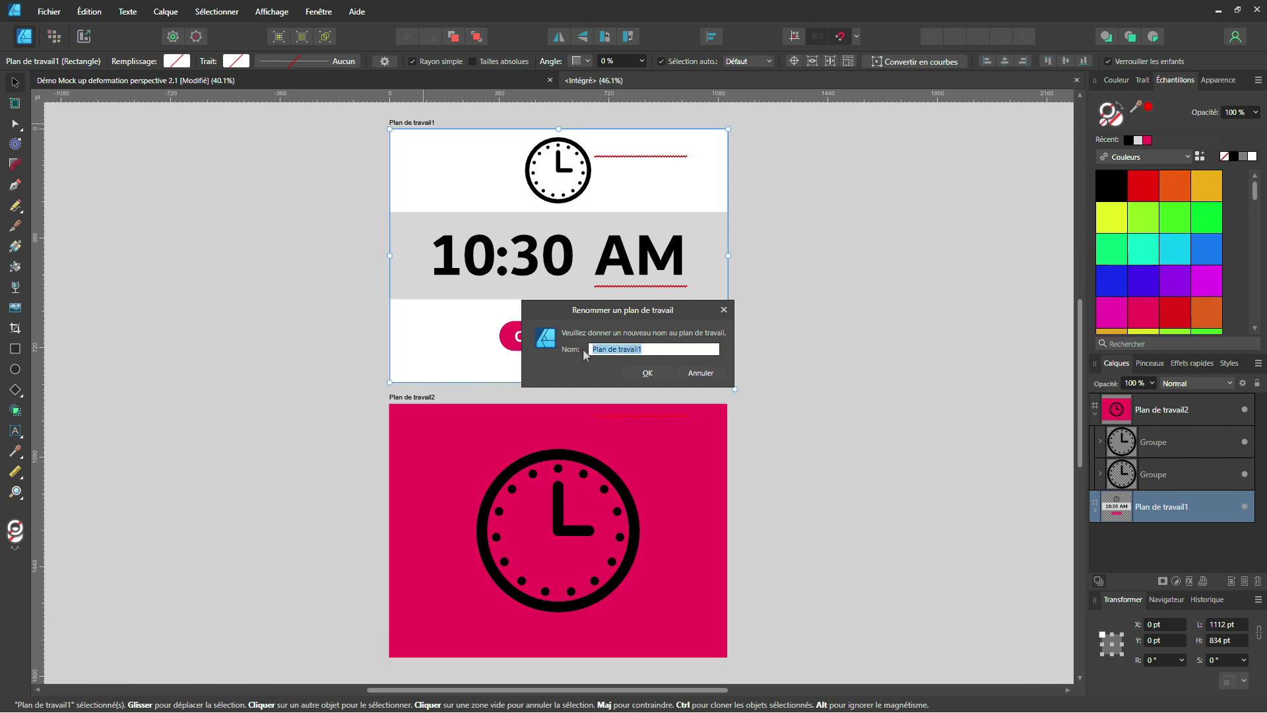
{"action": "type", "text": "Heures"}
{"action": "key", "text": "Return"}
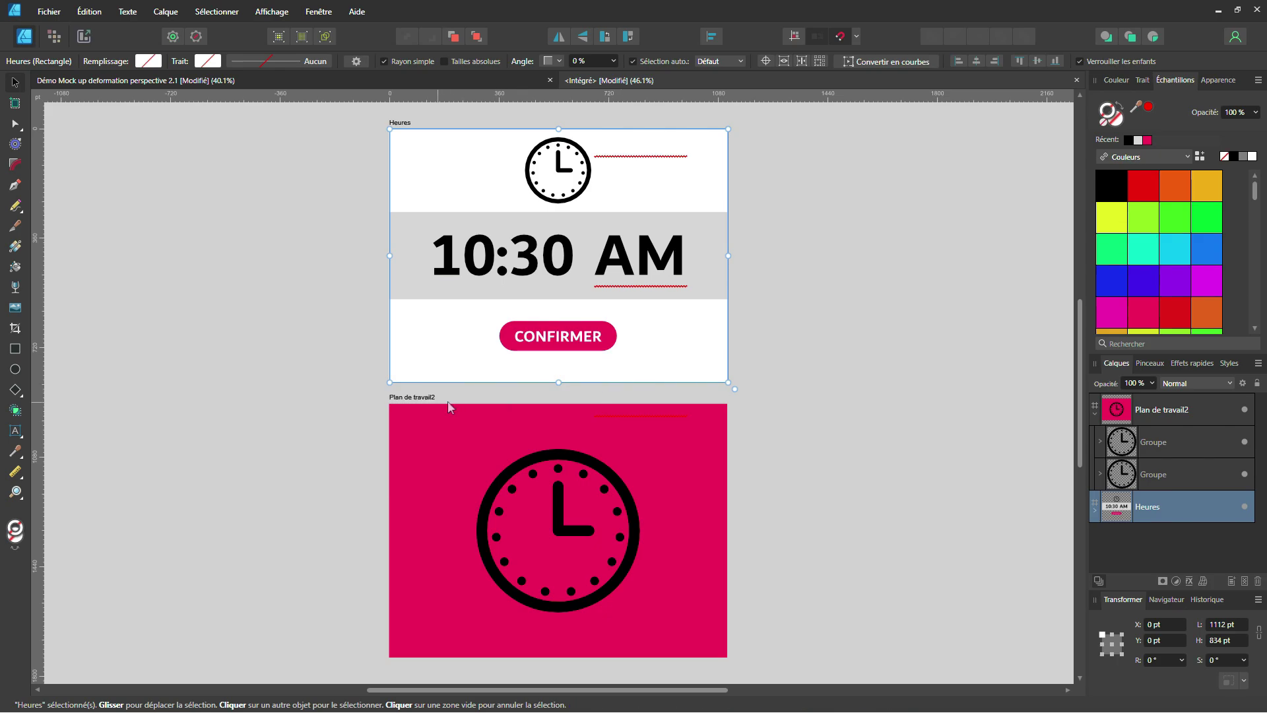
Rename the pink artboard containing the large clock as horloge.
{"action": "left_click", "coordinate": [427, 400]}
{"action": "double_click", "coordinate": [427, 400]}
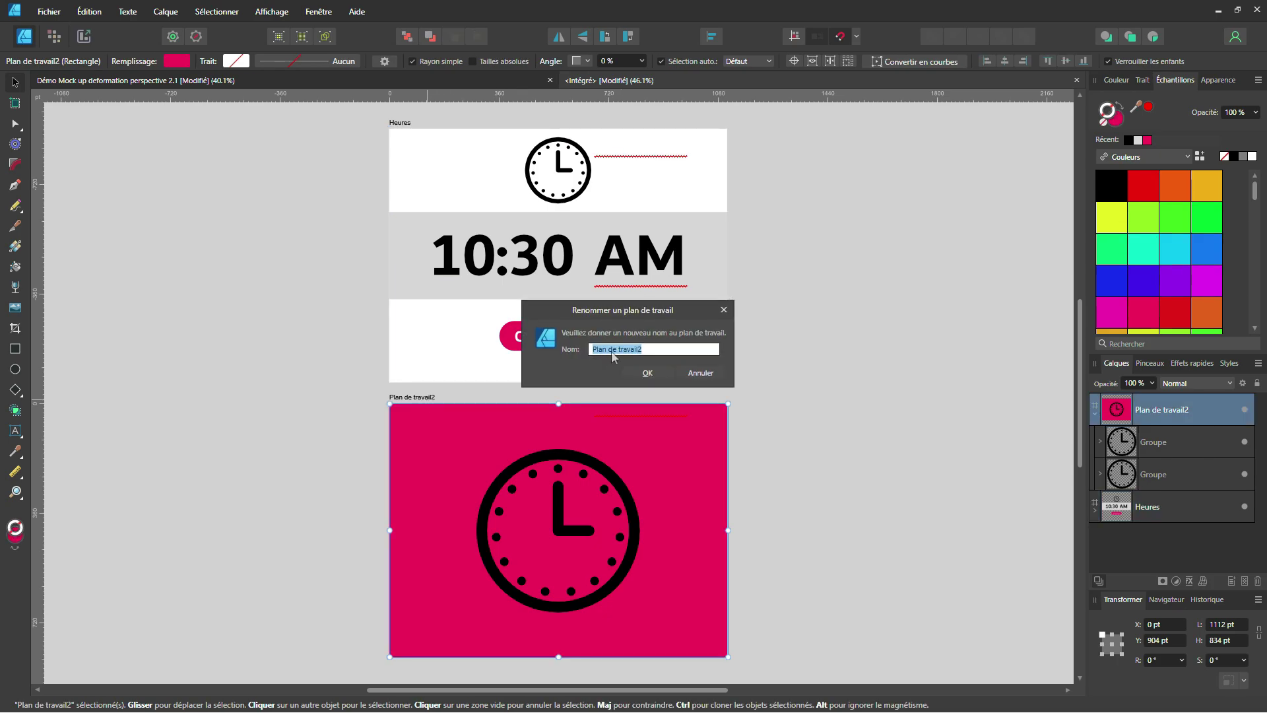
{"action": "type", "text": "horloge"}
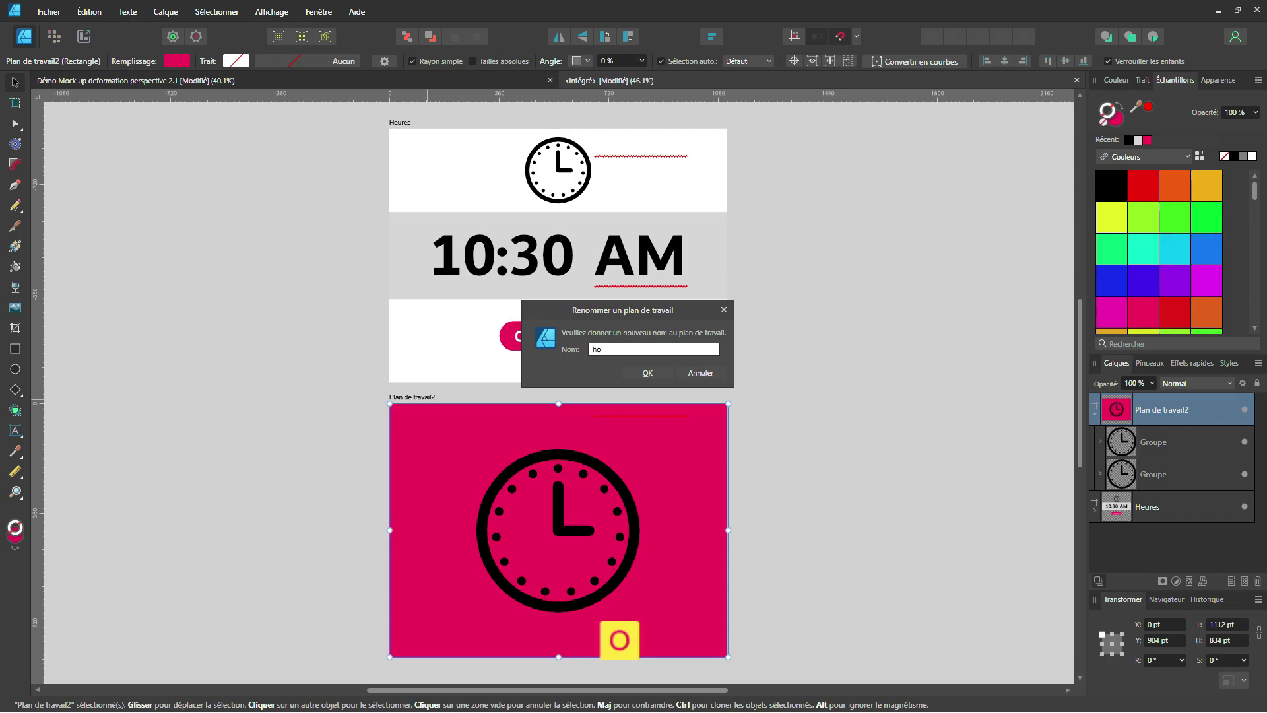
{"action": "key", "text": "Return"}
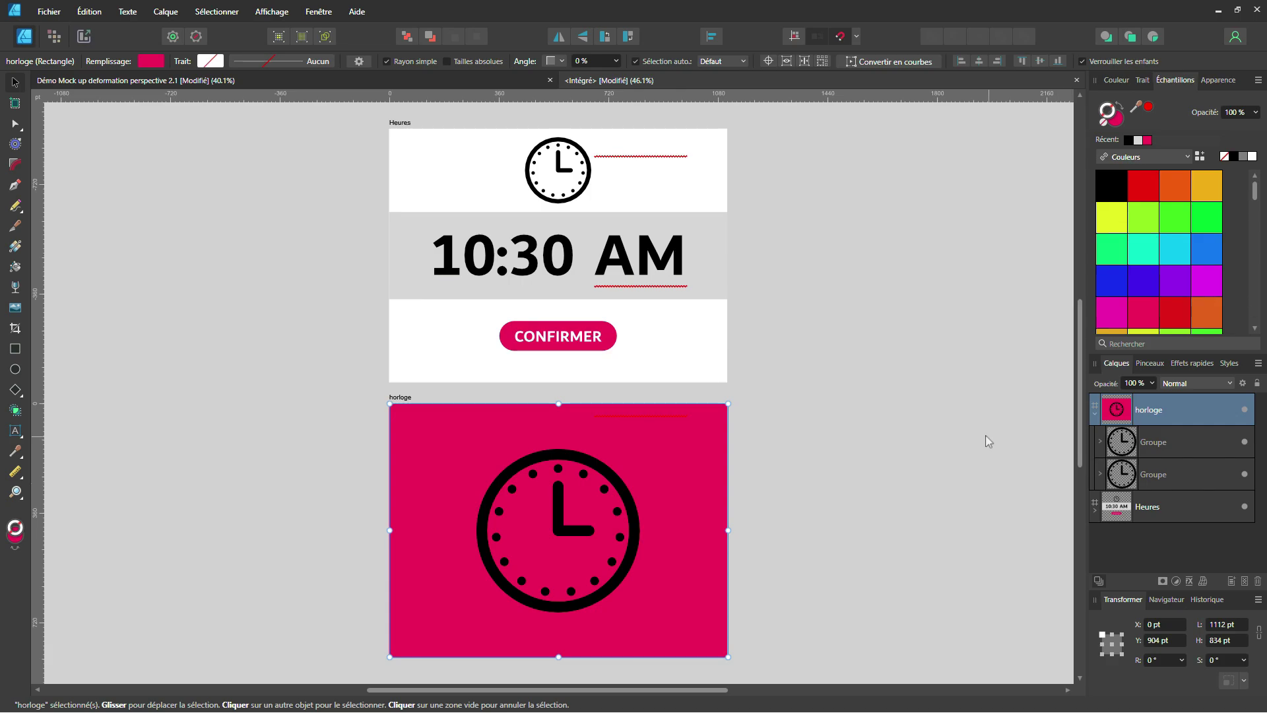
Cycle name editing through the layer list from the horloge artboard through its groups to Heures, leaving every name as is.
{"action": "double_click", "coordinate": [1149, 411]}
{"action": "key", "text": "Tab"}
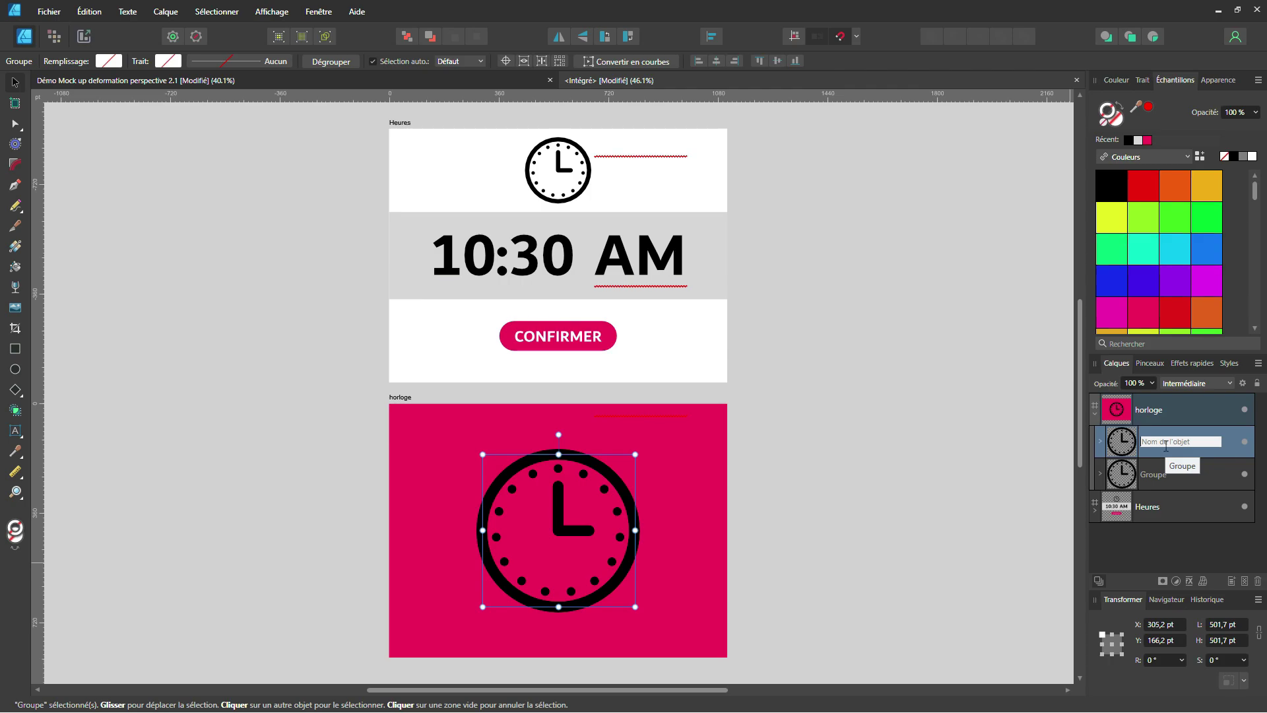
{"action": "key", "text": "Tab"}
{"action": "key", "text": "Tab"}
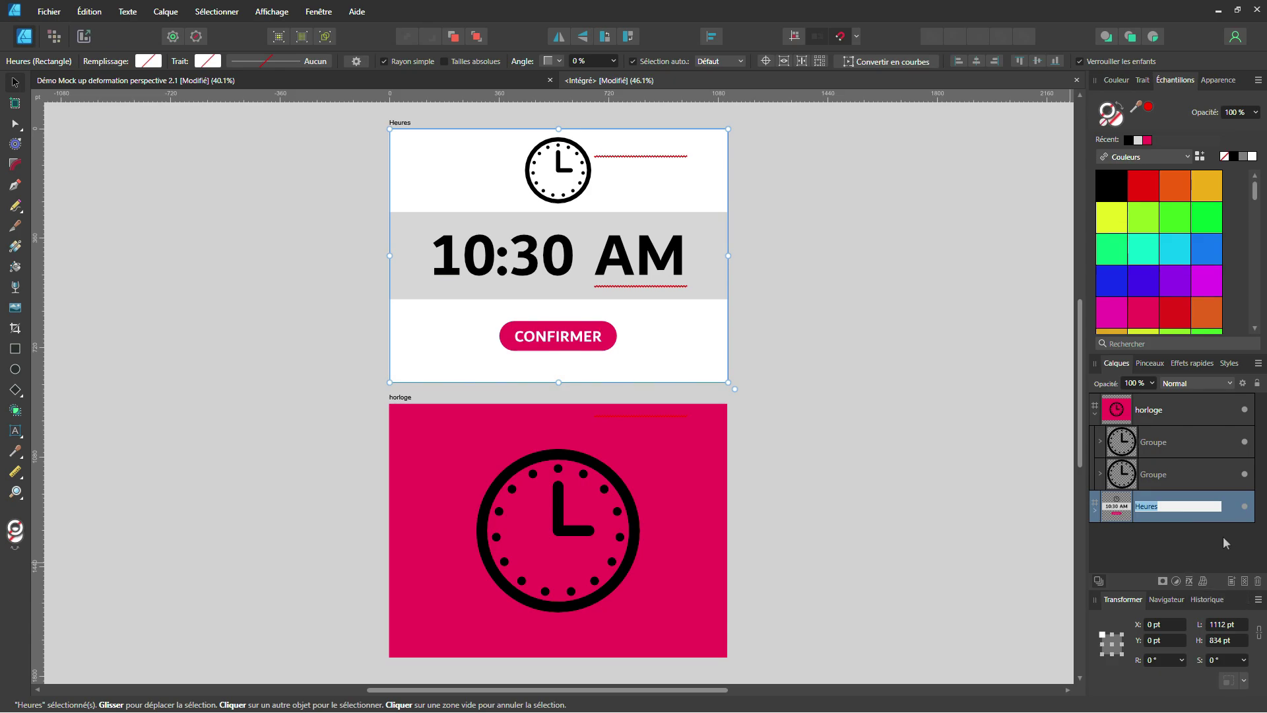
Open the Heures artboard's name for editing from its canvas label and accept it as is.
{"action": "double_click", "coordinate": [400, 123]}
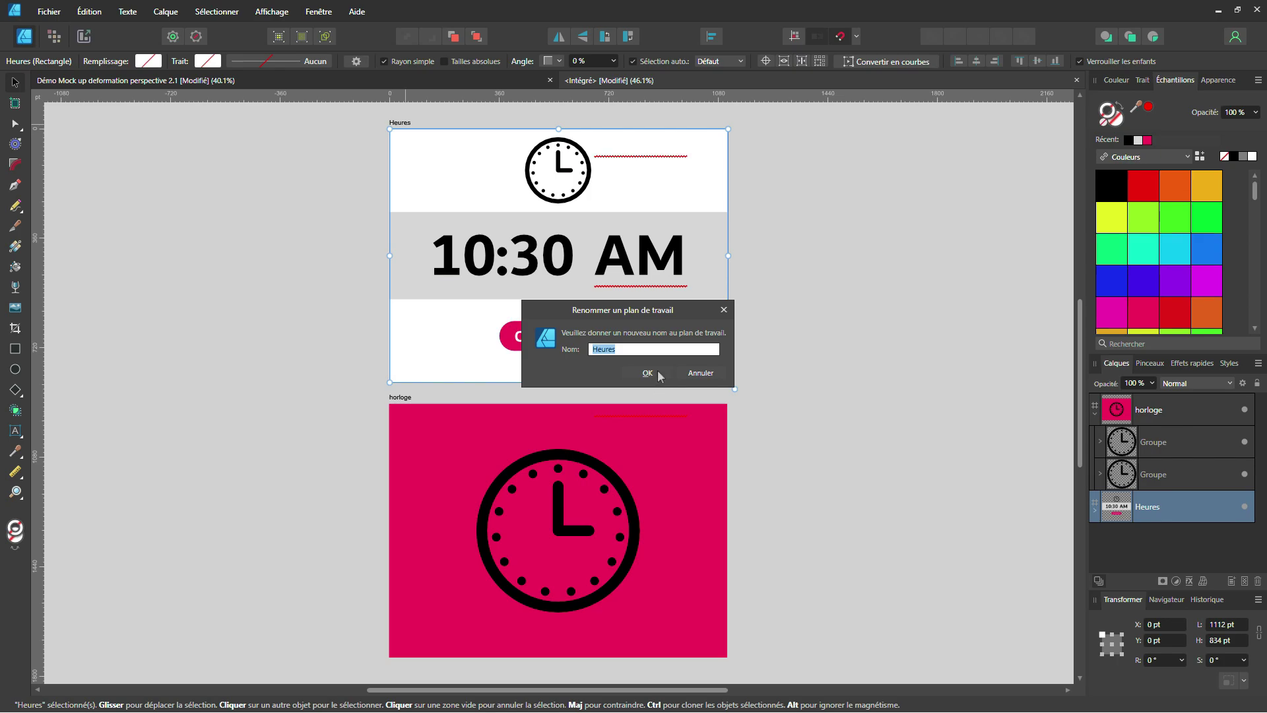
{"action": "left_click", "coordinate": [649, 372]}
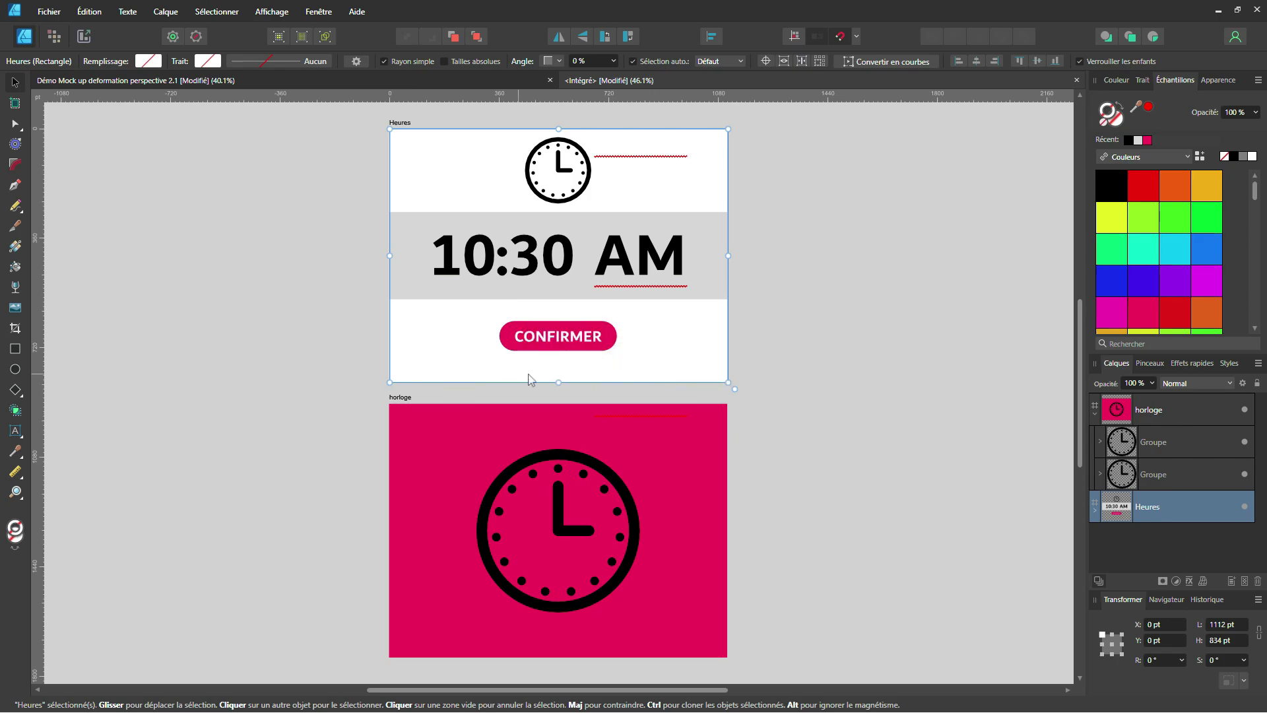
{"action": "left_click", "coordinate": [317, 342]}
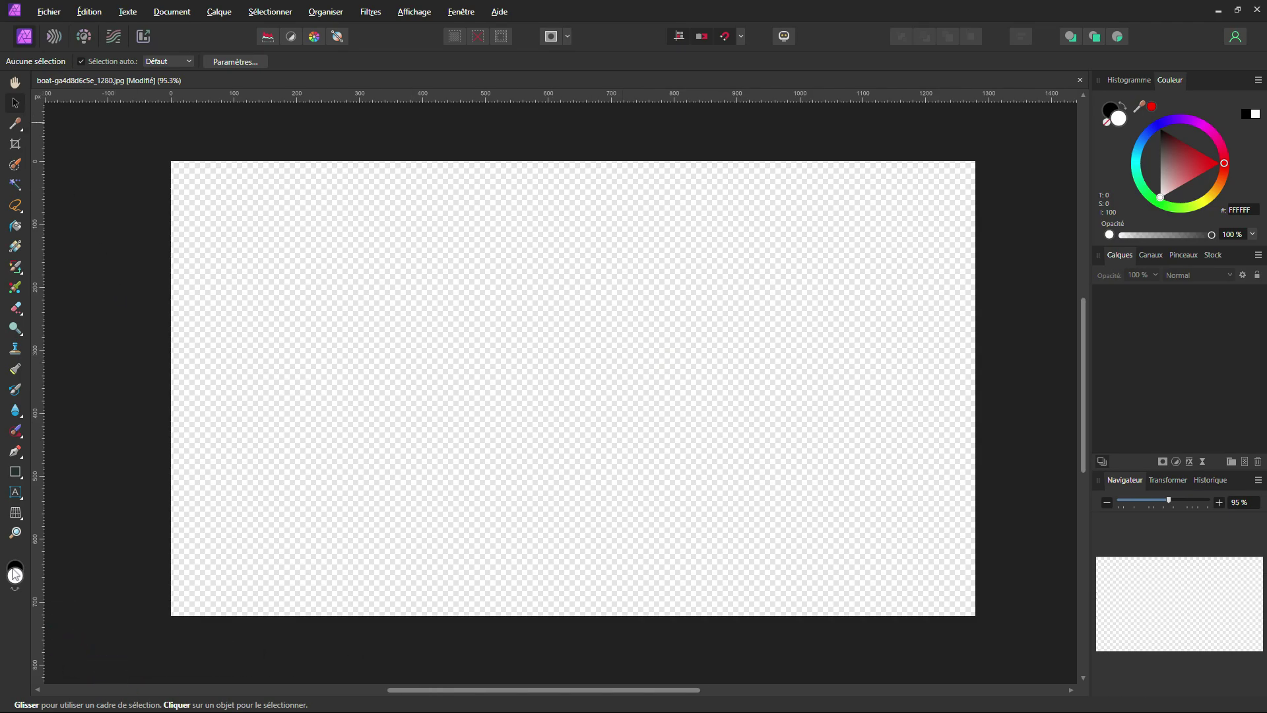
In Affinity Photo, customise the tools by adding the Insérer tool directly below the Hand tool.
{"action": "left_click", "coordinate": [415, 11]}
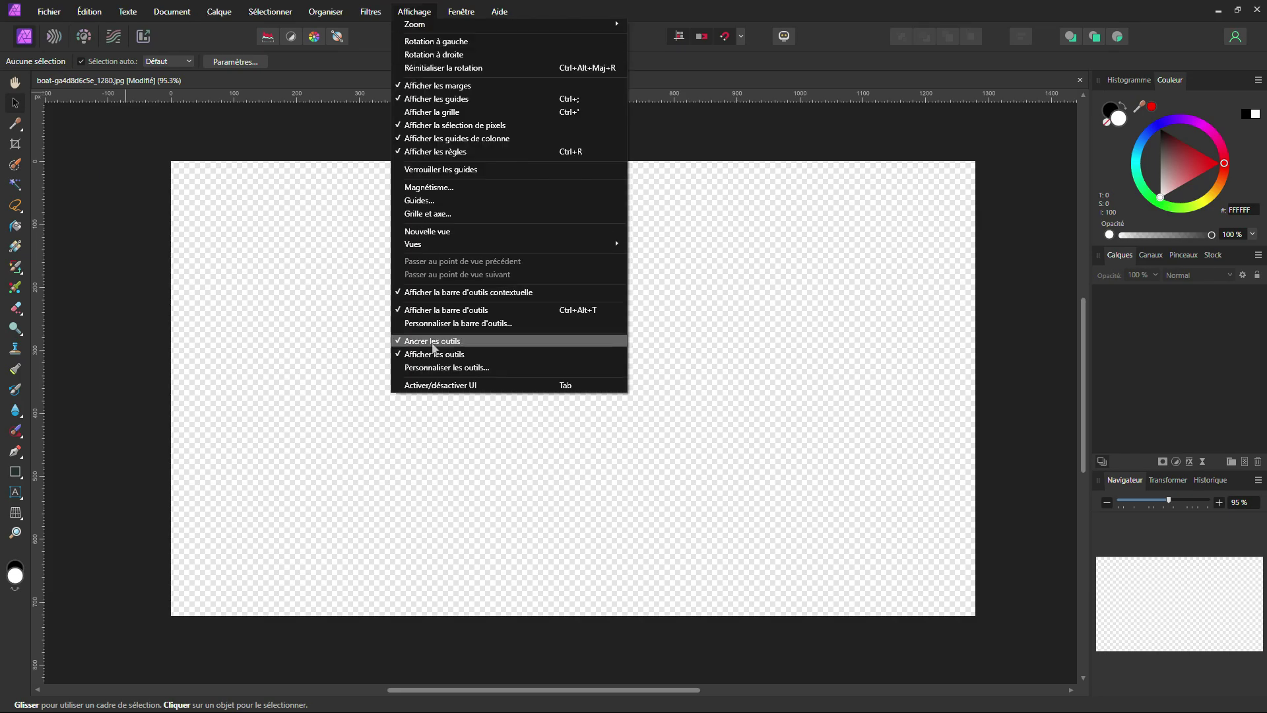
{"action": "left_click", "coordinate": [434, 368]}
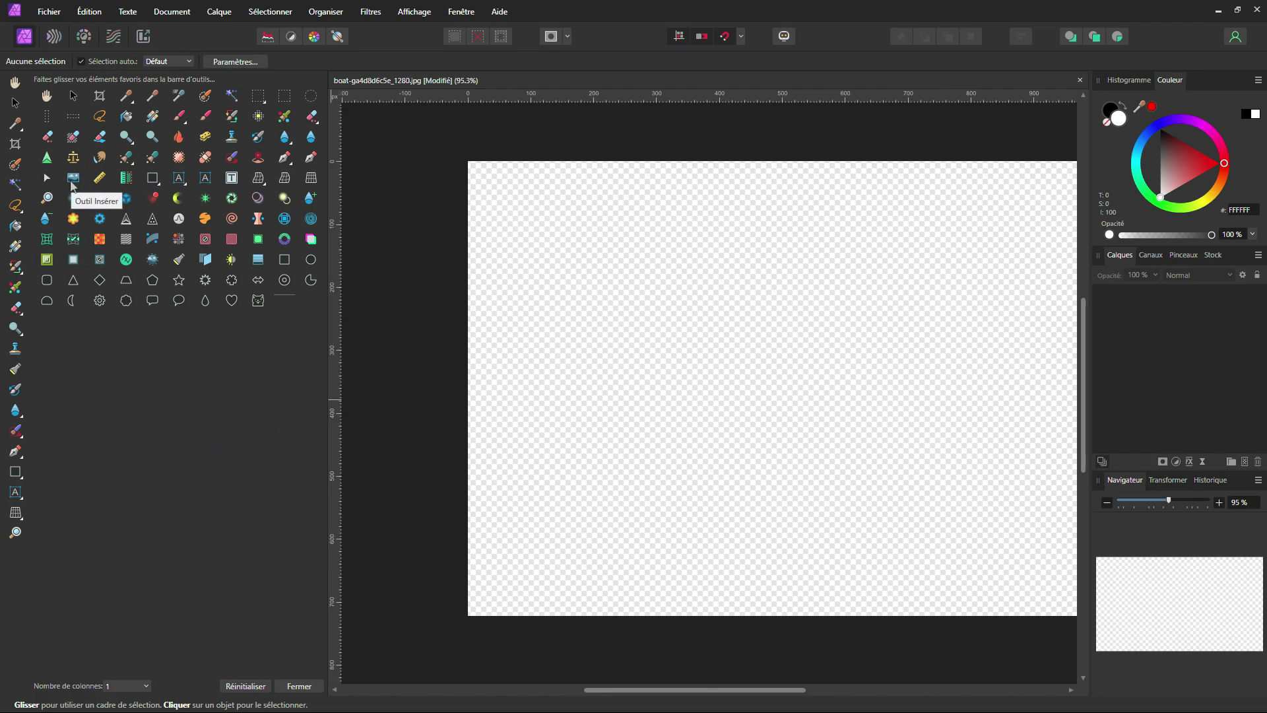
{"action": "left_click_drag", "start_coordinate": [70, 182], "coordinate": [16, 107]}
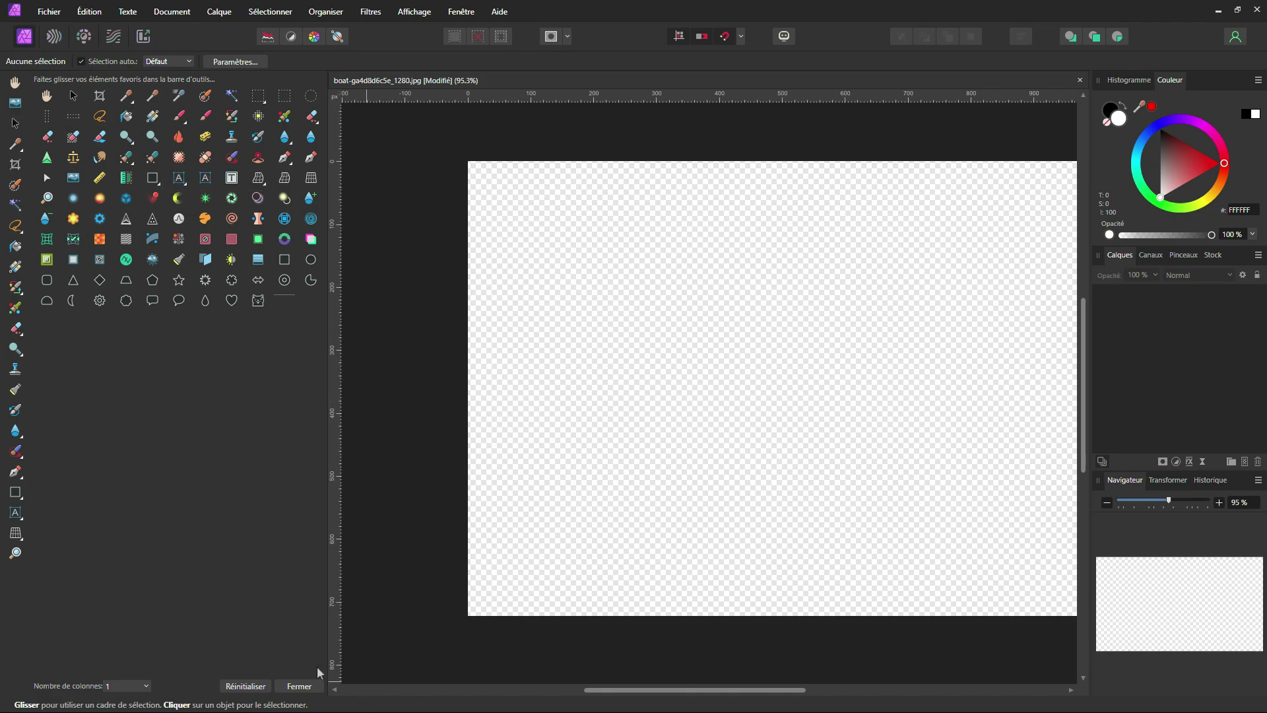
Finish customising the tools and place boat-ga4d8d6c5e_1280.jpg with the Insérer tool so that it fills the whole blank canvas.
{"action": "left_click", "coordinate": [298, 686]}
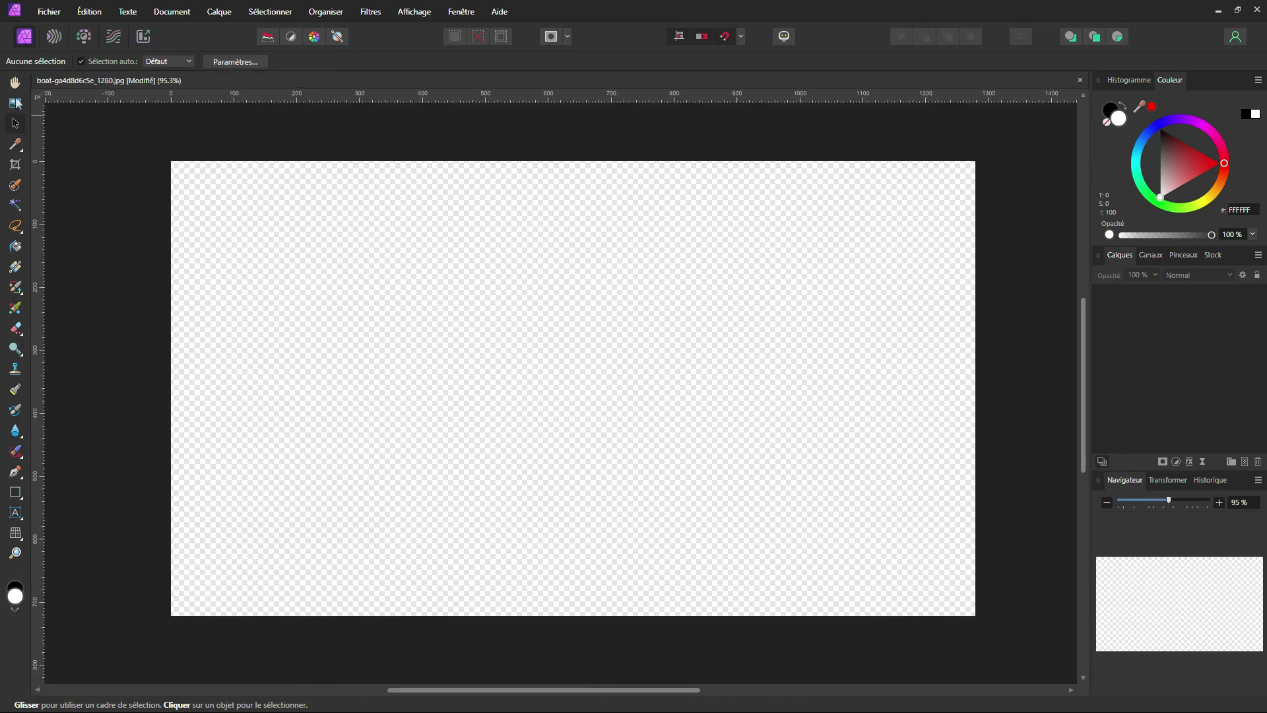
{"action": "left_click", "coordinate": [15, 105]}
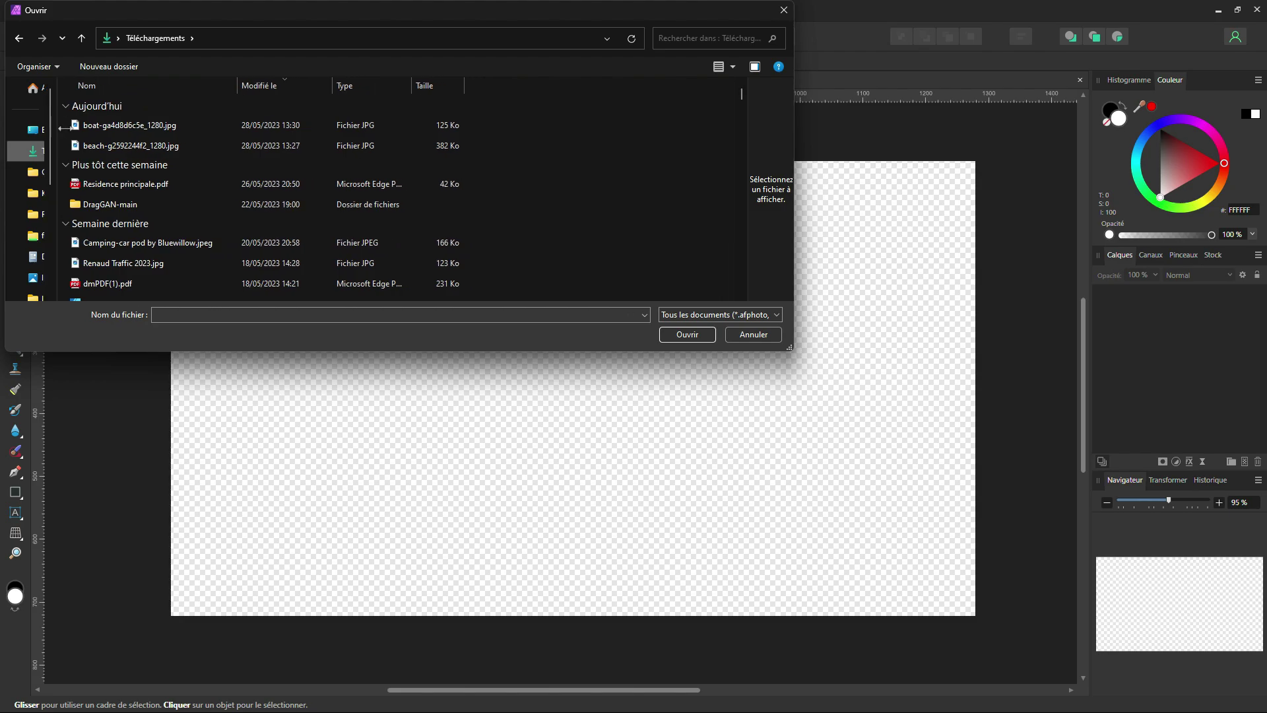
{"action": "left_click", "coordinate": [101, 124]}
{"action": "left_click", "coordinate": [687, 334]}
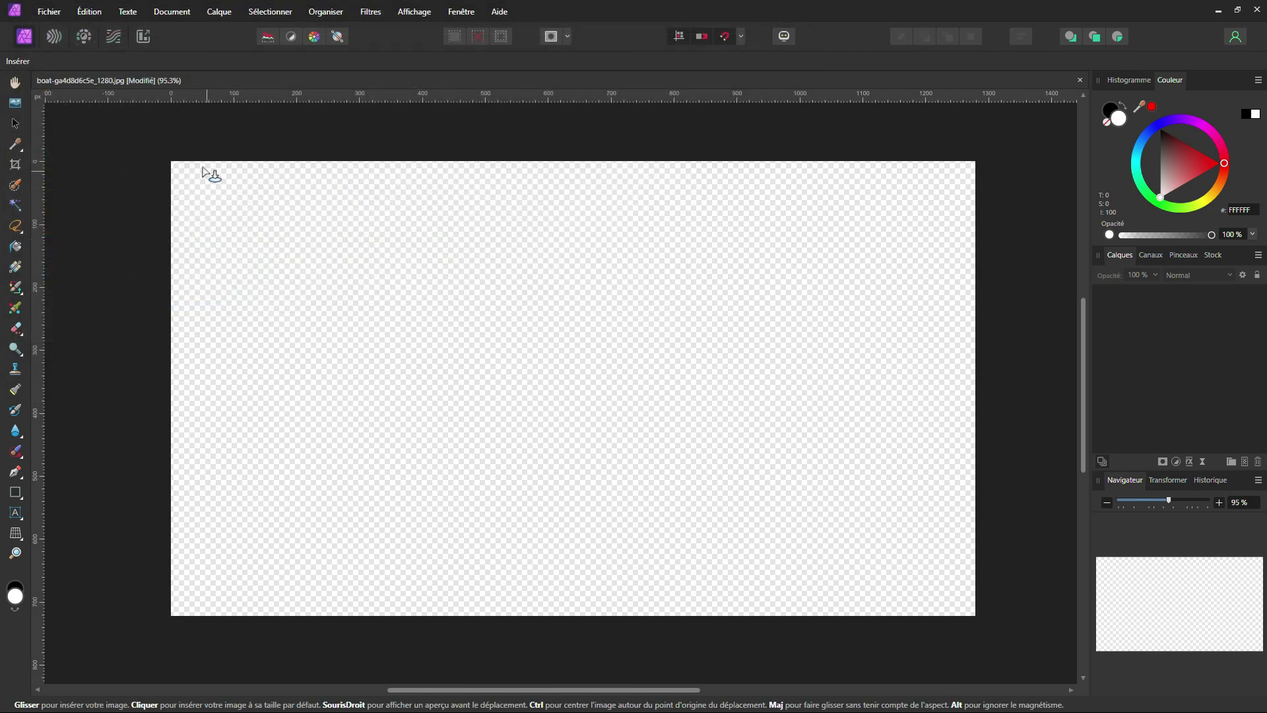
{"action": "left_click_drag", "start_coordinate": [171, 161], "coordinate": [978, 620]}
{"action": "key", "text": "h"}
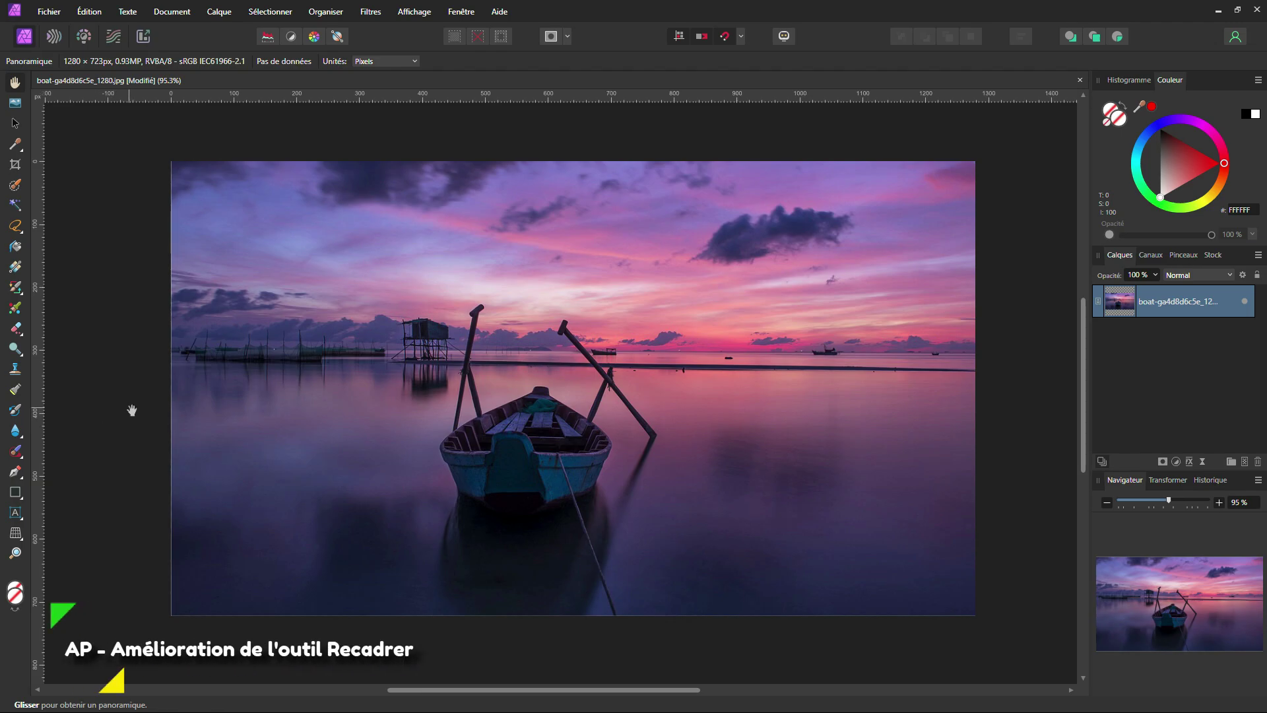
Shrink the crop frame from its left and top edges to 965 × 497 px, and move and enlarge it to about 1173 × 712 px.
{"action": "left_click", "coordinate": [16, 166]}
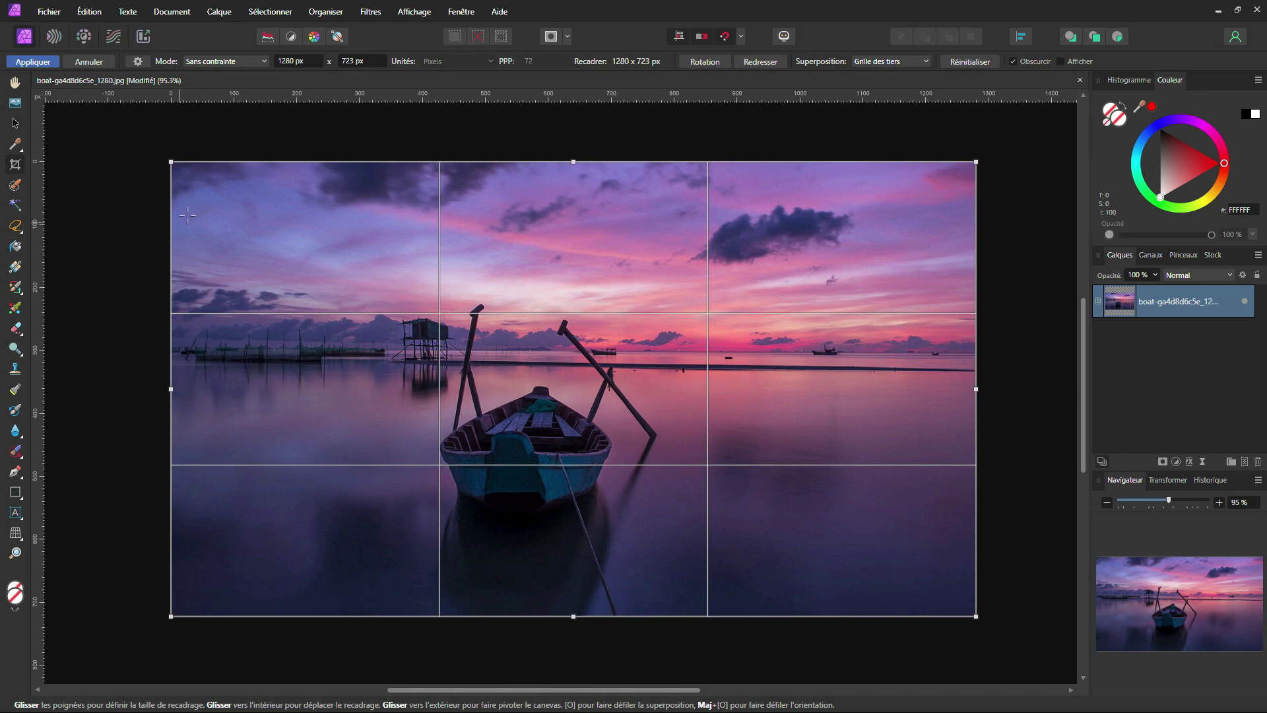
{"action": "left_click_drag", "start_coordinate": [171, 251], "coordinate": [365, 269]}
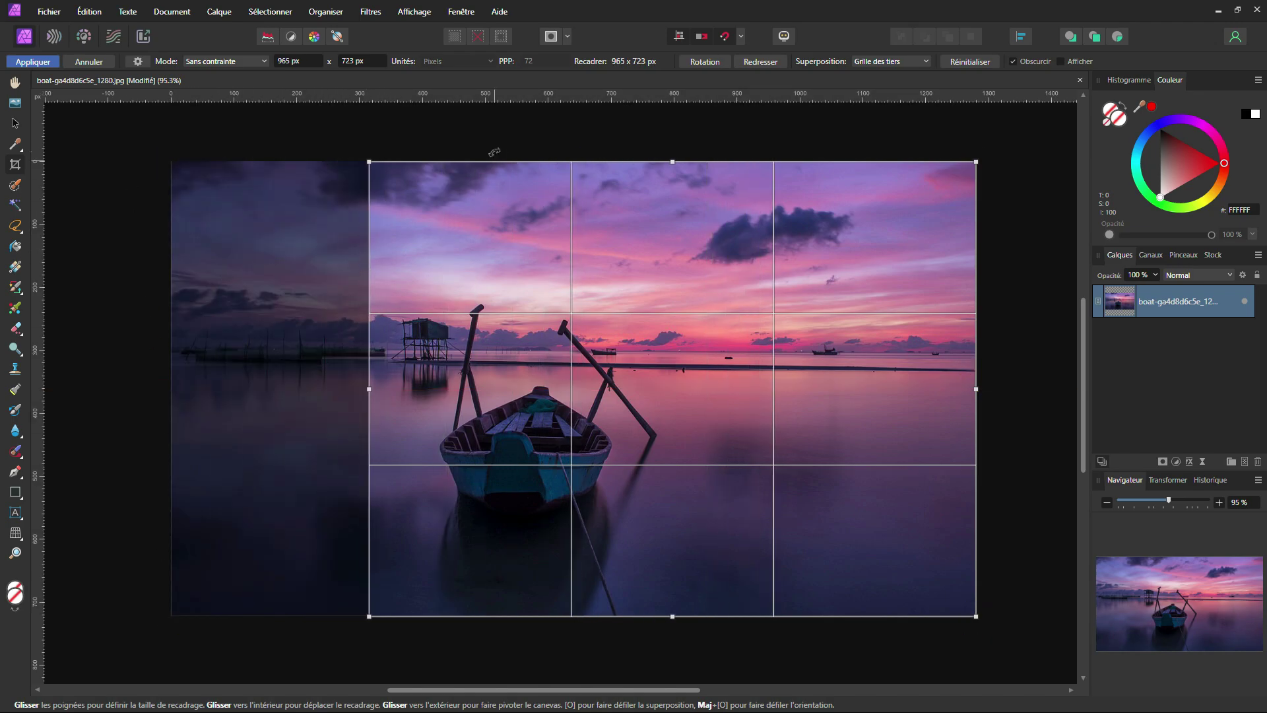
{"action": "left_click_drag", "start_coordinate": [494, 159], "coordinate": [489, 302]}
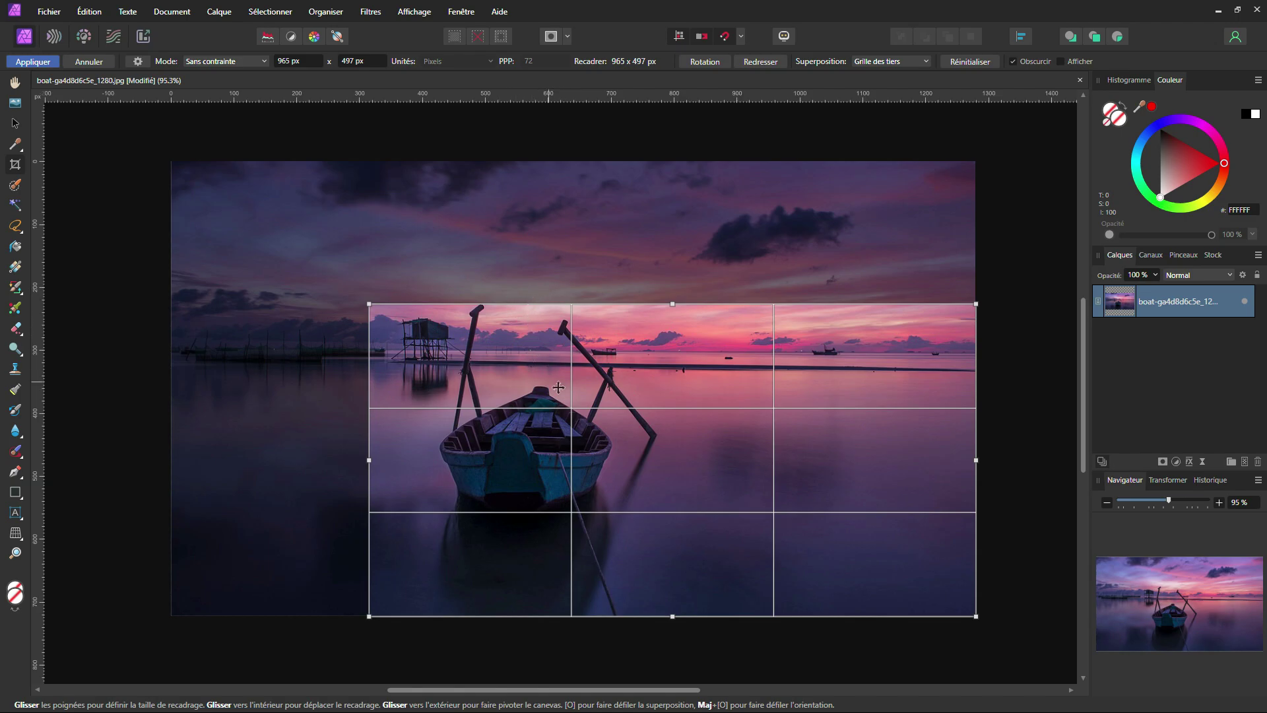
{"action": "left_click_drag", "start_coordinate": [659, 451], "coordinate": [556, 381]}
{"action": "left_click_drag", "start_coordinate": [259, 231], "coordinate": [167, 166]}
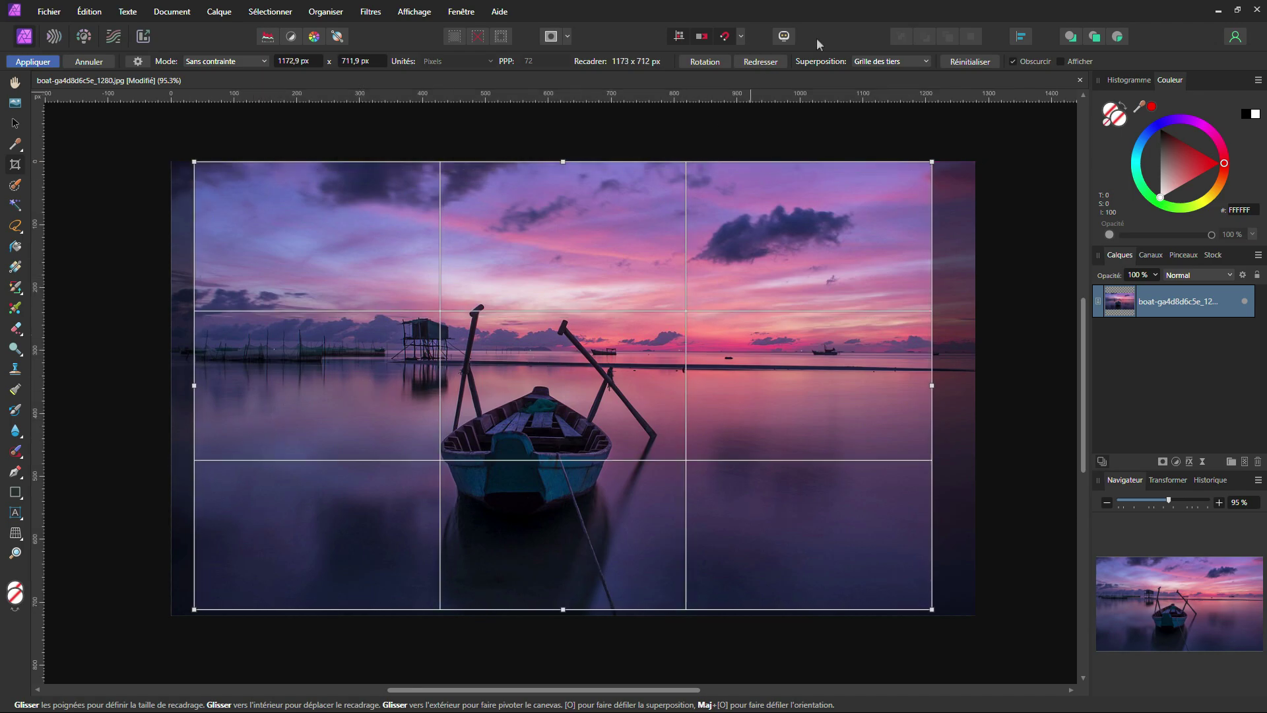
Reset the crop to the full boat photo and straighten the image along the horizon line across its whole width.
{"action": "double_click", "coordinate": [654, 354]}
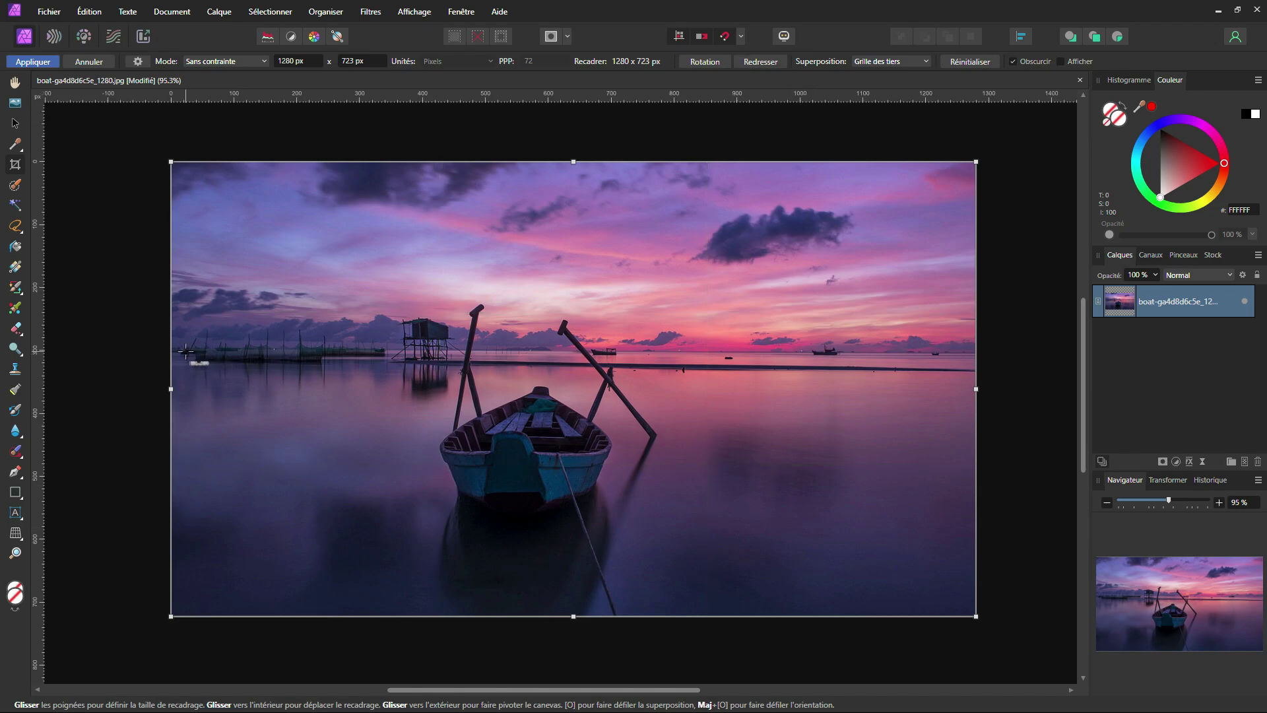
{"action": "left_click_drag", "start_coordinate": [183, 349], "coordinate": [972, 367]}
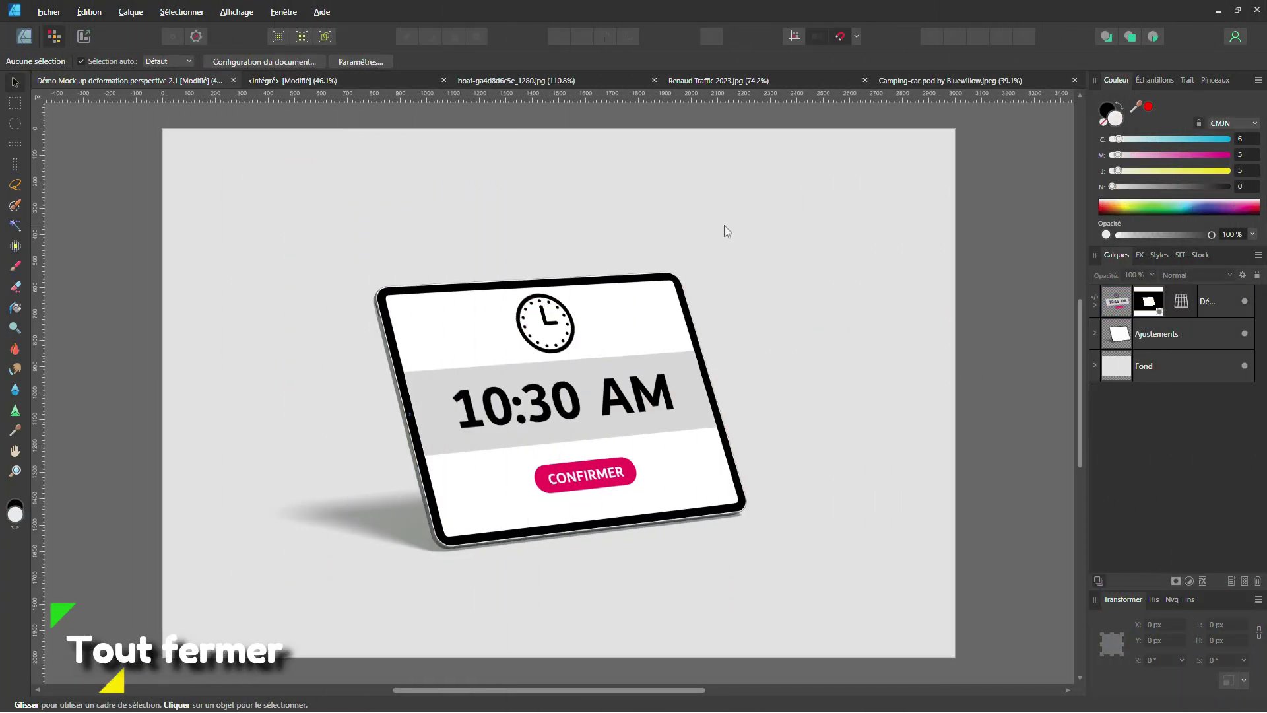
In Affinity Designer, close all open documents at once and cancel the save prompt for the modified perspective mockup.
{"action": "left_click", "coordinate": [48, 11]}
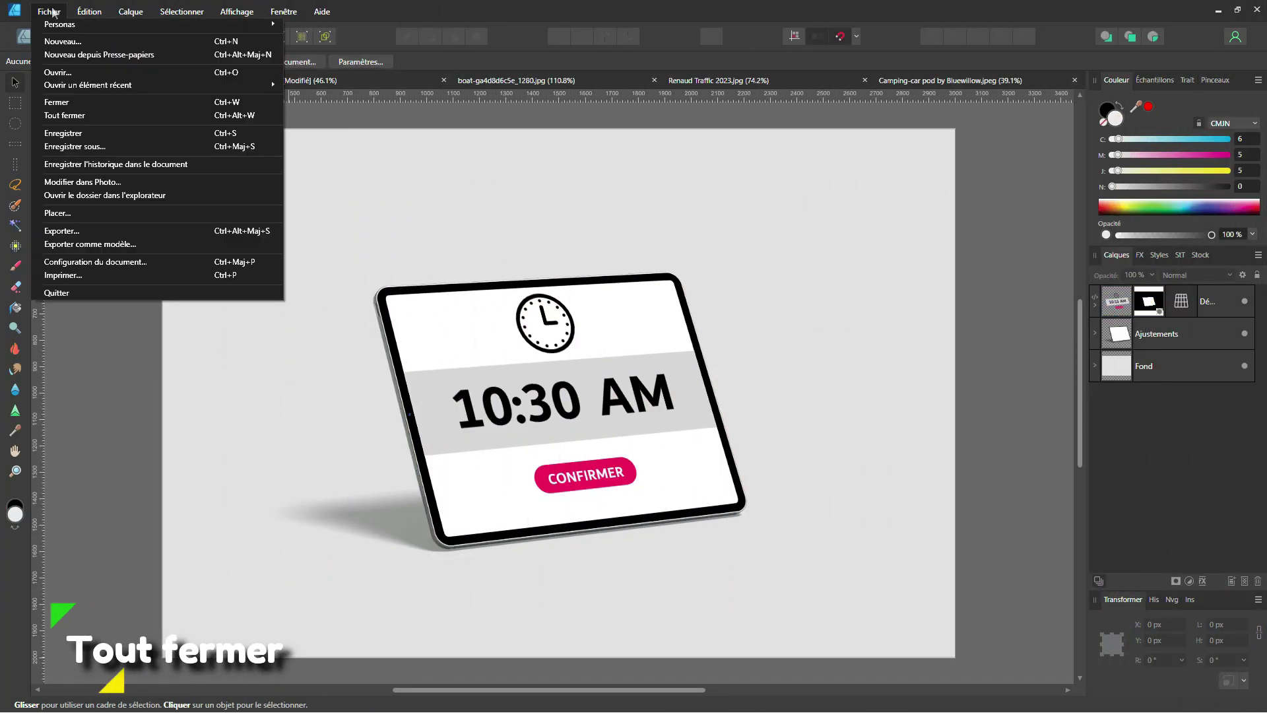
{"action": "left_click", "coordinate": [83, 115]}
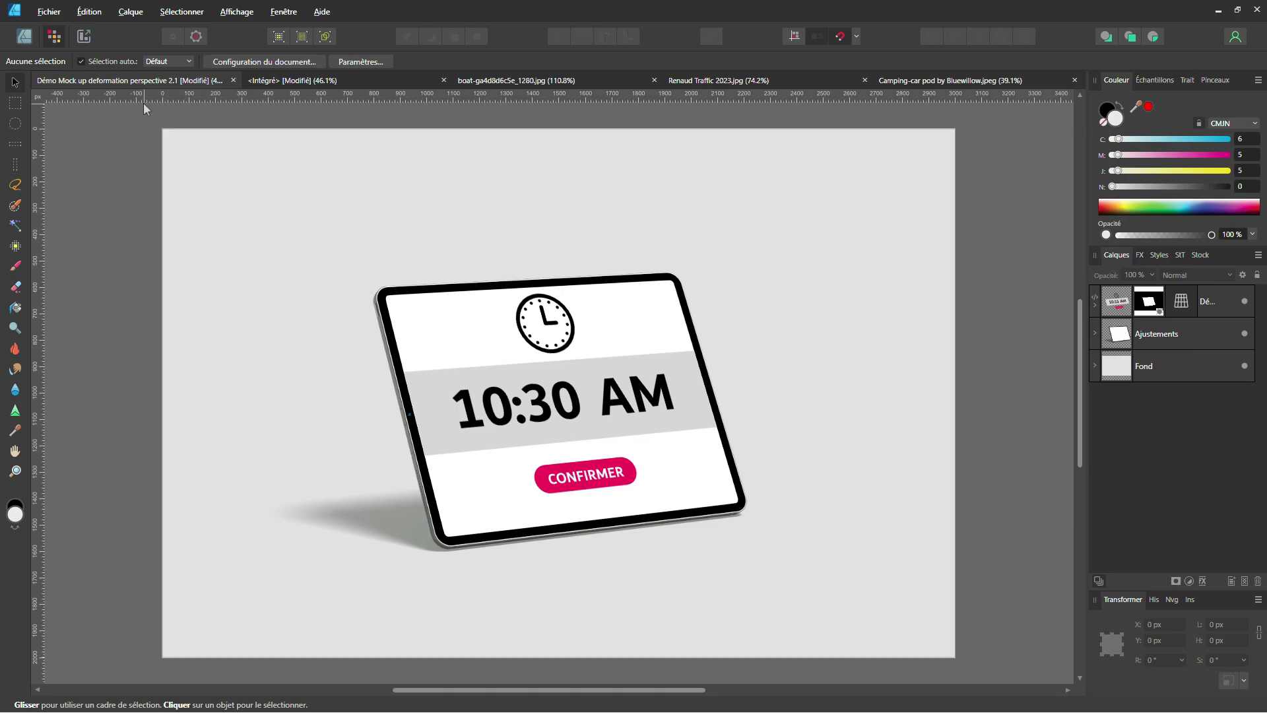
{"action": "key", "text": "ctrl+alt+w"}
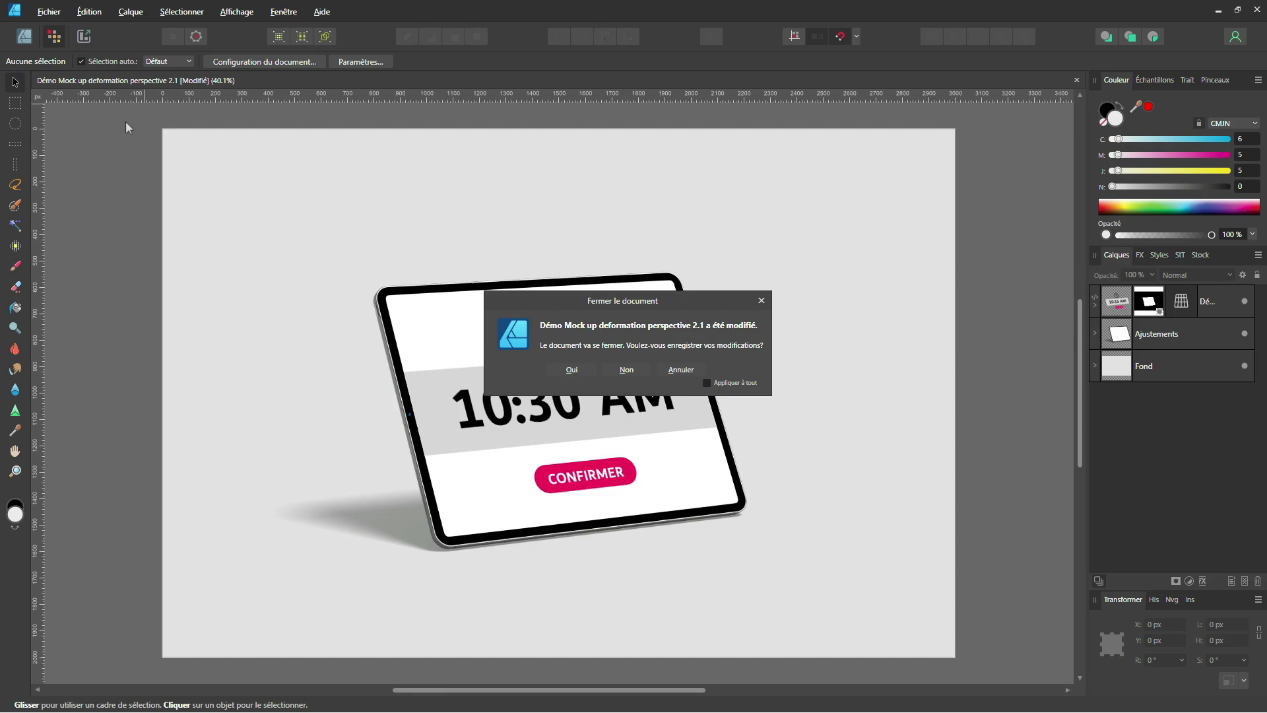
{"action": "left_click", "coordinate": [707, 383]}
{"action": "left_click", "coordinate": [761, 303]}
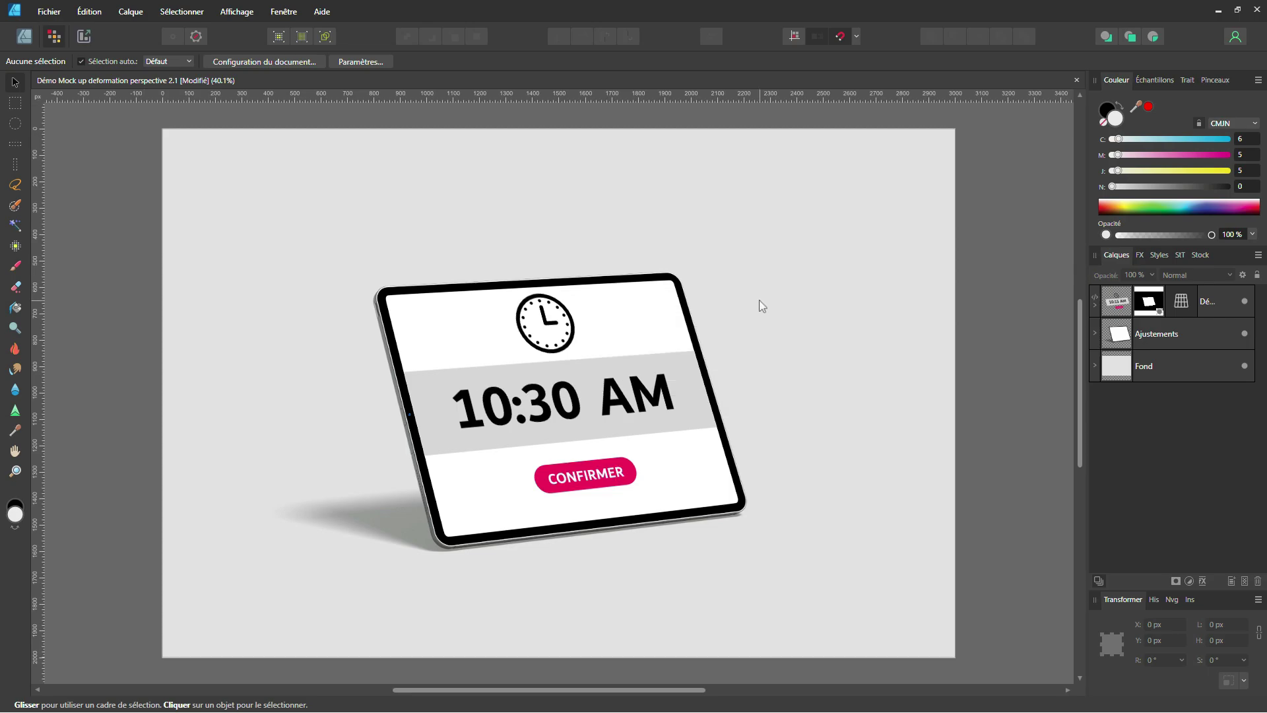